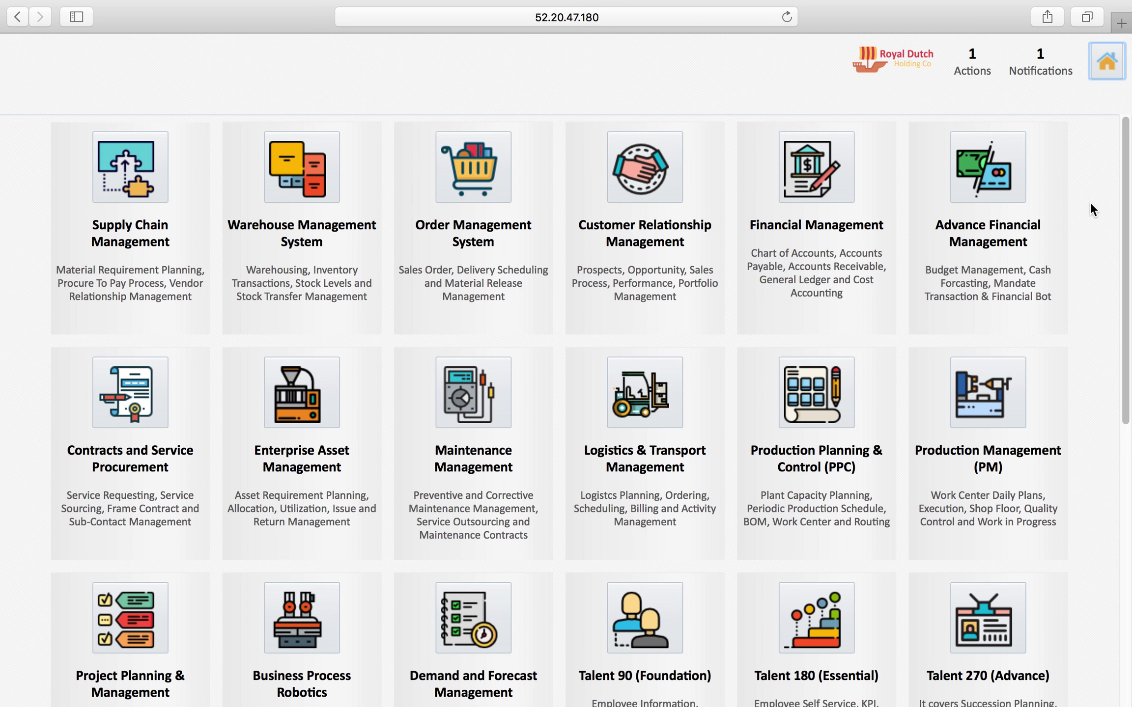
Open the Contracts and Service Procurement module from the home tile grid
scroll(1091, 204, "down", 3)
scroll(1091, 204, "down", 6)
scroll(1090, 204, "up", 3)
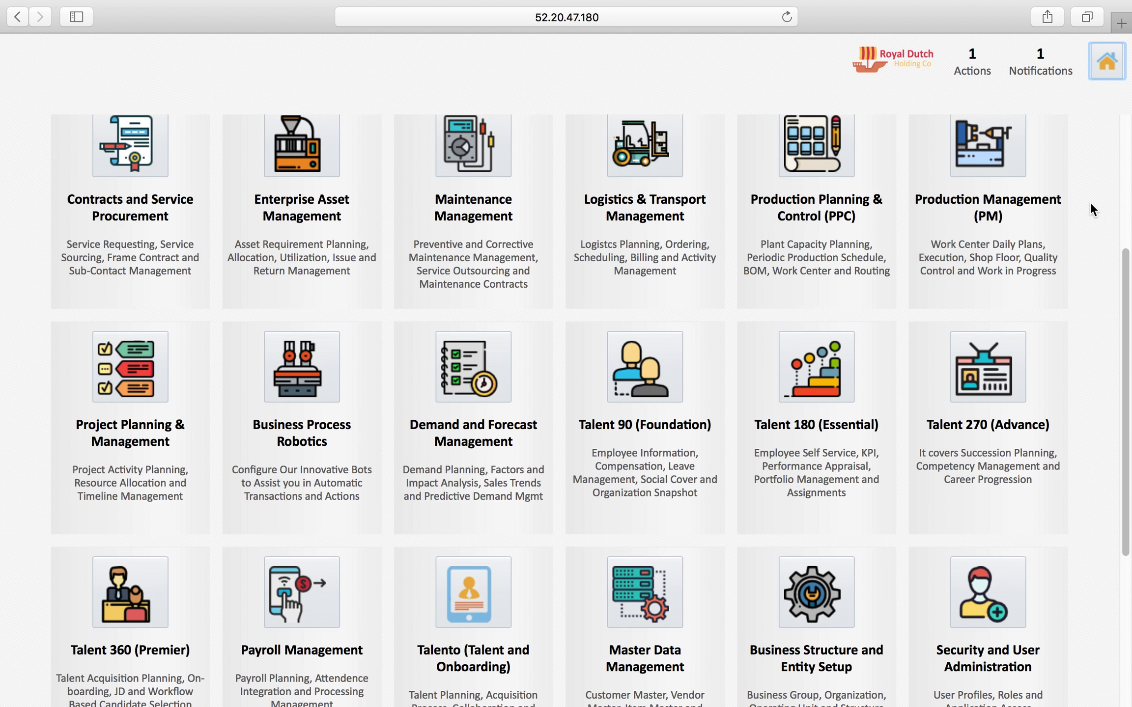
scroll(1090, 201, "up", 1)
left_click(113, 194)
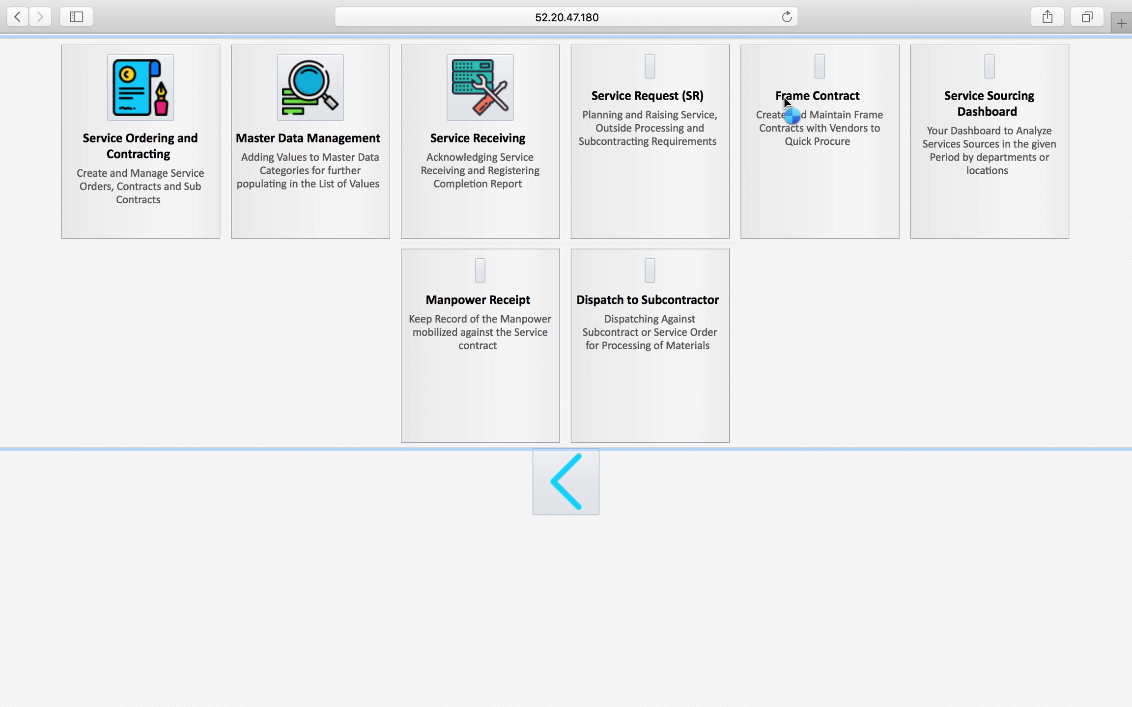
Start a new Frame Contract record from the Frame Contract tile
left_click(814, 93)
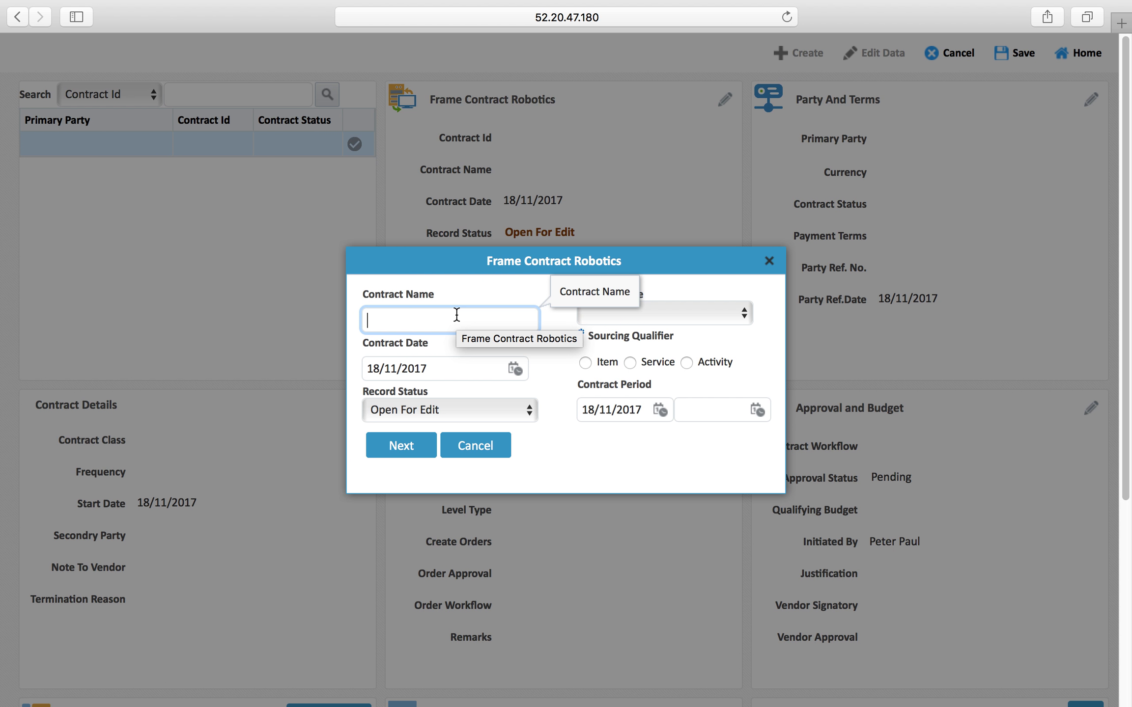
Name the frame contract 'Recurring Monthly Consumable Contract'
type("Consumable")
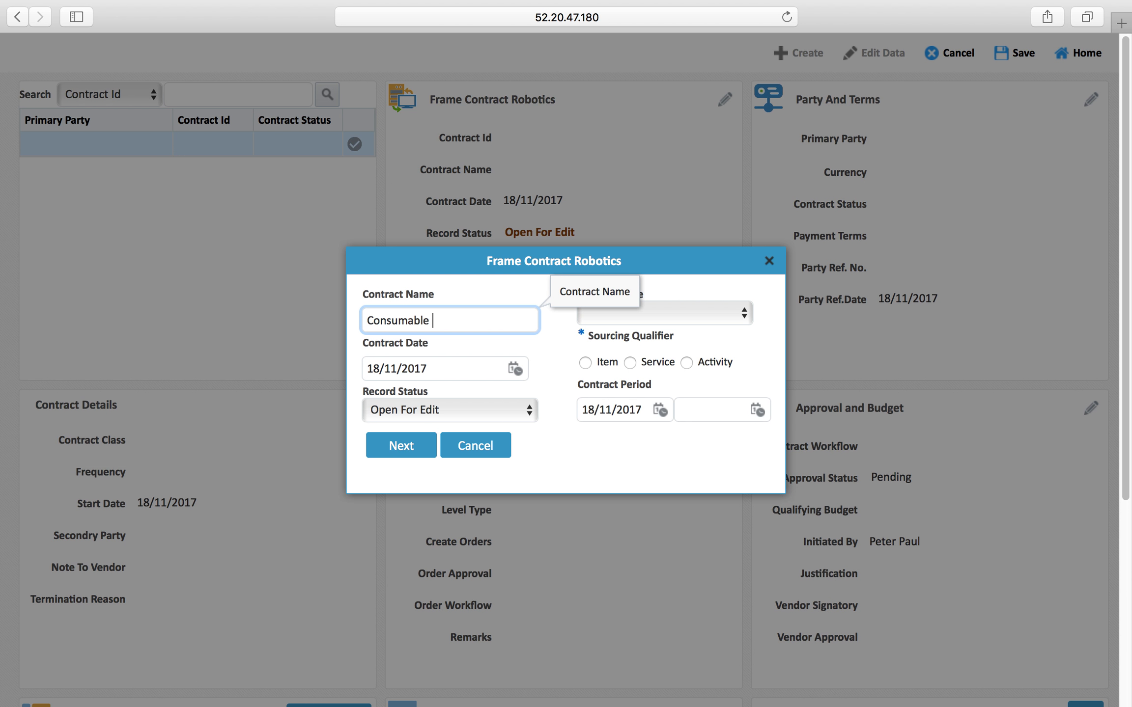
key("BackSpace")
key("BackSpace")
key("BackSpace")
key("BackSpace")
key("BackSpace")
key("BackSpace")
key("BackSpace")
key("BackSpace")
key("BackSpace")
key("BackSpace")
type("Recurring Monthly Co")
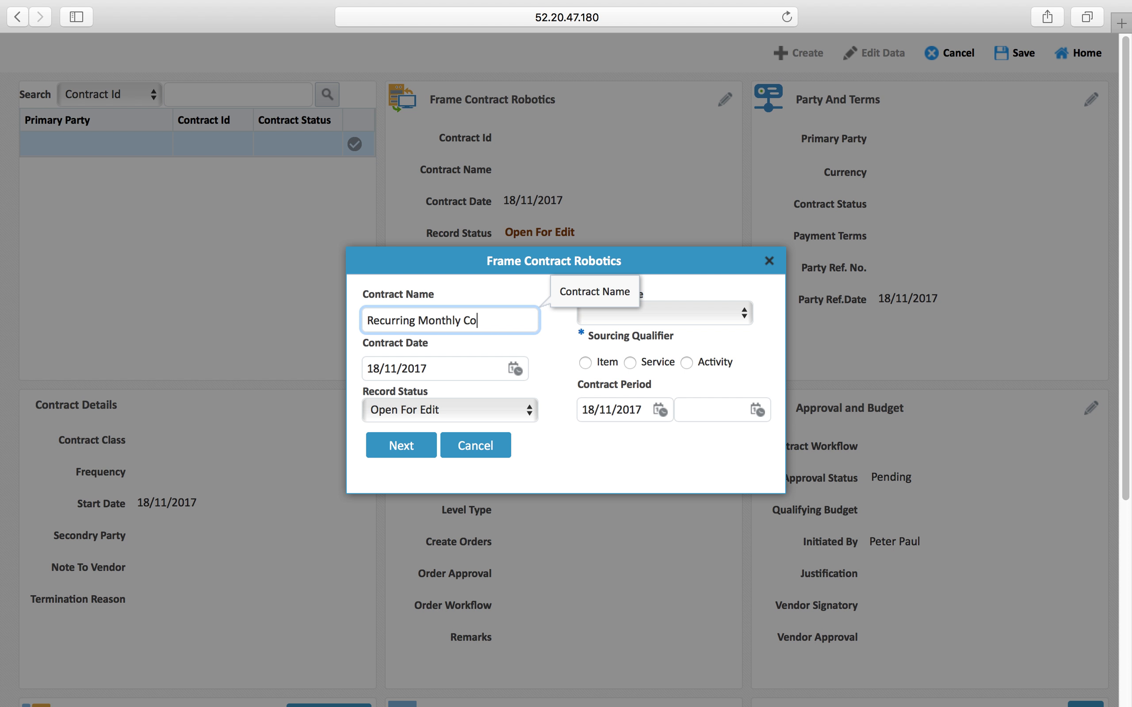
type("nsumable Contract")
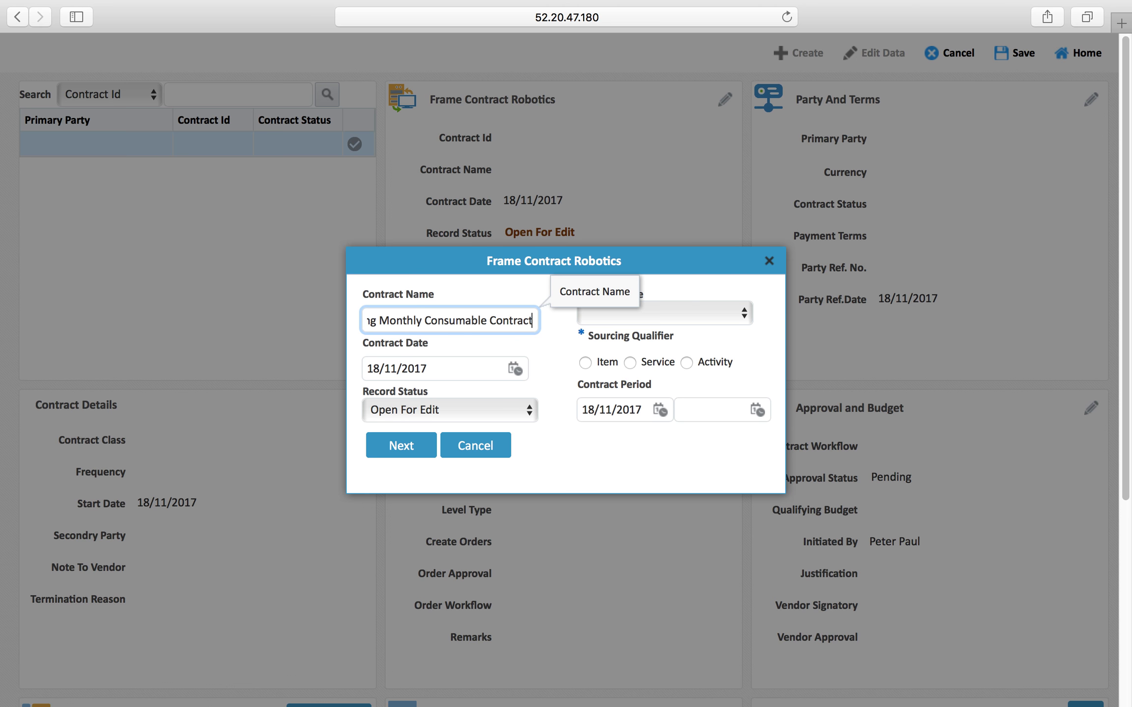
Keep the contract type, set sourcing to Item, and proceed to party and terms
left_click(702, 316)
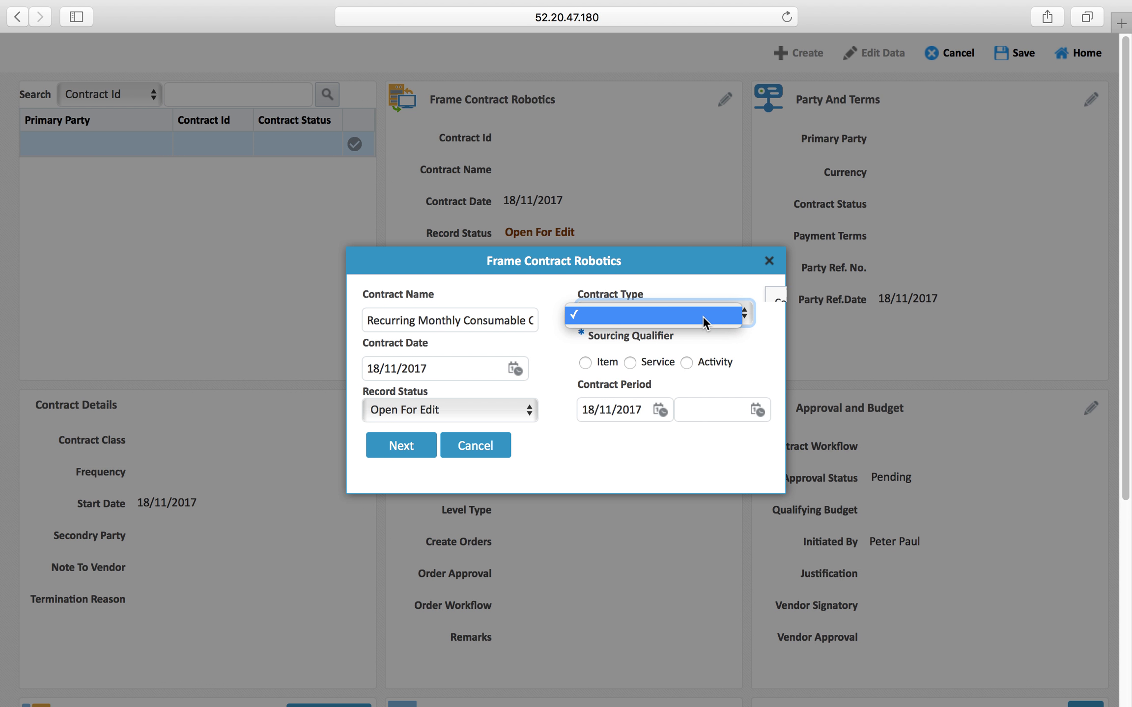
left_click(702, 315)
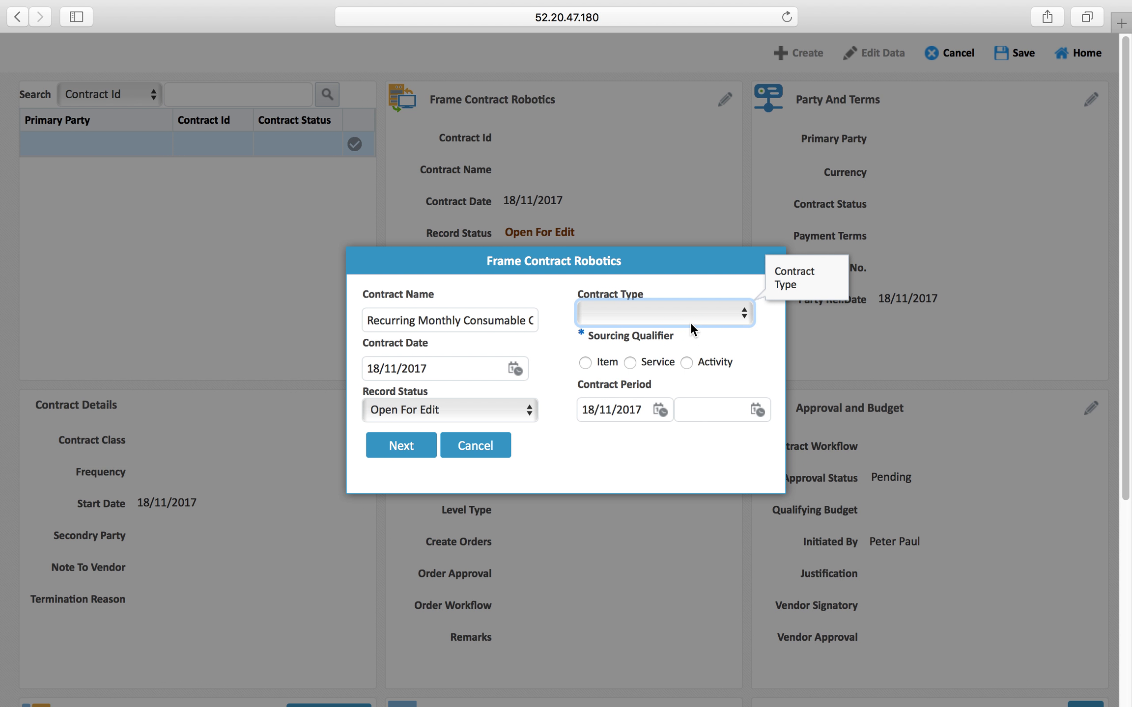
left_click(585, 363)
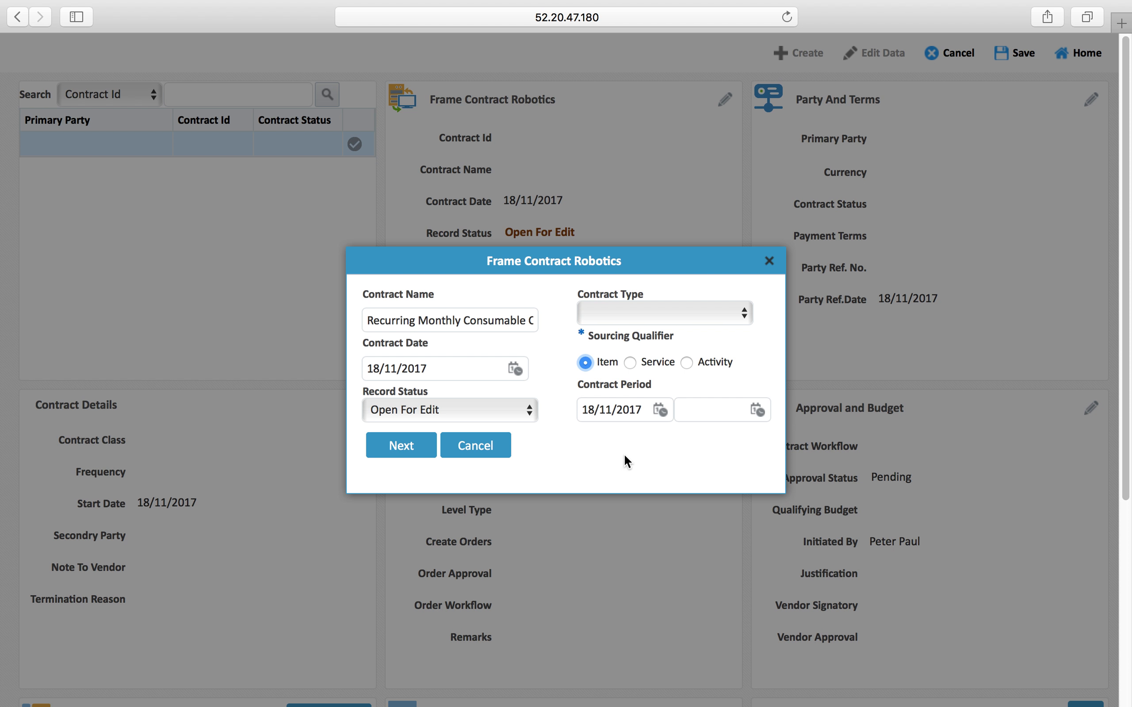
left_click(695, 407)
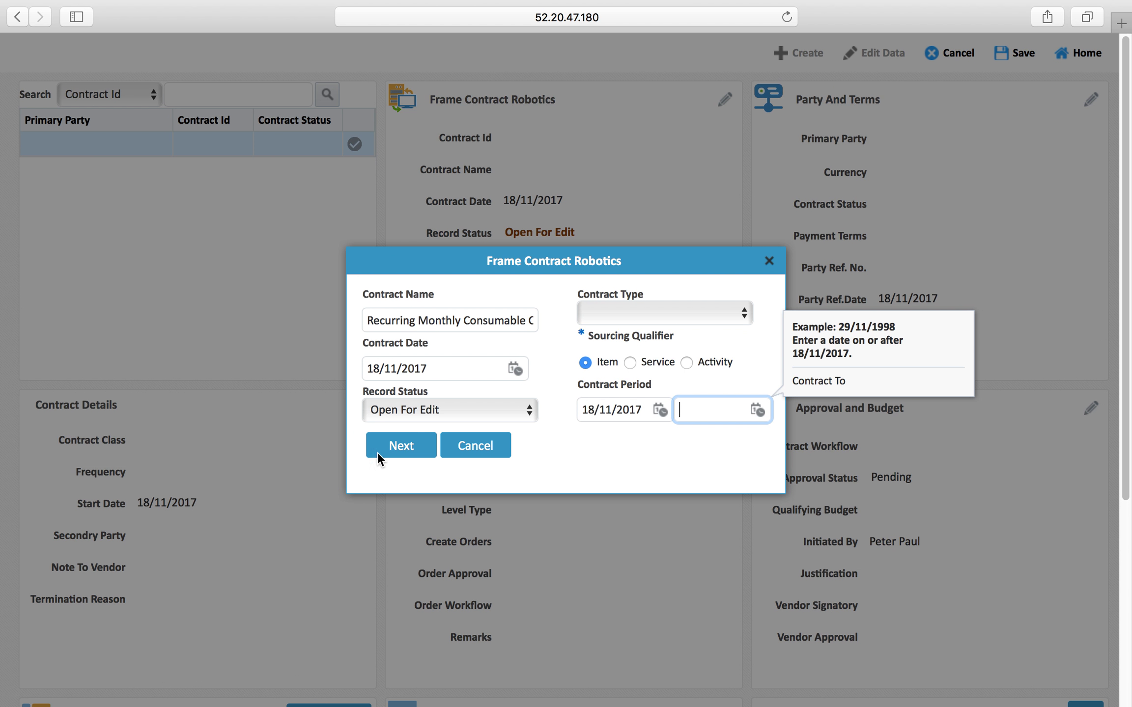
left_click(391, 448)
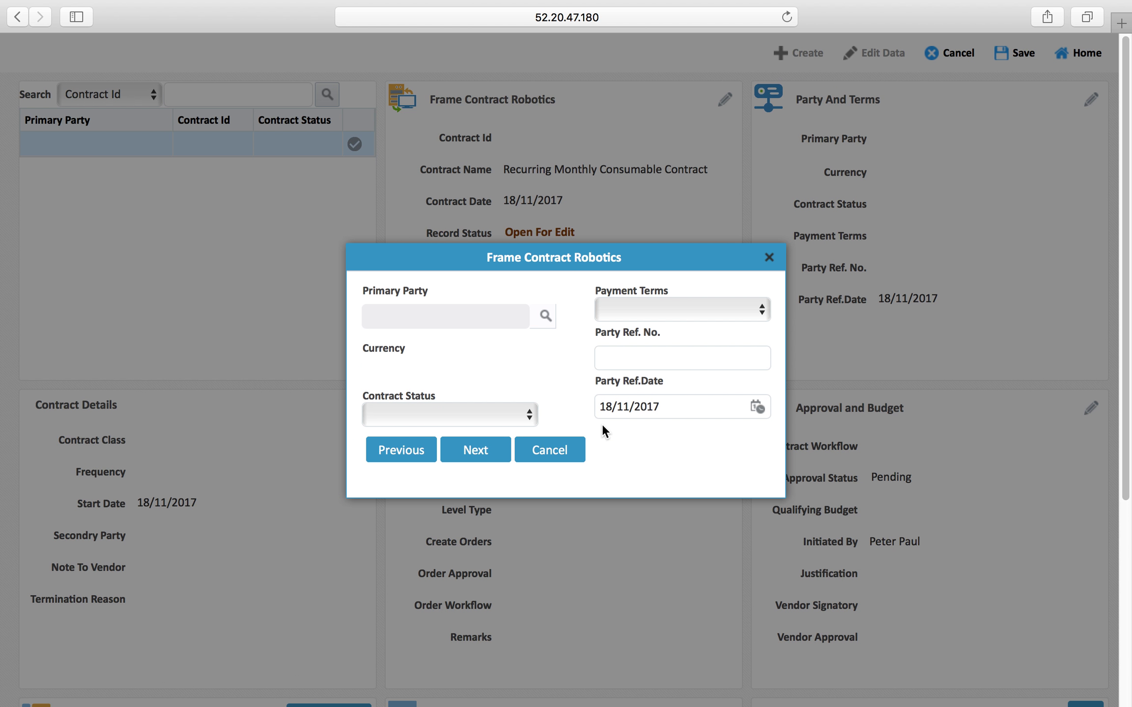
Set primary party Goenoord AG & Turf BV, status Valid, payment terms 100% on Delivery
left_click(542, 321)
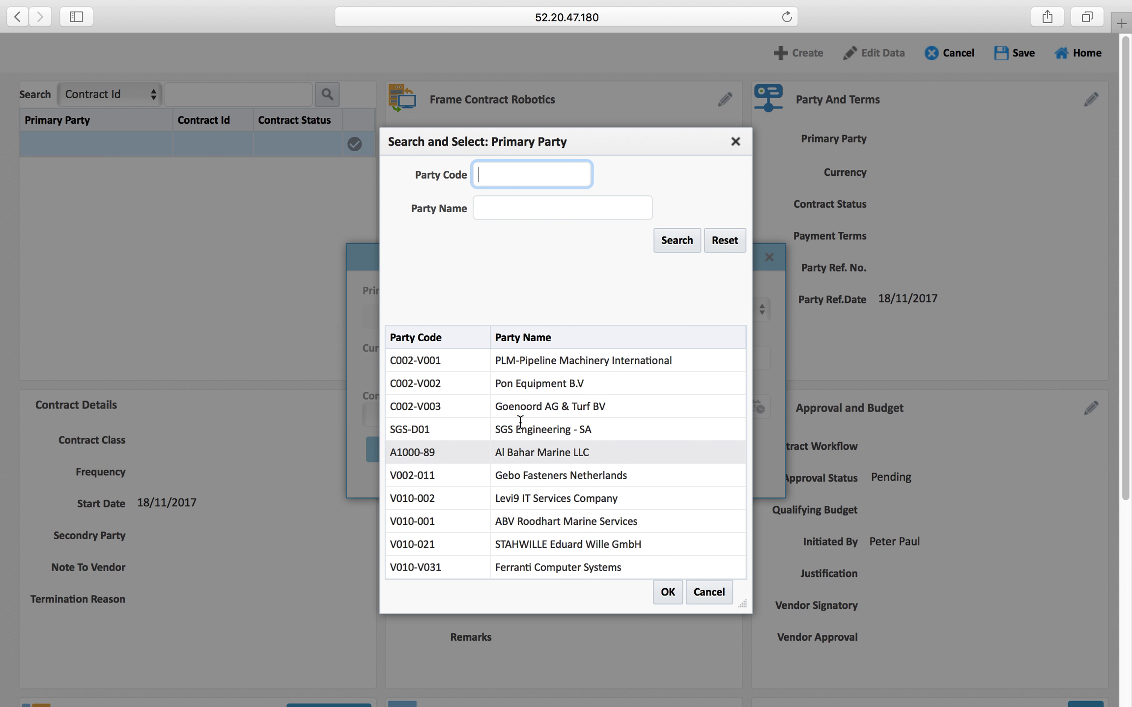
double_click(535, 406)
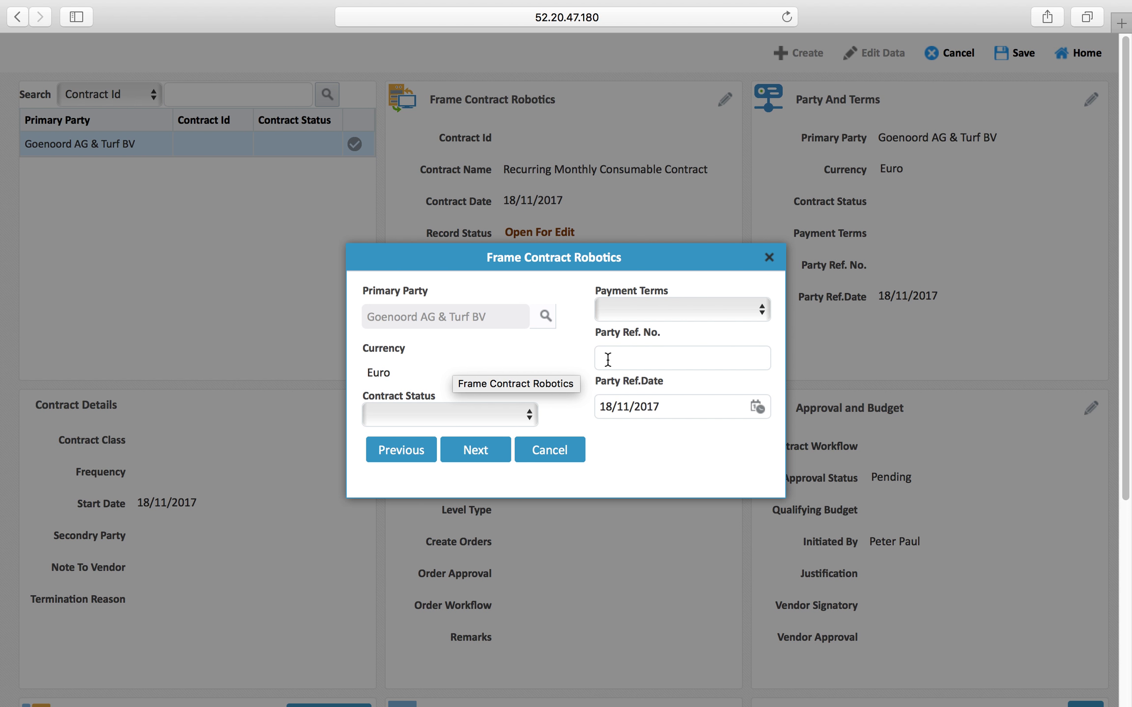
left_click(505, 421)
left_click(413, 441)
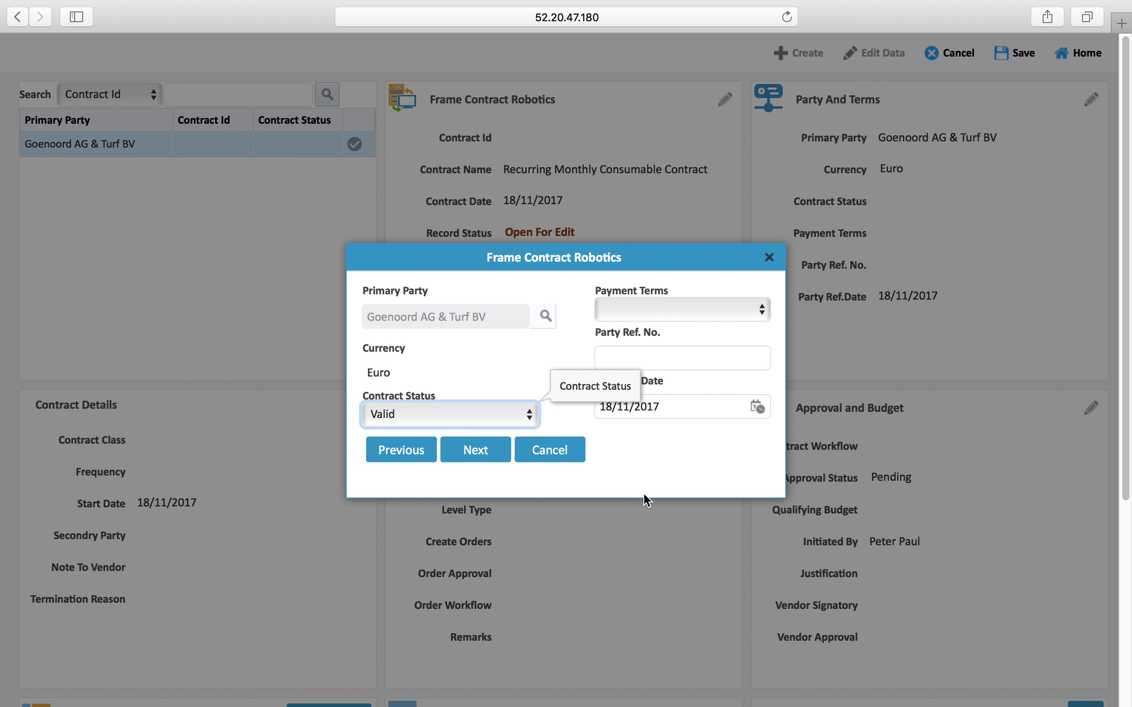
left_click(706, 312)
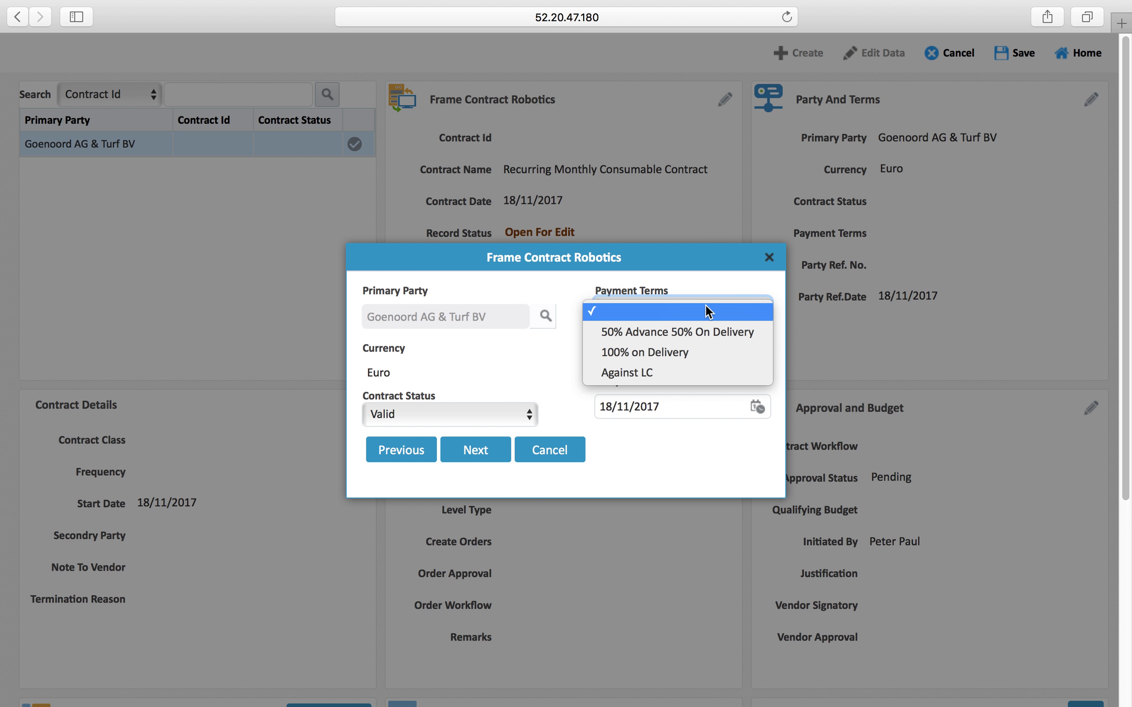
left_click(679, 354)
Enter the party reference number and change the party reference date to 12/11/2017
left_click(681, 357)
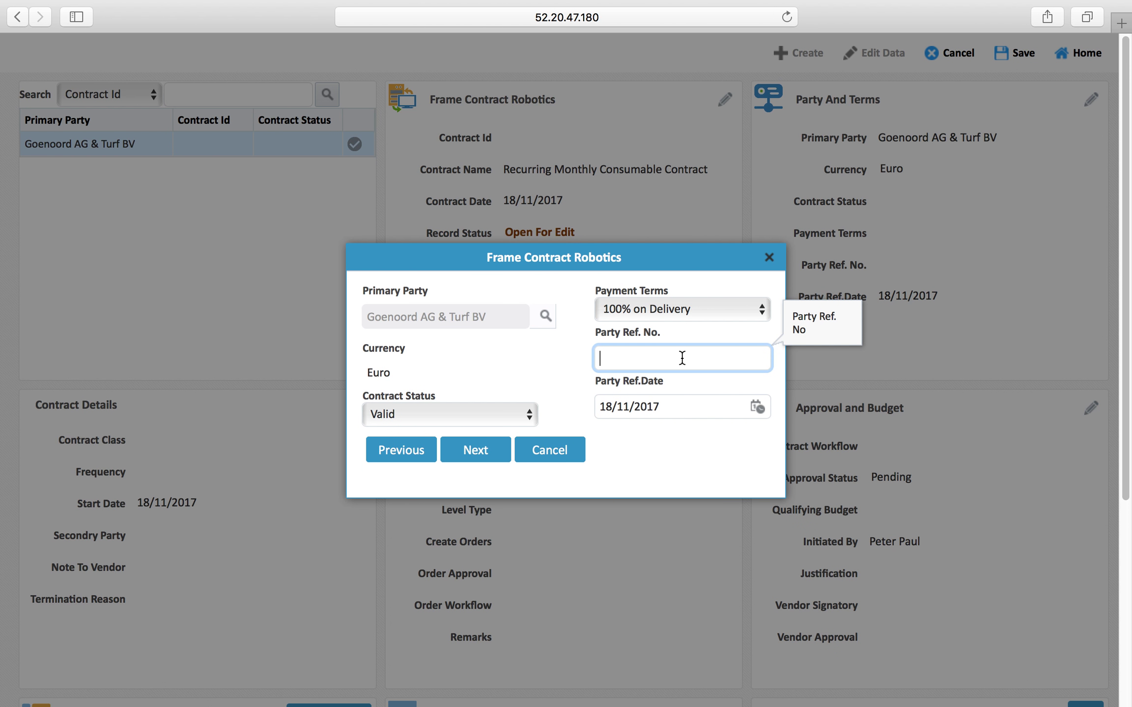
type("17-8834-03")
left_click_drag(666, 405, 551, 404)
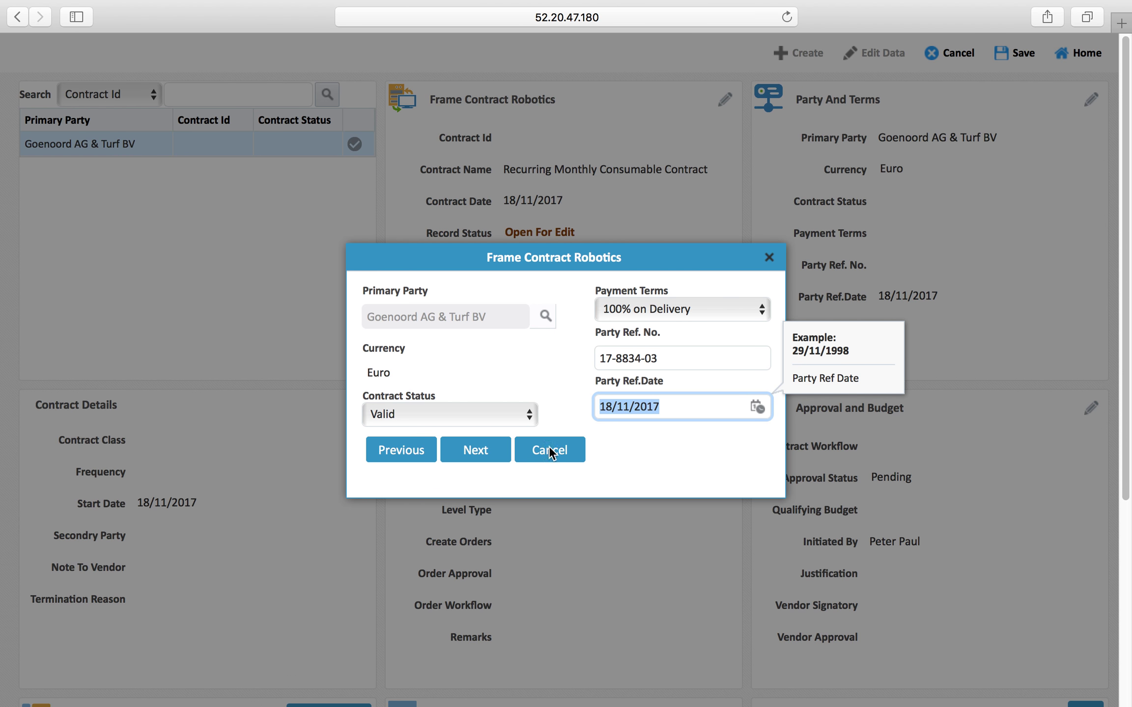
left_click(614, 413)
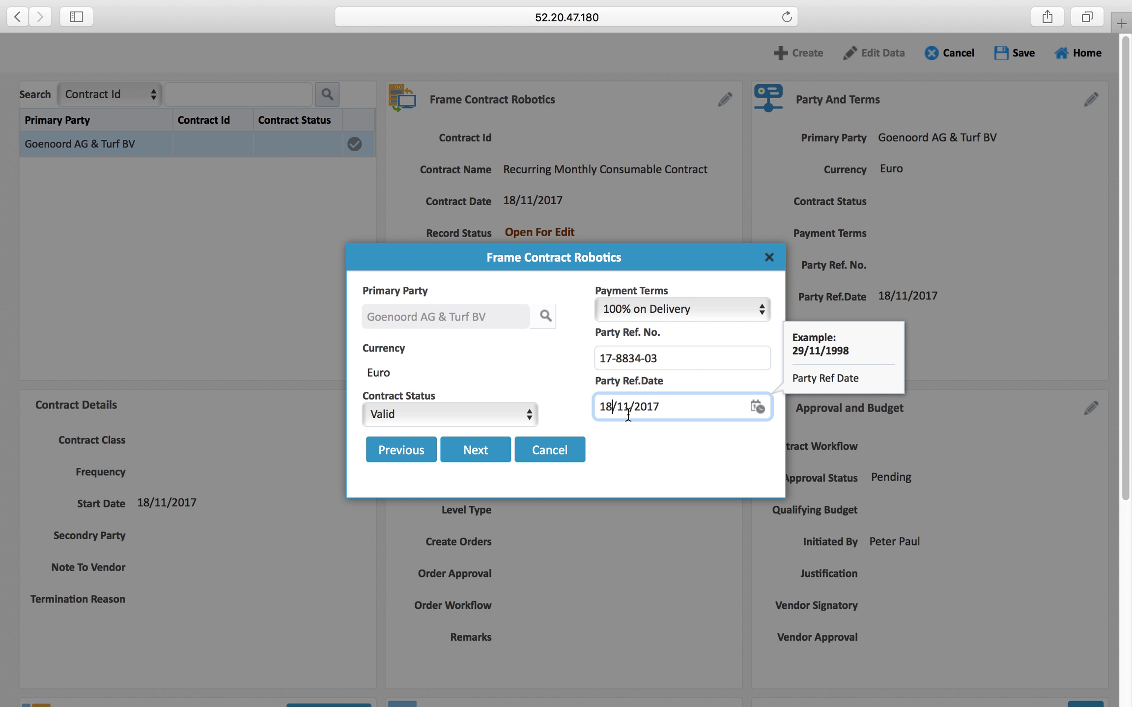
key("BackSpace")
type("2")
left_click(463, 448)
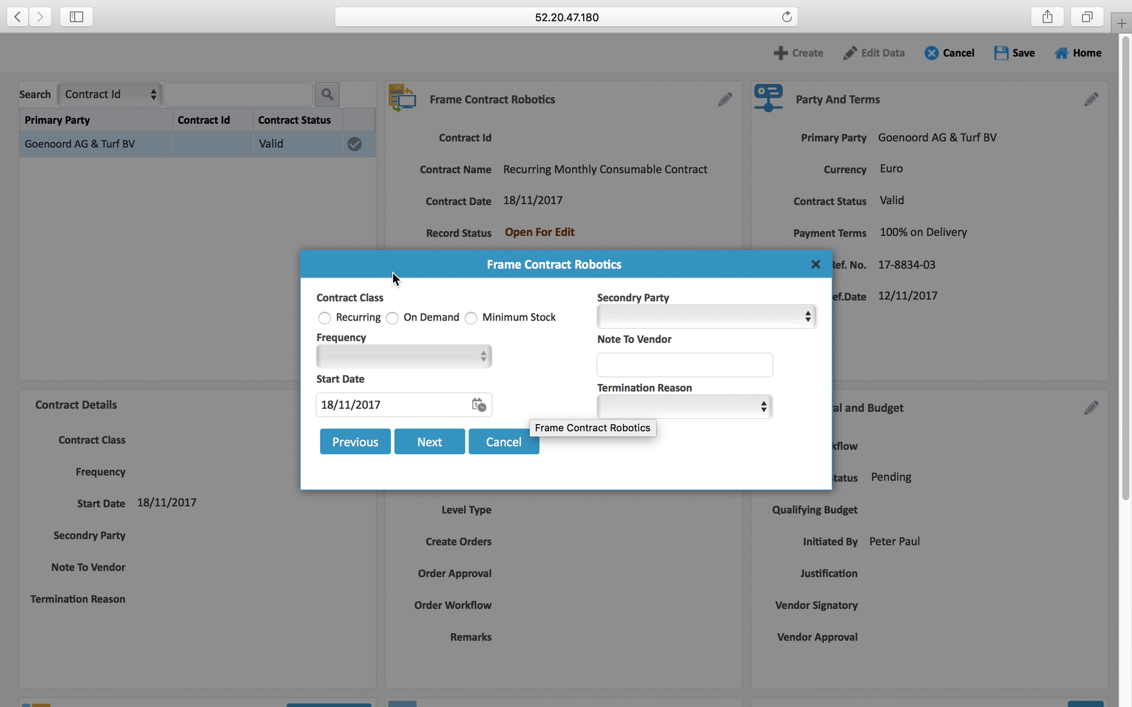
Make the contract Recurring with Month frequency, starting 1 December 2017
left_click(380, 326)
left_click(324, 318)
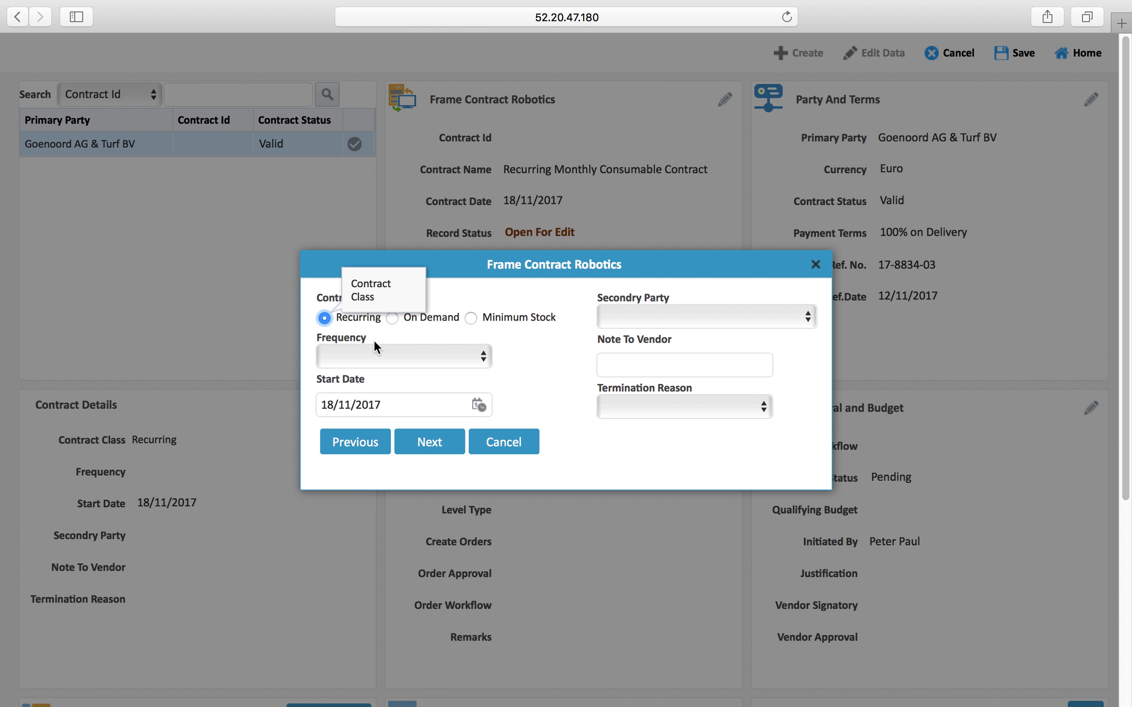
left_click(450, 357)
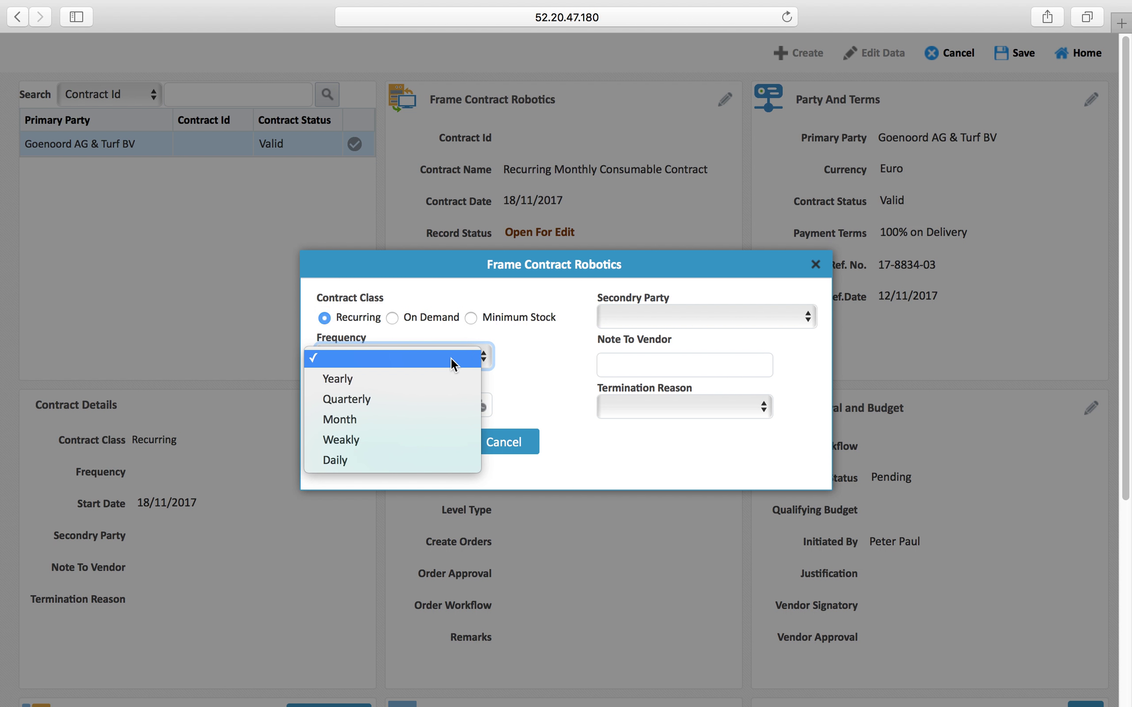
left_click(369, 418)
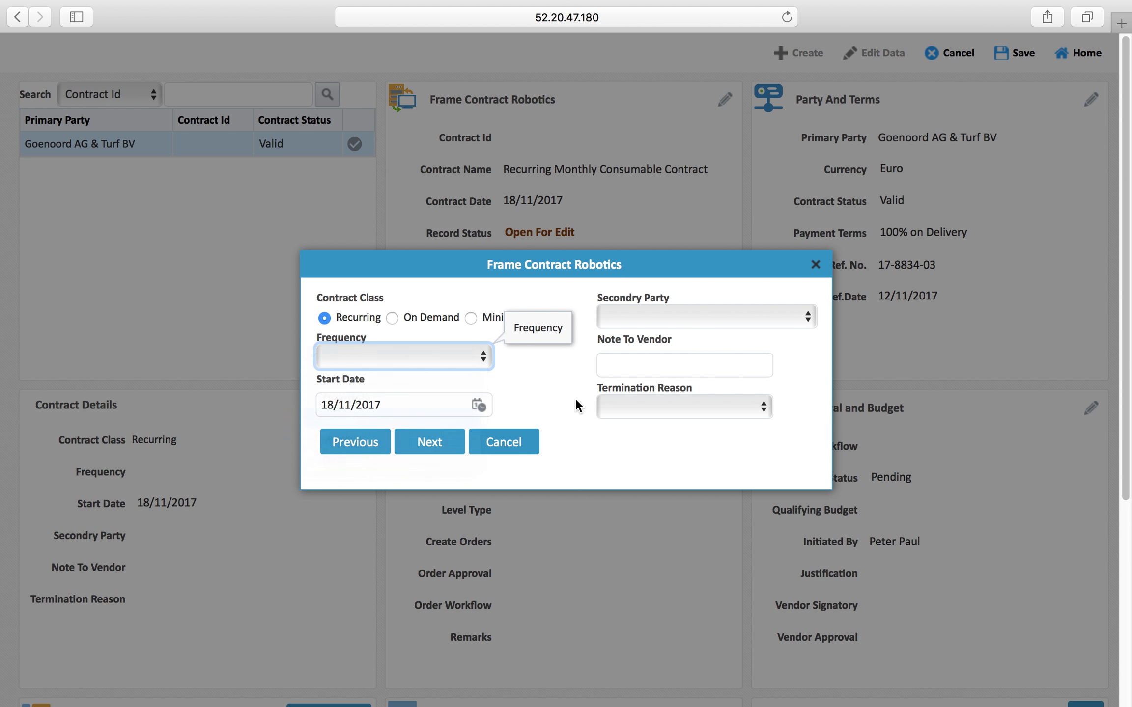
left_click(539, 374)
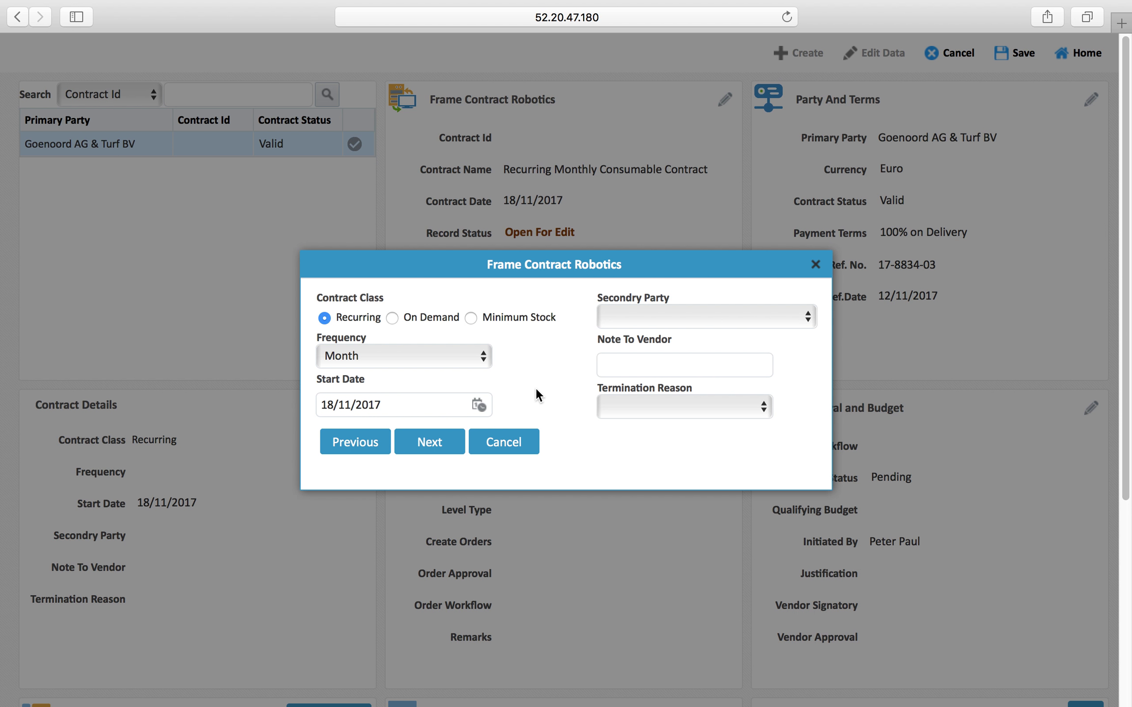
left_click(383, 405)
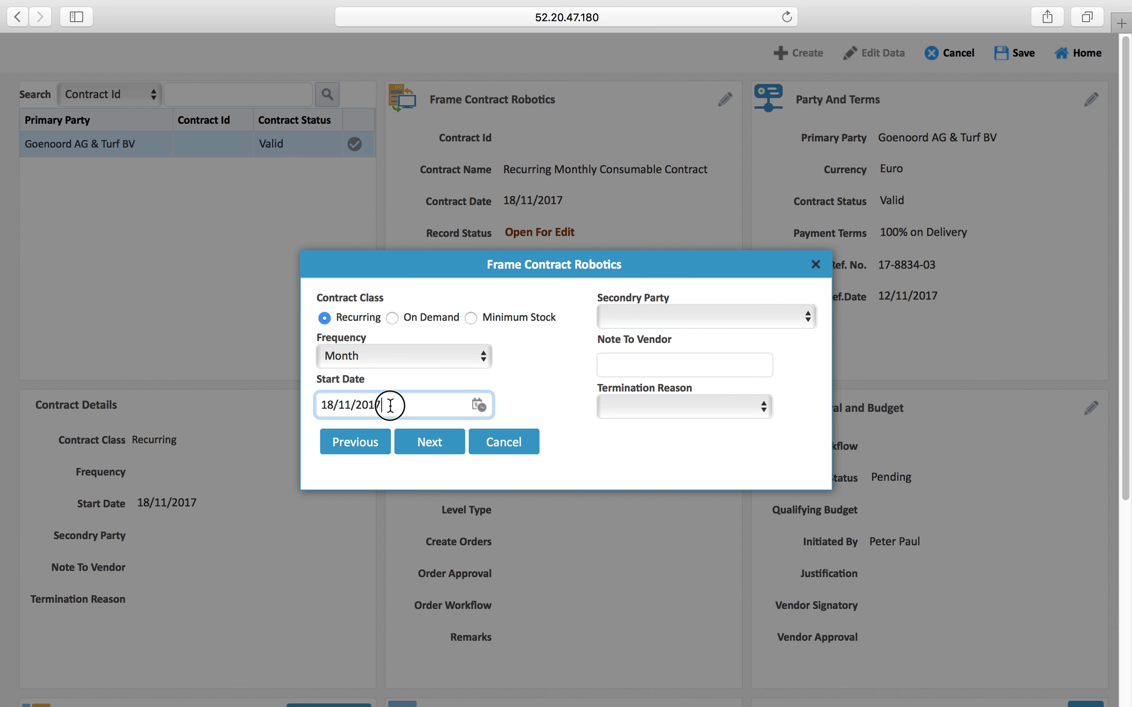
left_click(478, 405)
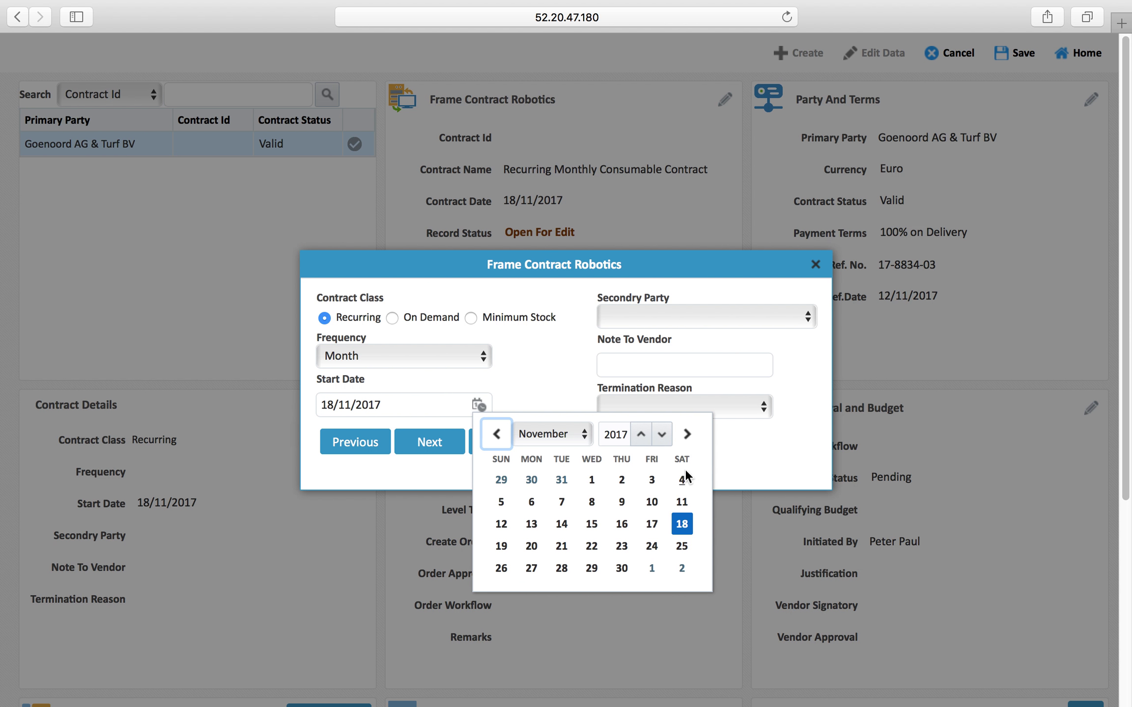
left_click(651, 568)
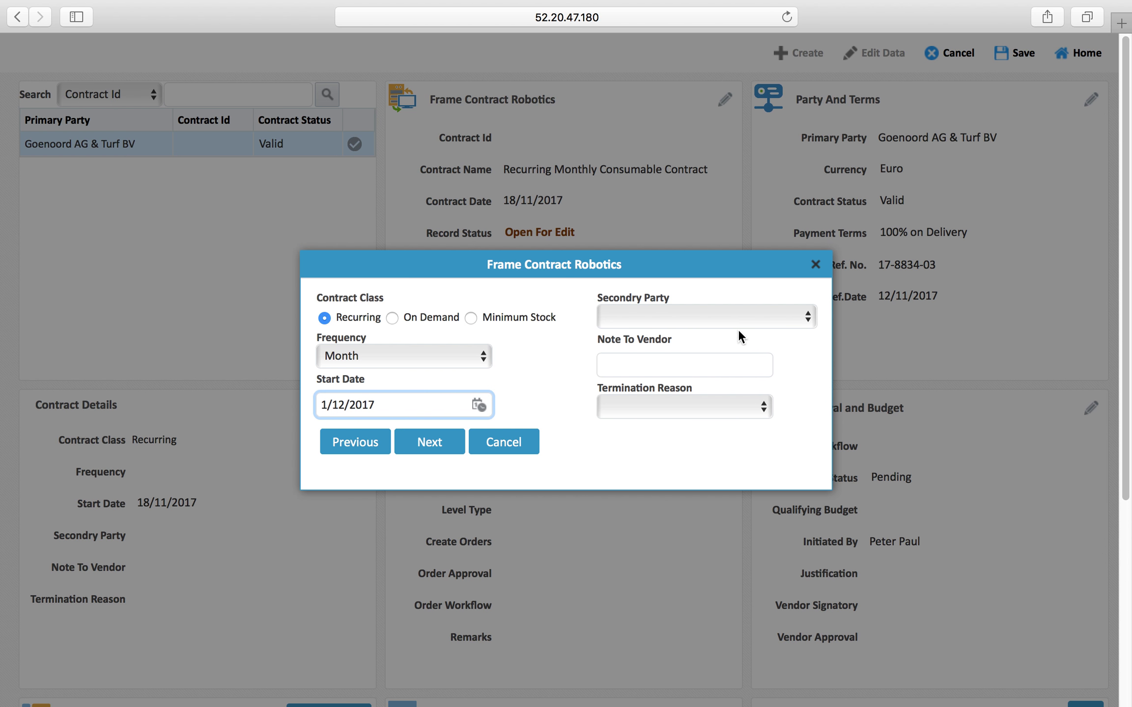
Set the vendor note to 'Supply Monthly Consumables Against Frame Contract' and continue
left_click(664, 364)
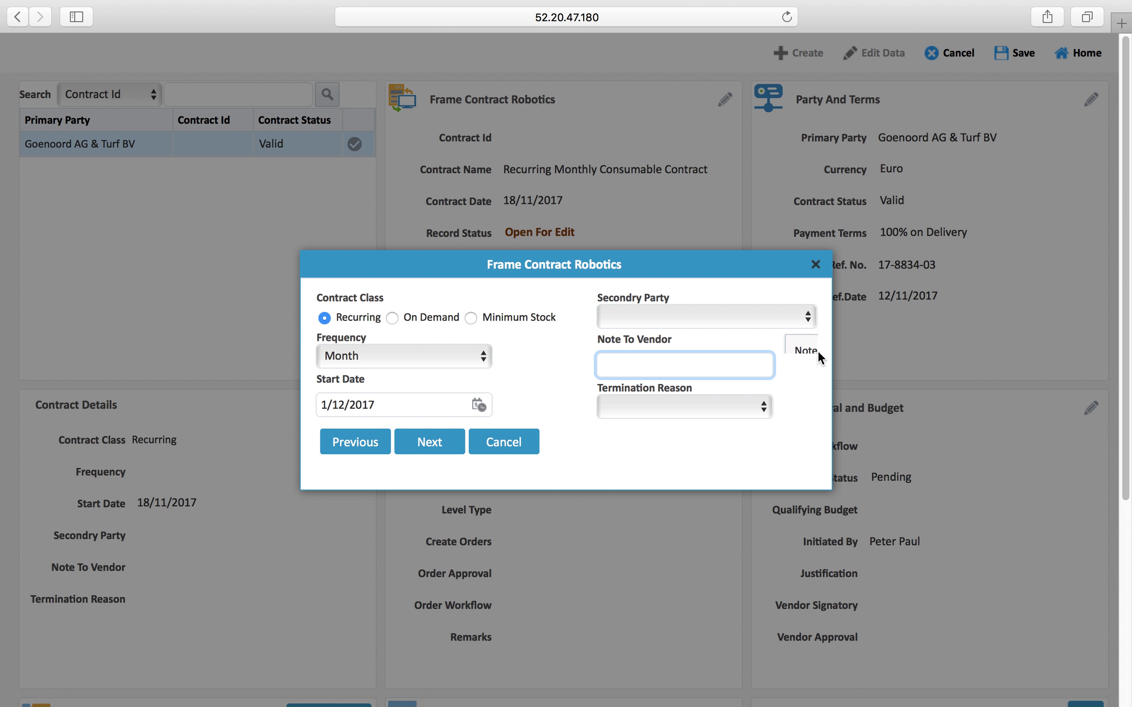
type("Supply Mo")
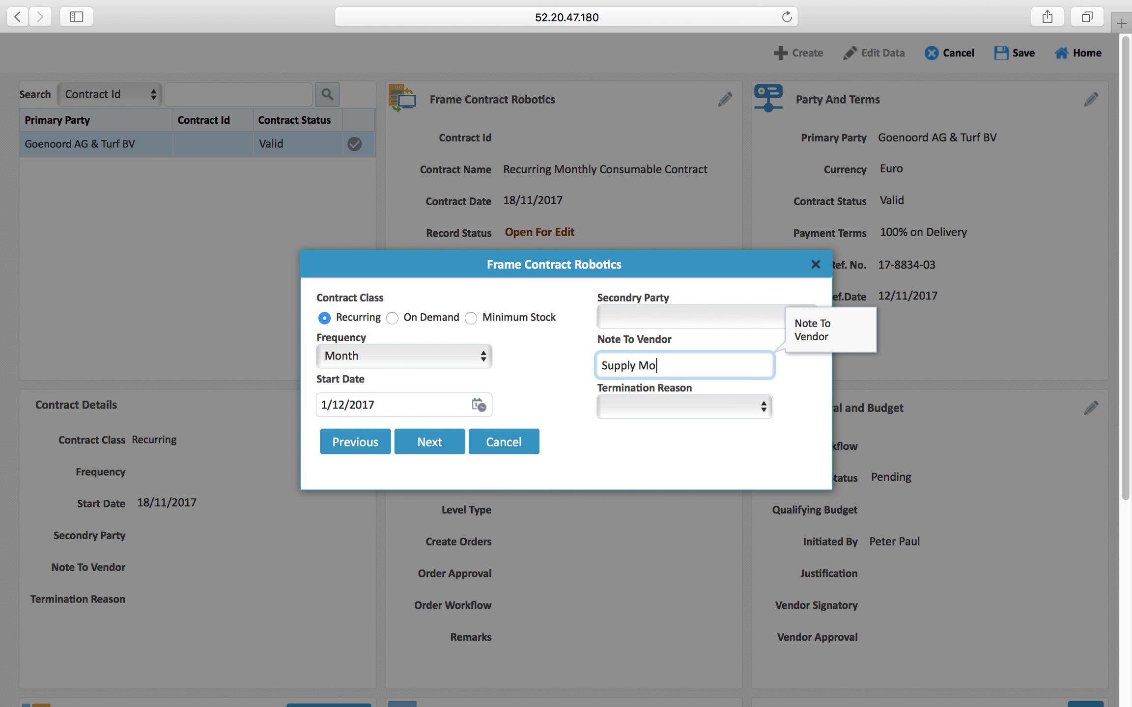
type("nthly Consumables Against")
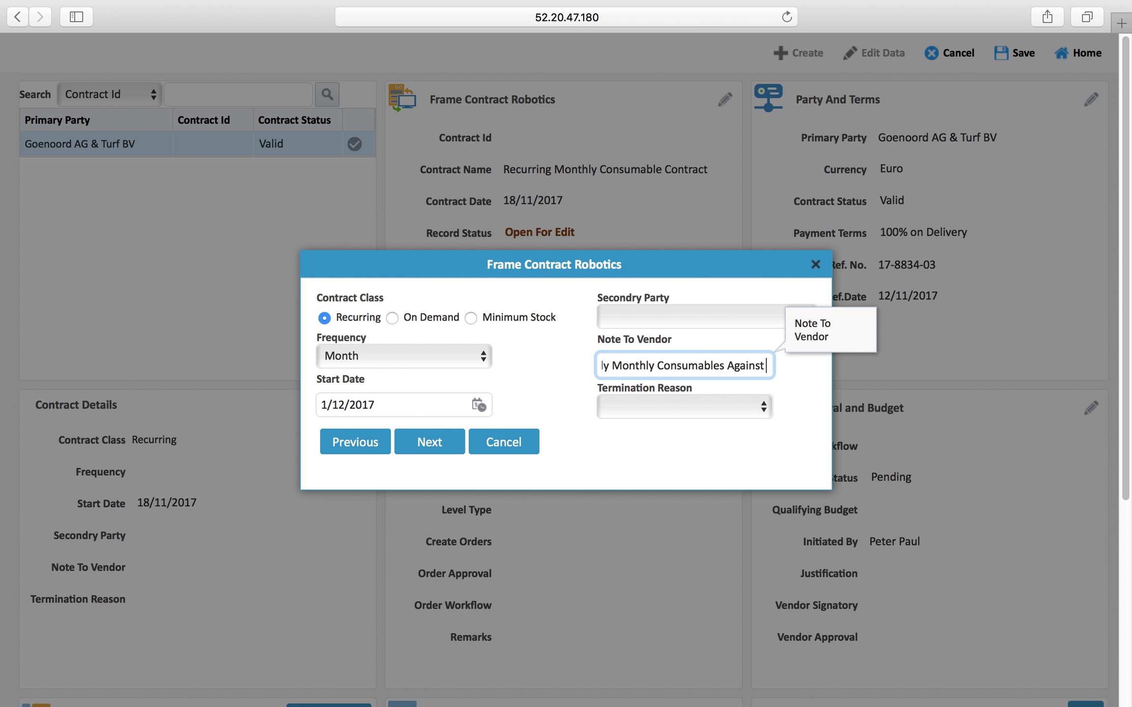
type(" Frame Contract")
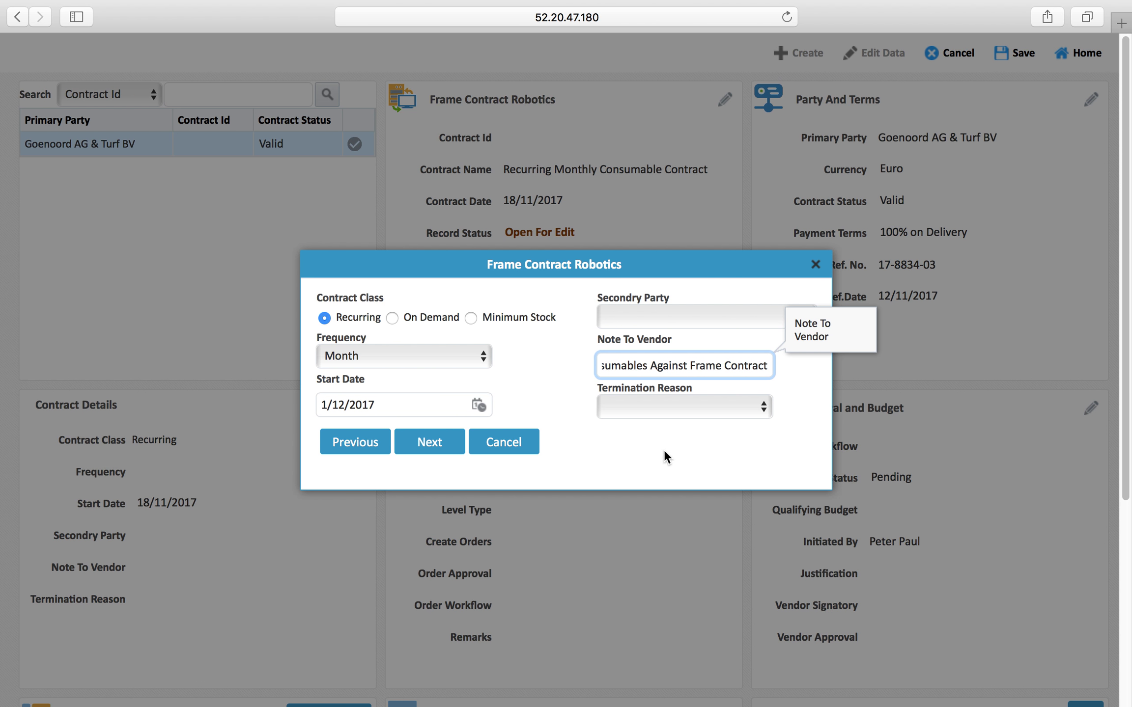
left_click(659, 462)
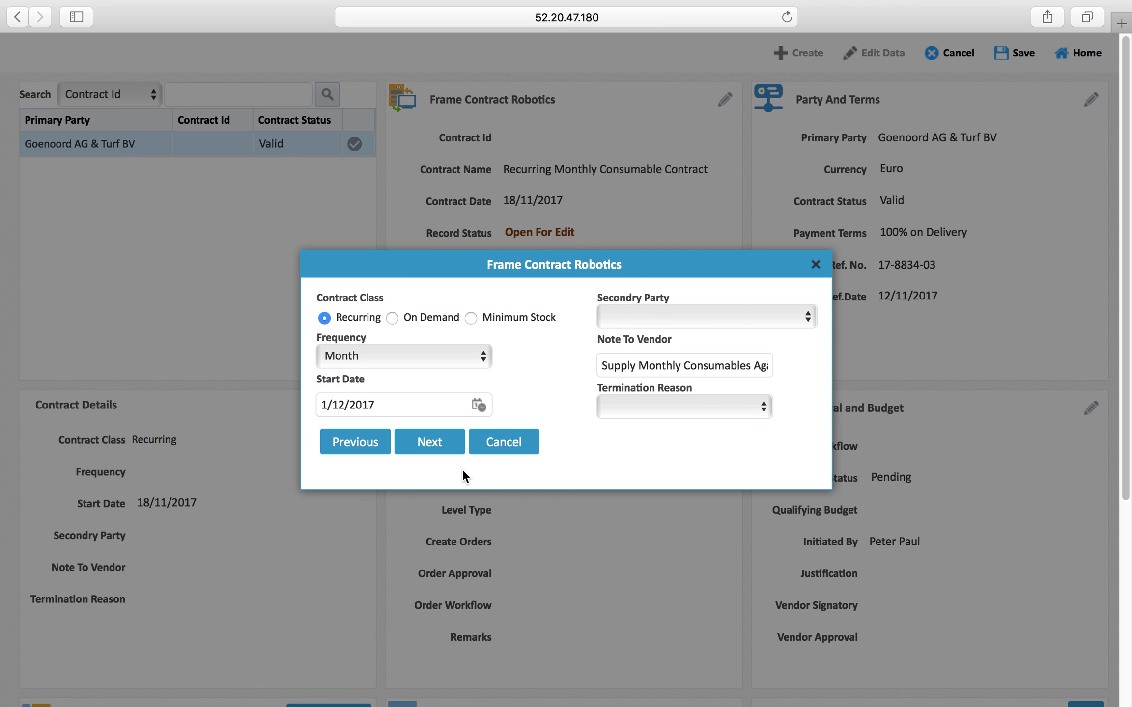
left_click(438, 443)
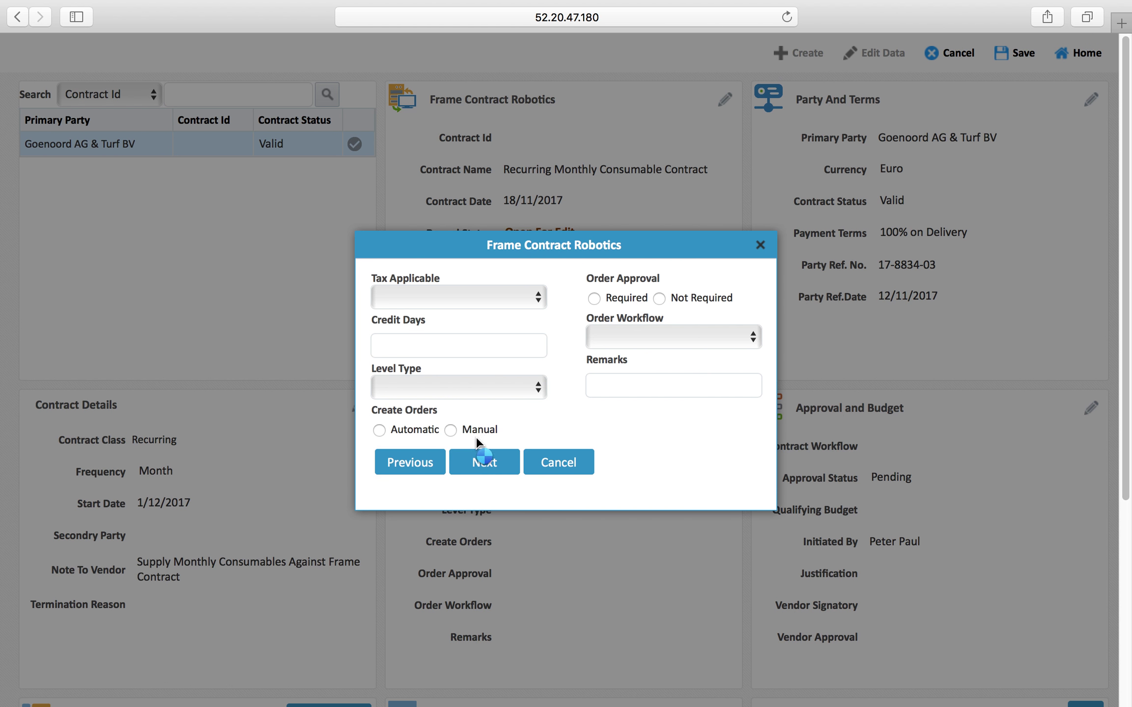
Apply Value Added Tax 5%, 30 credit days and Operating Unit level type, leaving Order Workflow empty
left_click(511, 299)
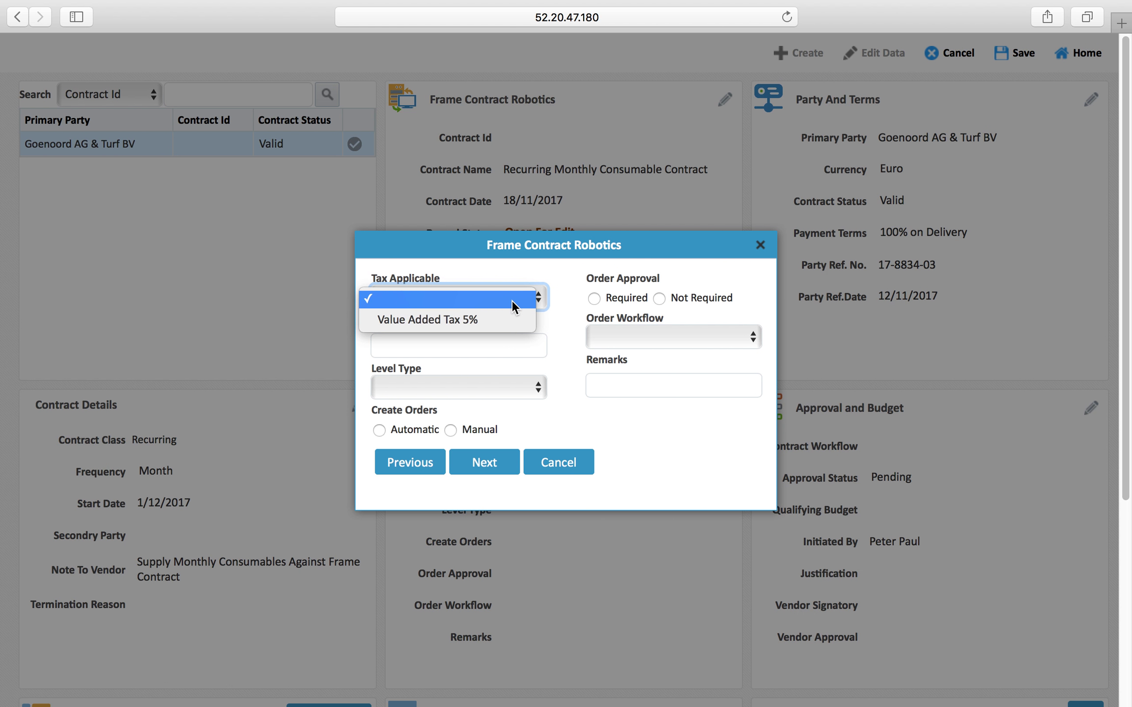
left_click(489, 320)
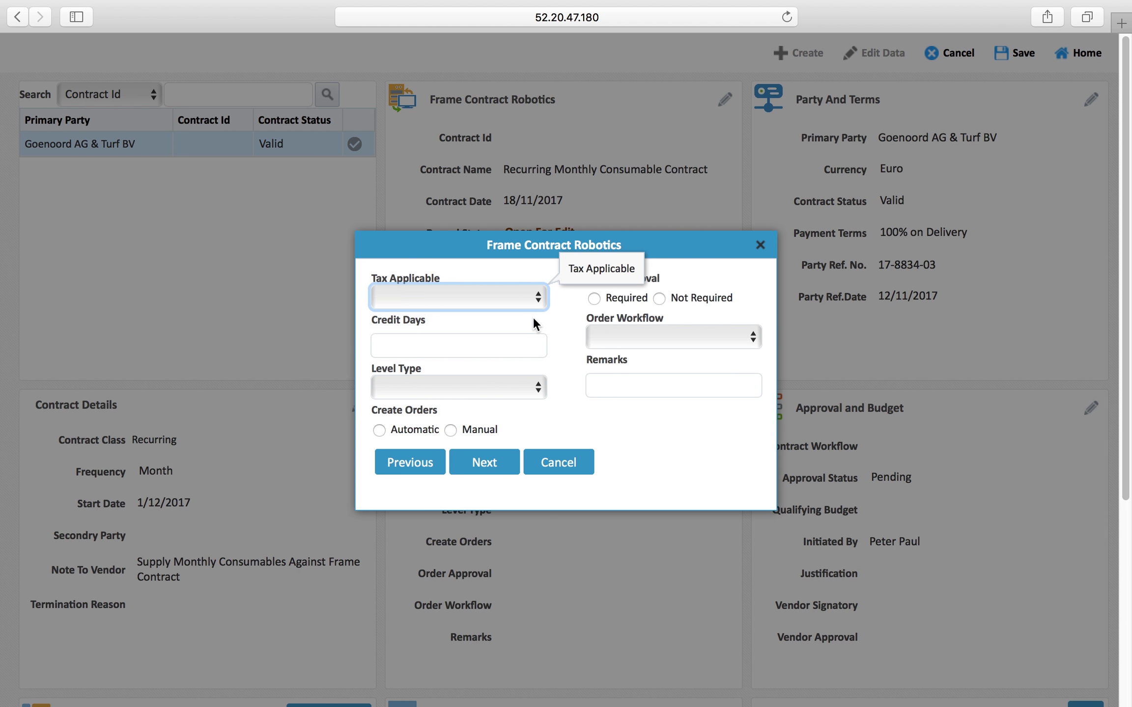
left_click(526, 344)
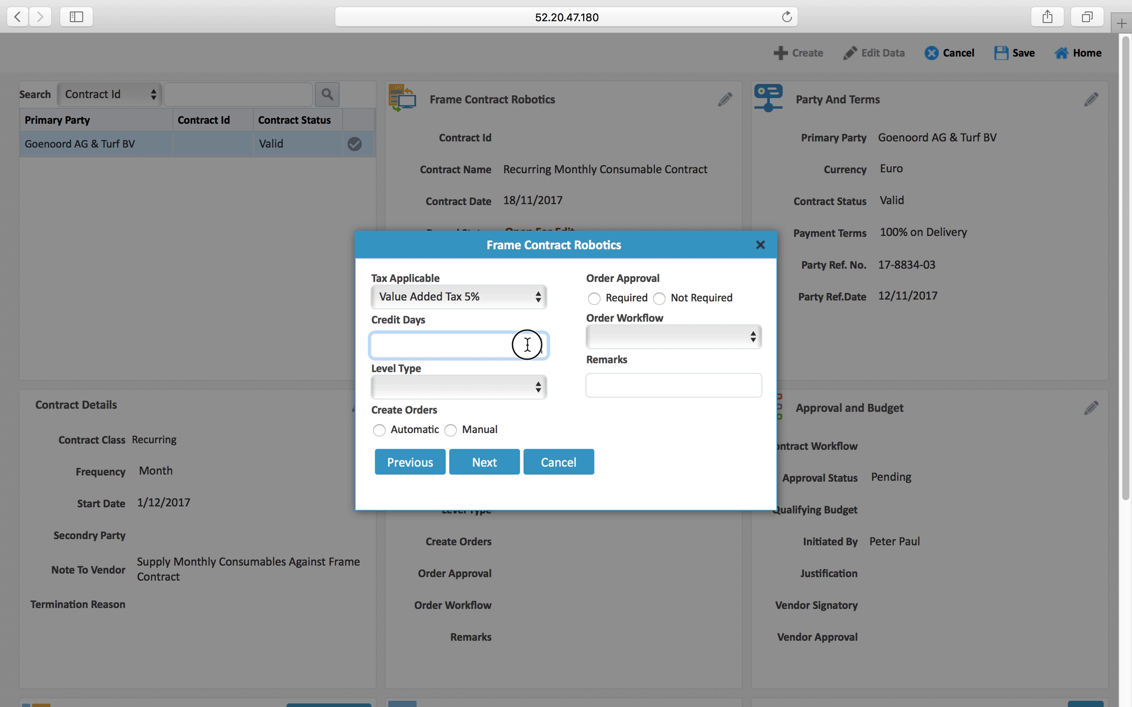
type("30")
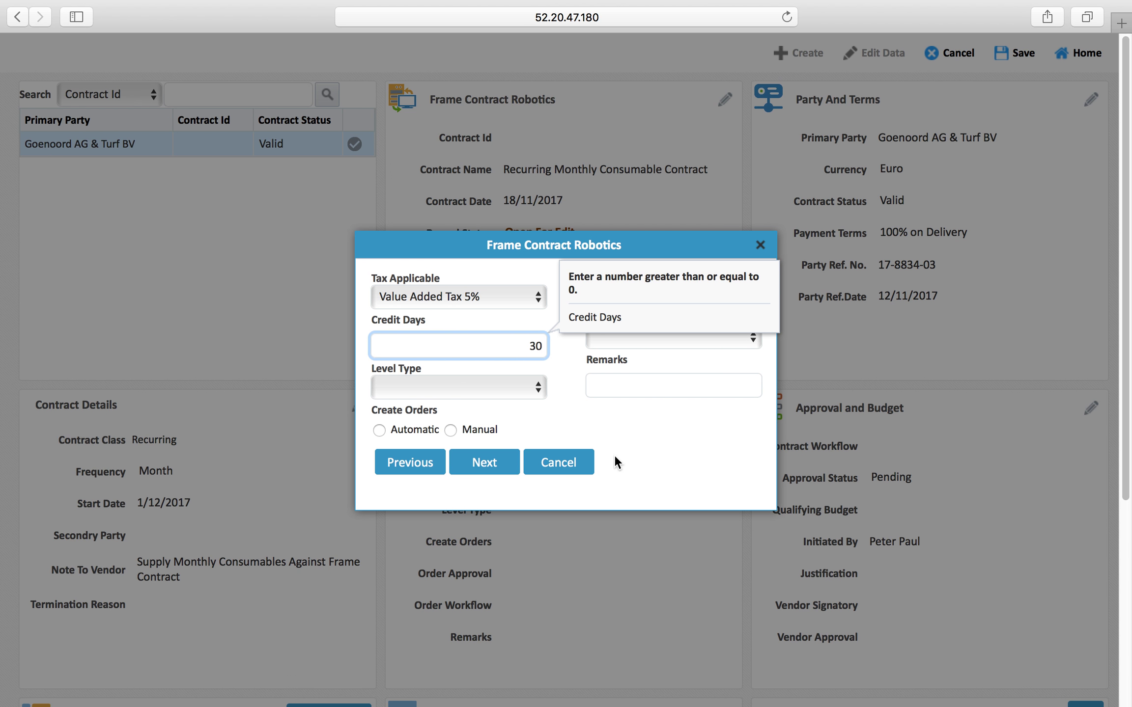
left_click(493, 391)
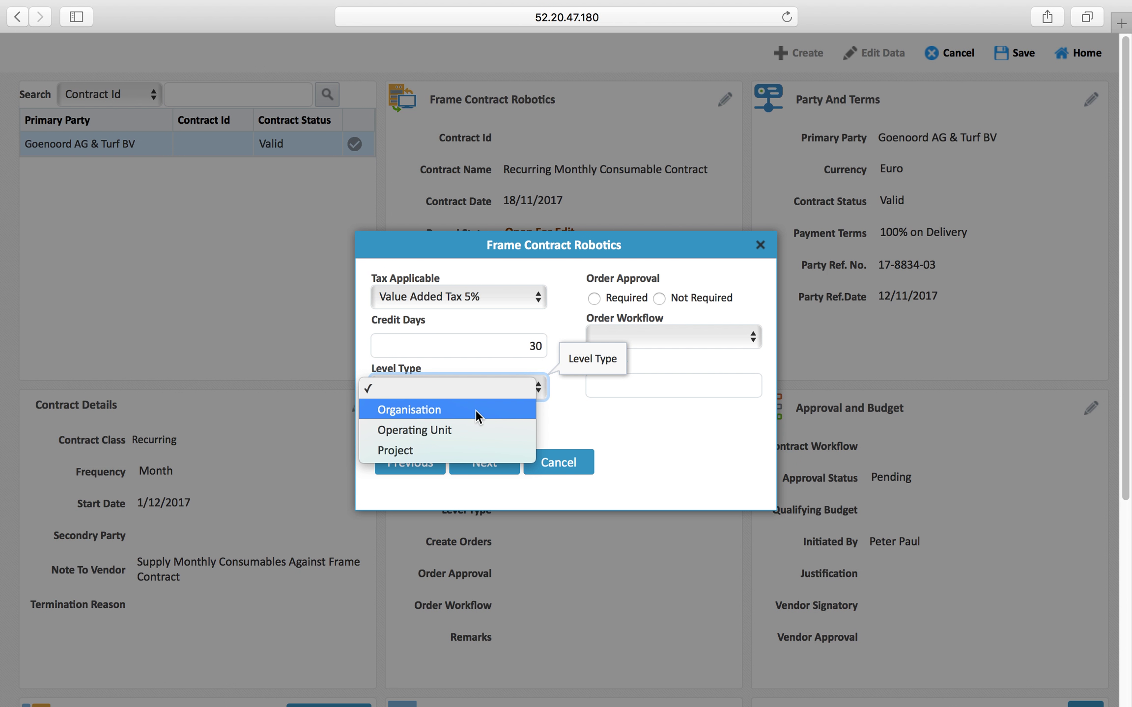
left_click(449, 434)
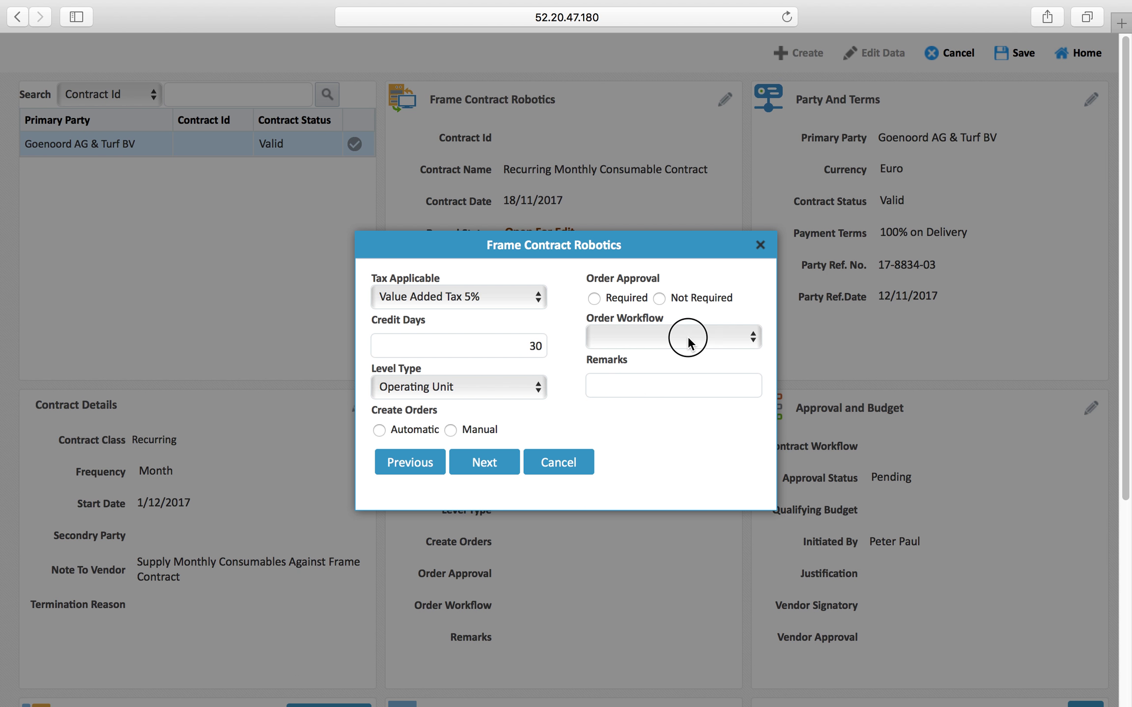
left_click(688, 336)
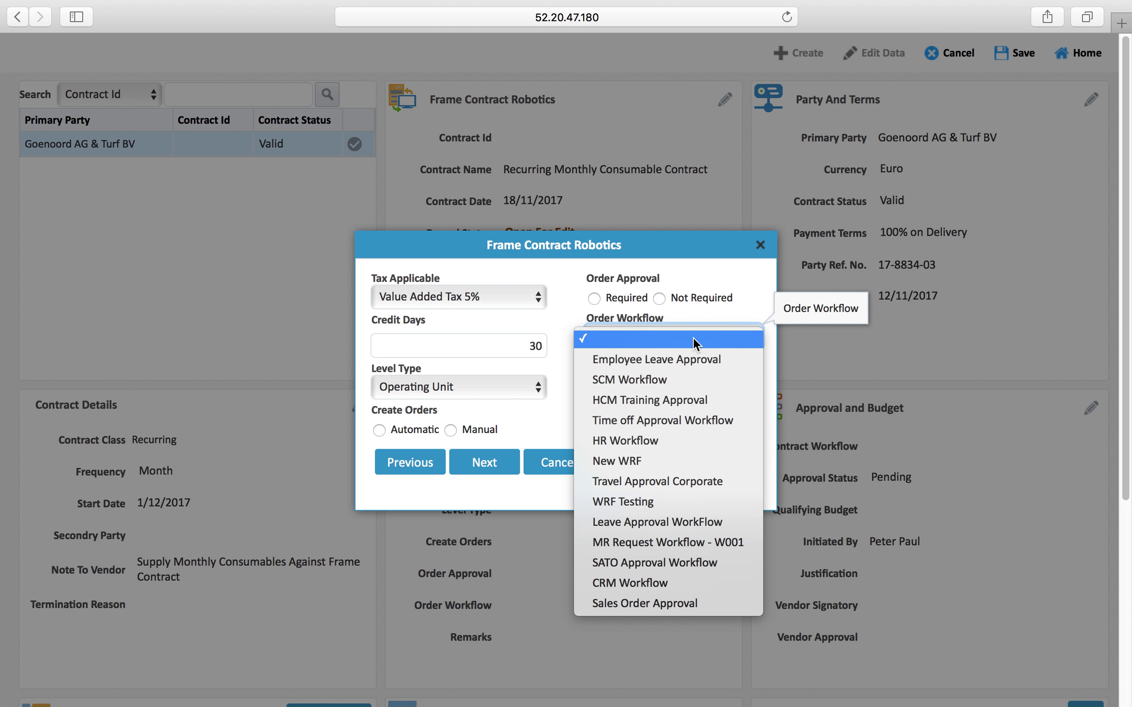
left_click(657, 270)
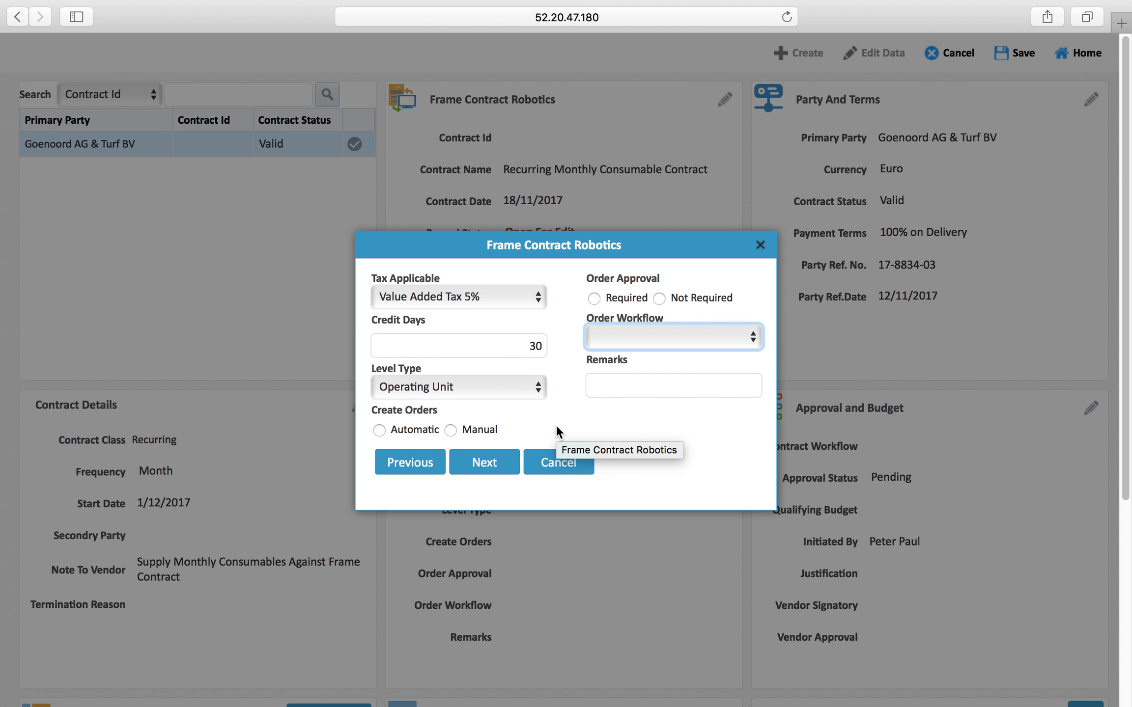
Set Create Orders to Automatic and Order Approval to Not Required, then continue
left_click(379, 430)
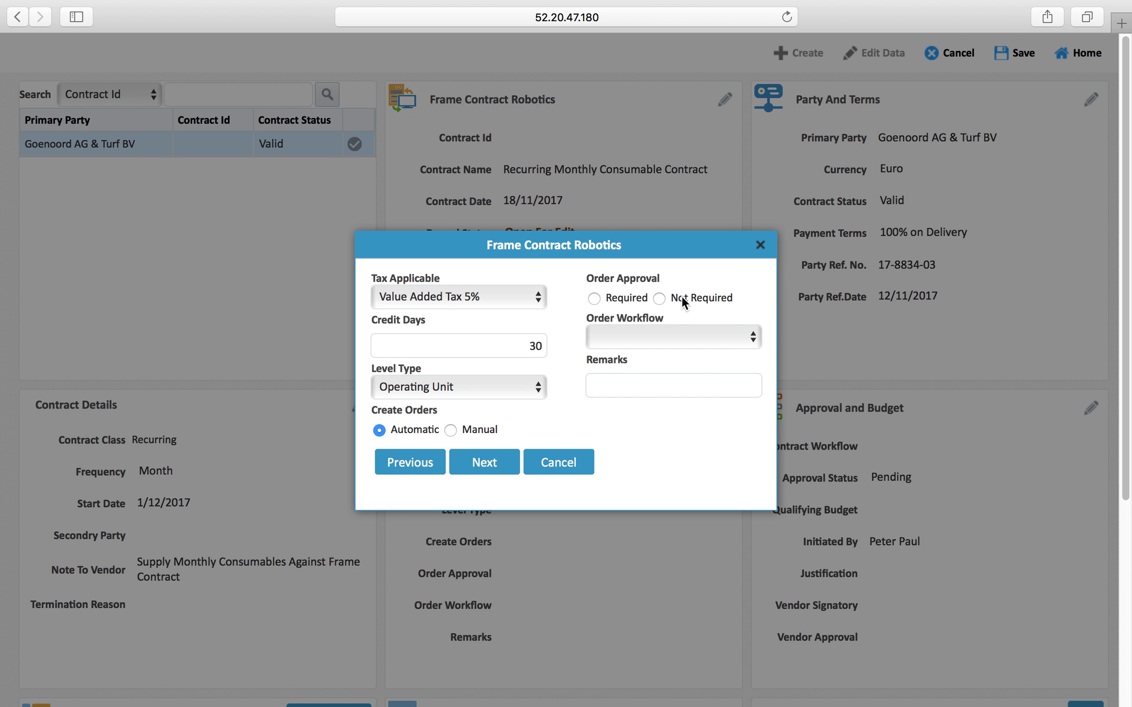
key("Tab")
left_click(659, 298)
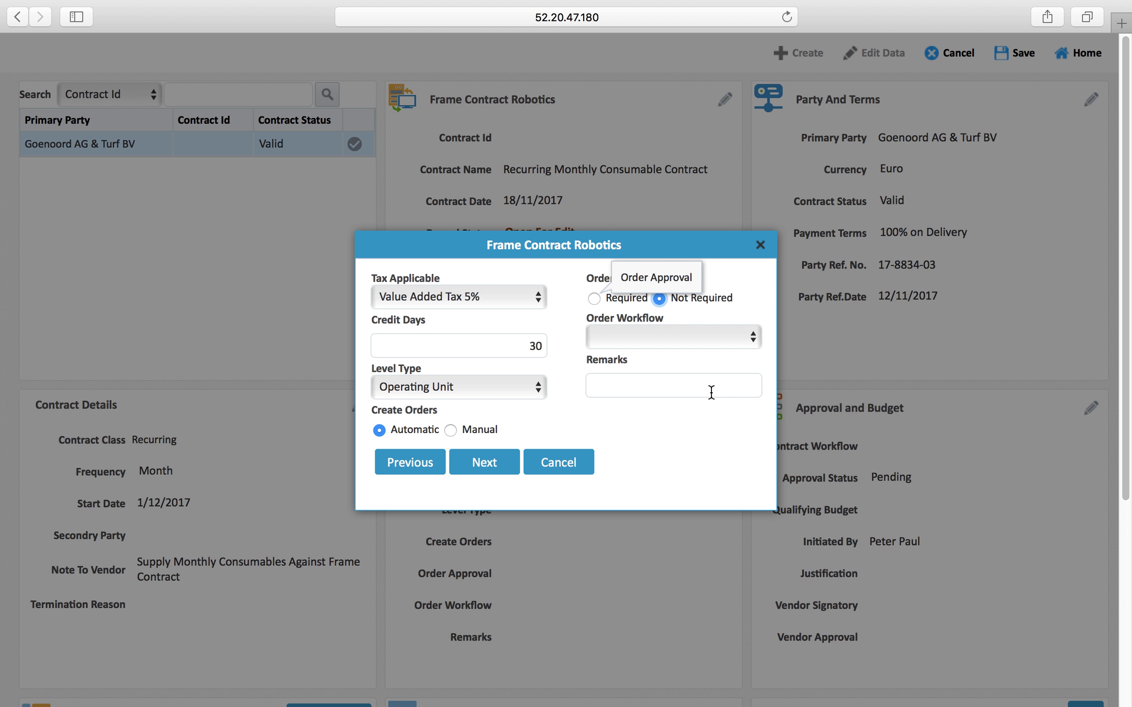
left_click(477, 462)
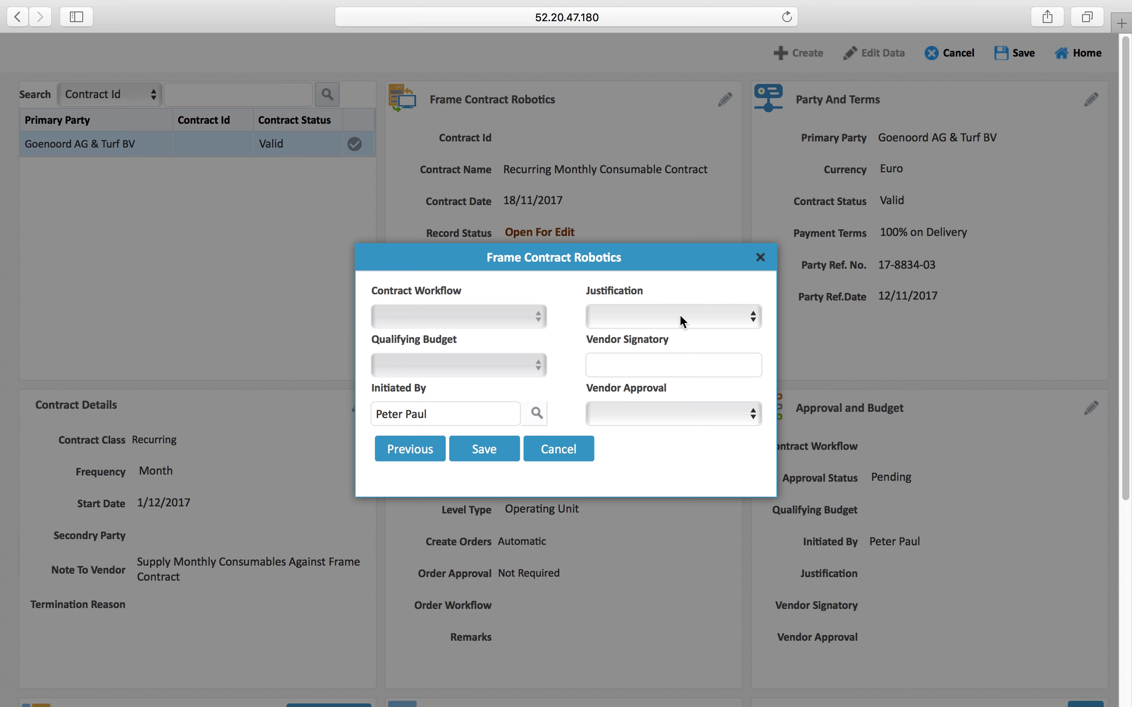
Enter the vendor signatory's name, set Vendor Approval to Completed, and save
left_click(660, 366)
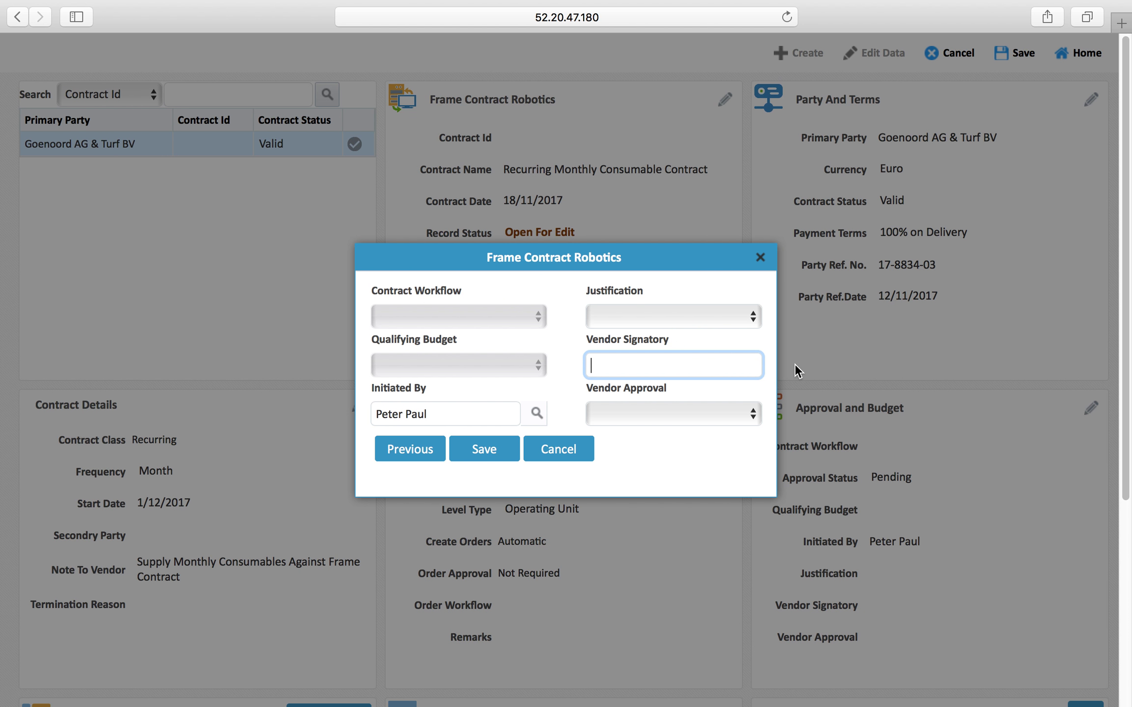
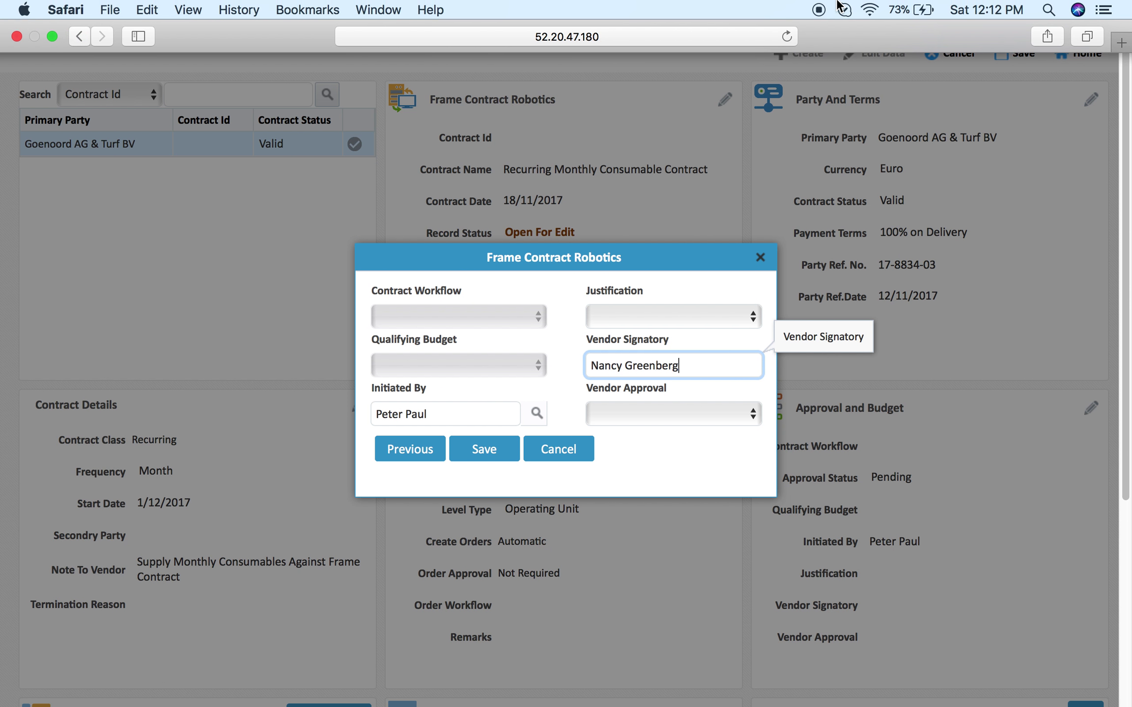
left_click(699, 440)
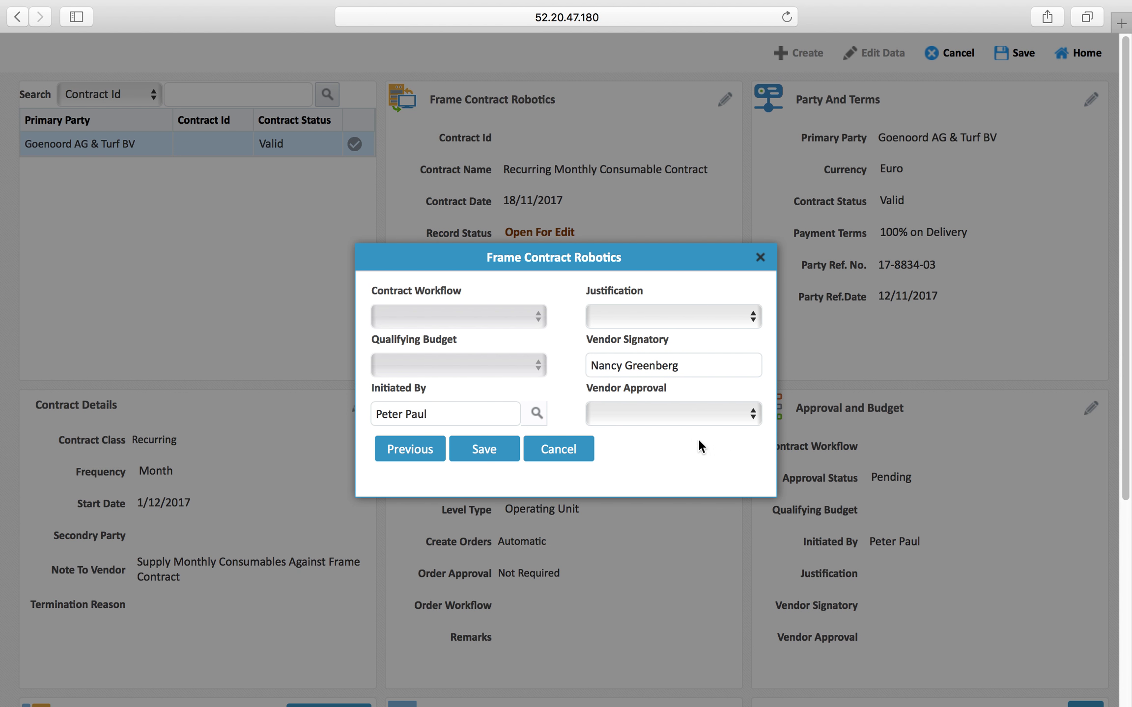
left_click(679, 417)
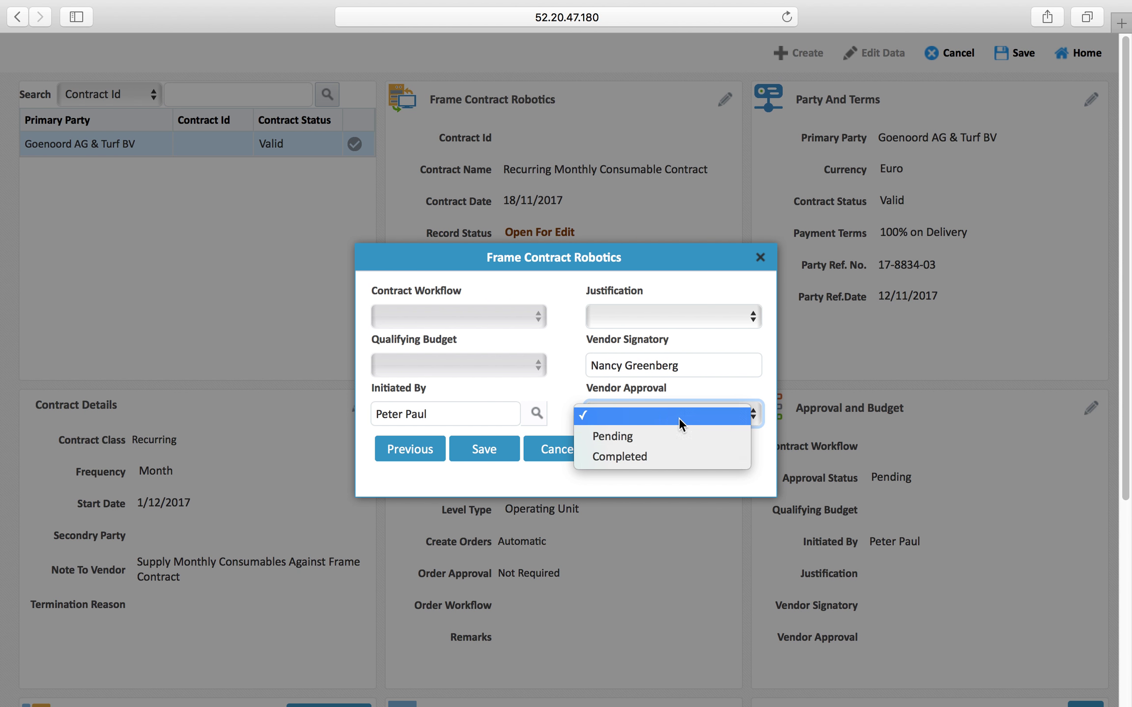
left_click(640, 455)
left_click(470, 459)
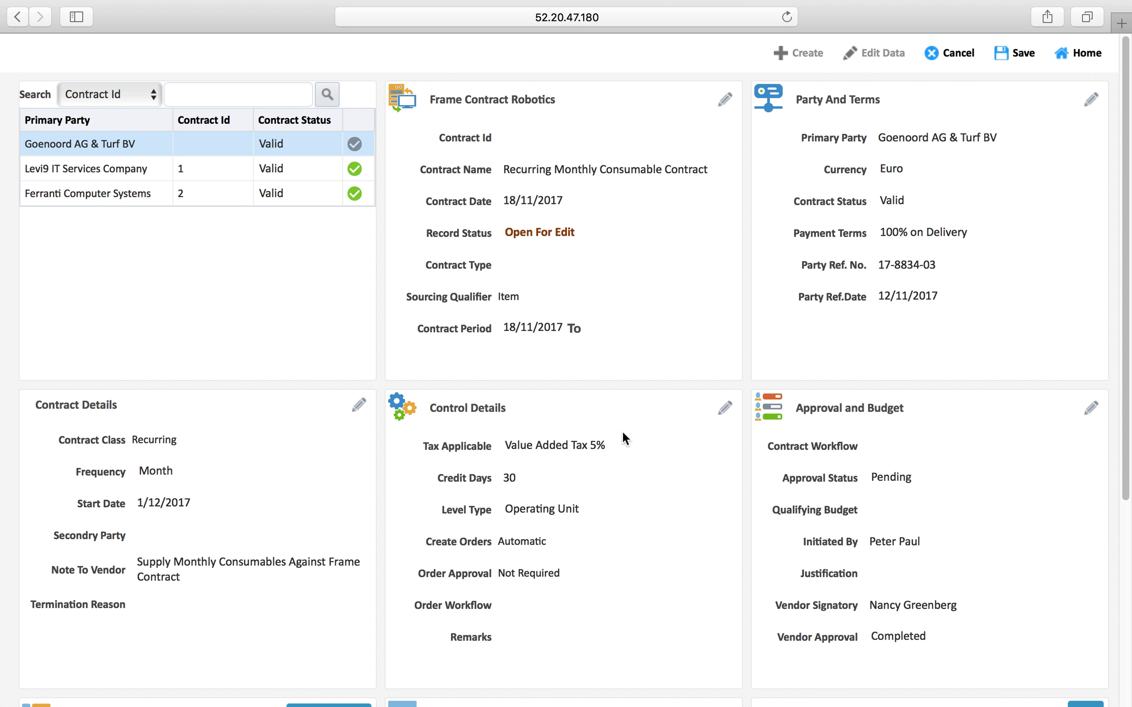
scroll(638, 424, "down", 5)
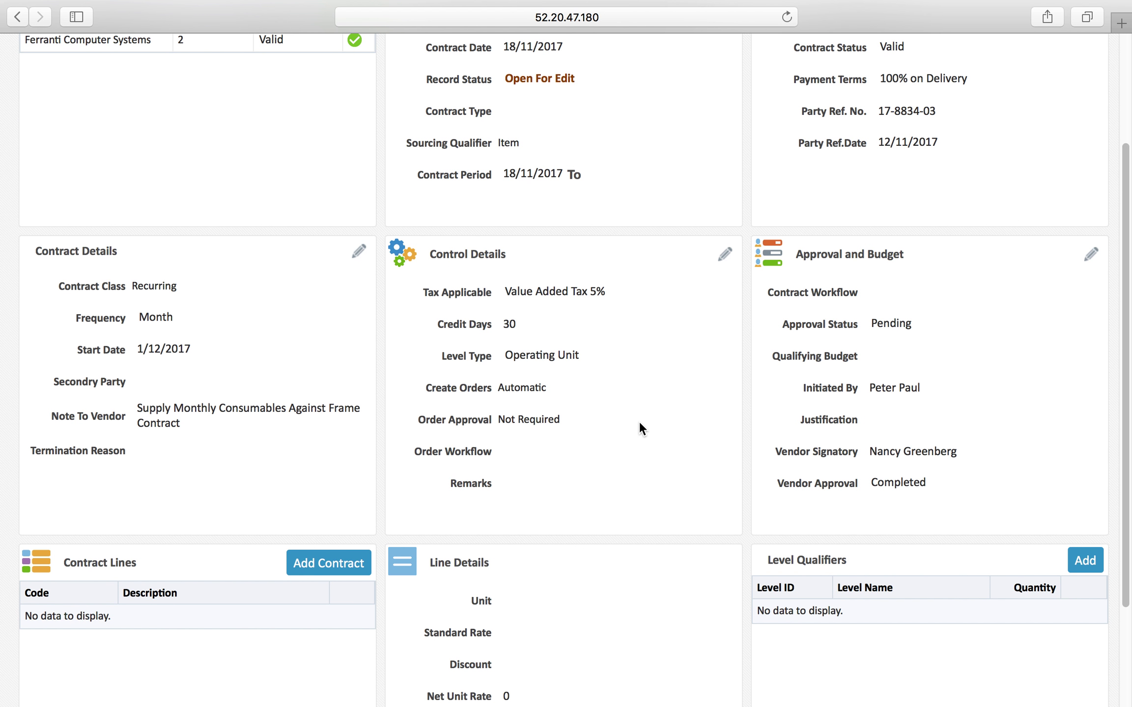
scroll(639, 422, "down", 4)
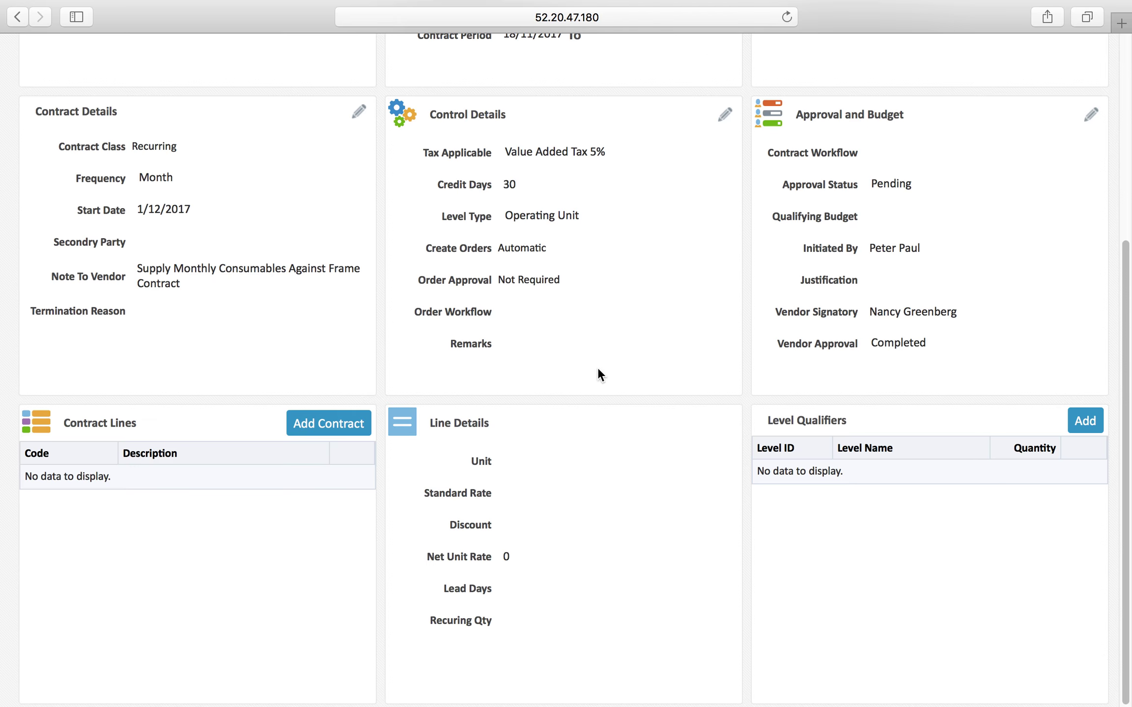
scroll(605, 371, "up", 9)
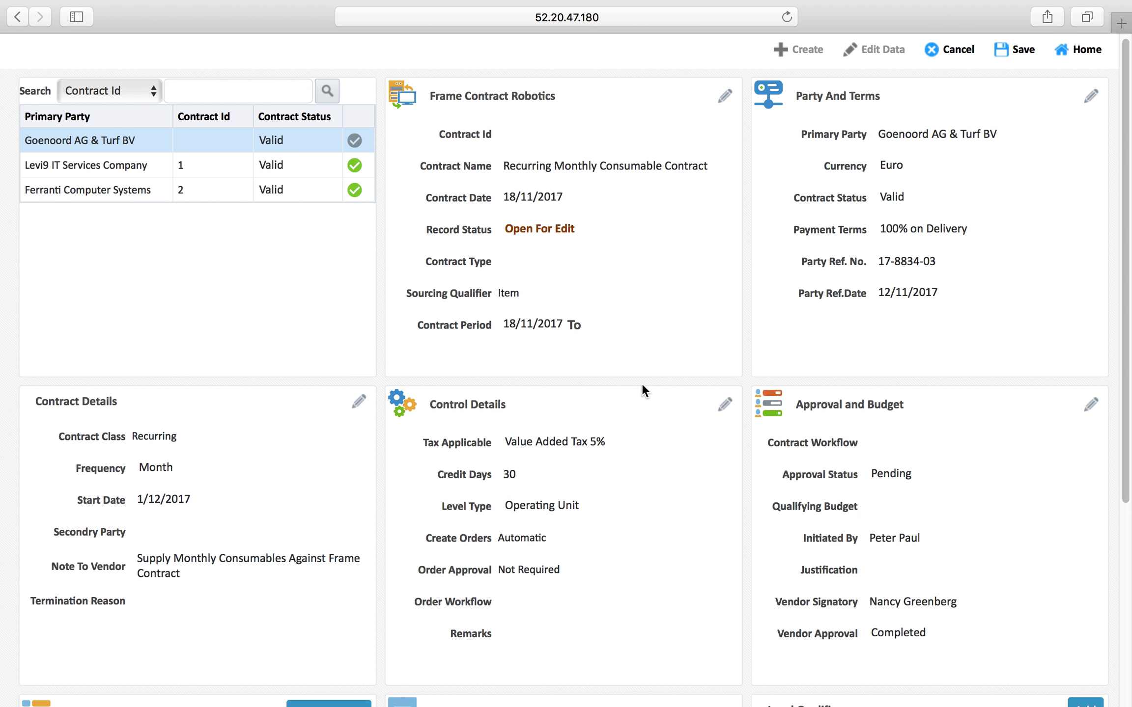
scroll(642, 388, "down", 4)
scroll(457, 477, "down", 4)
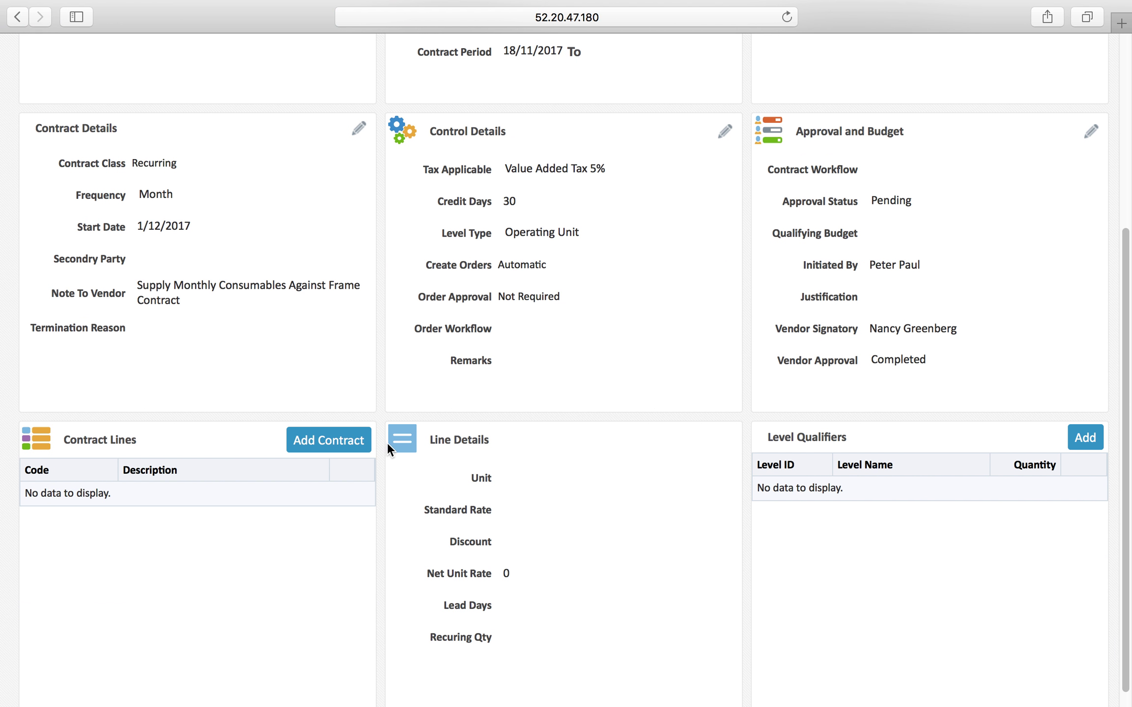
Add a new contract line with item NBW-7001 Metric flange bolts found by code NBW
left_click(329, 442)
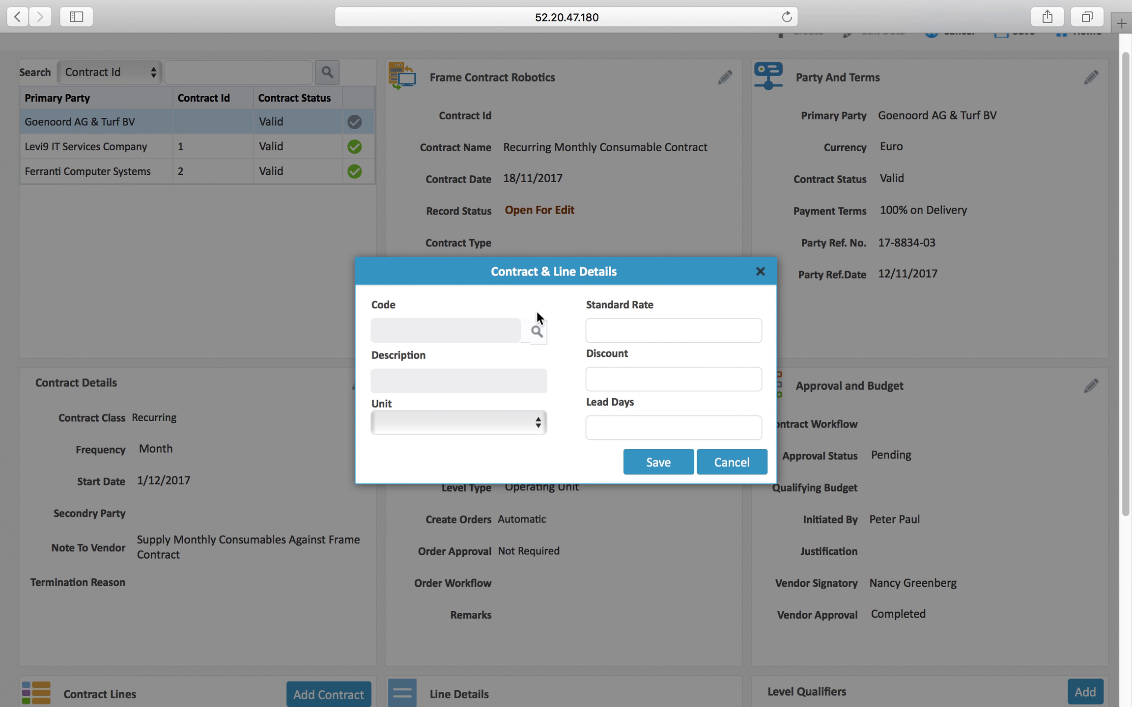
left_click(538, 333)
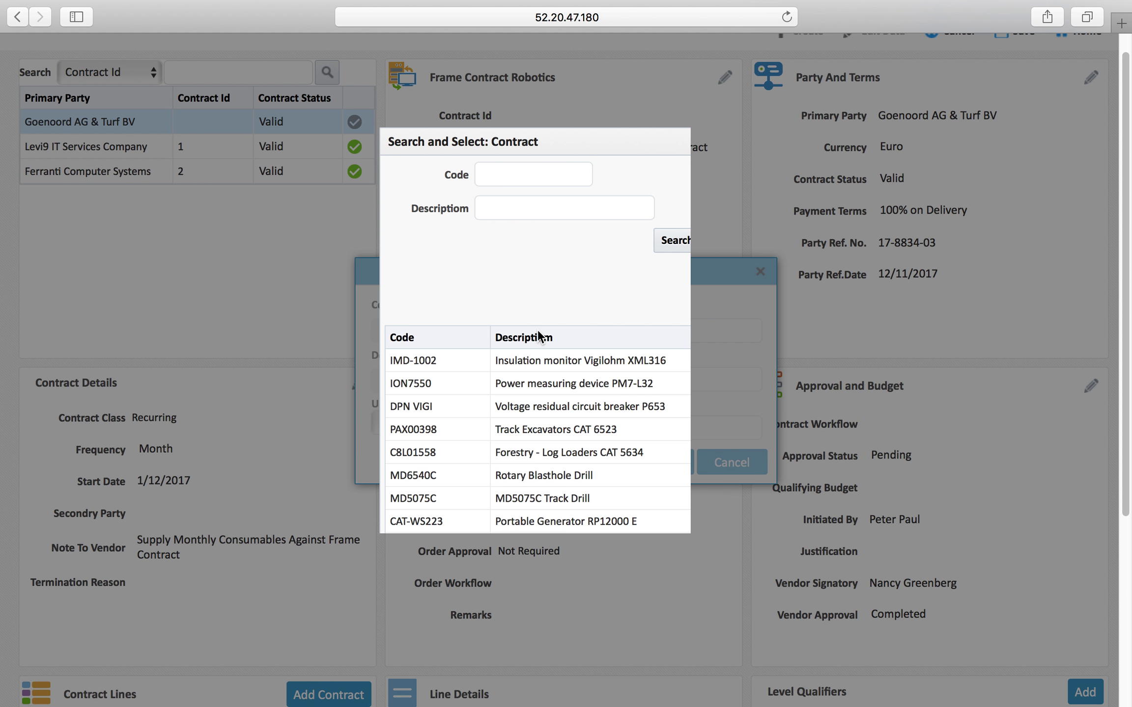
left_click(505, 212)
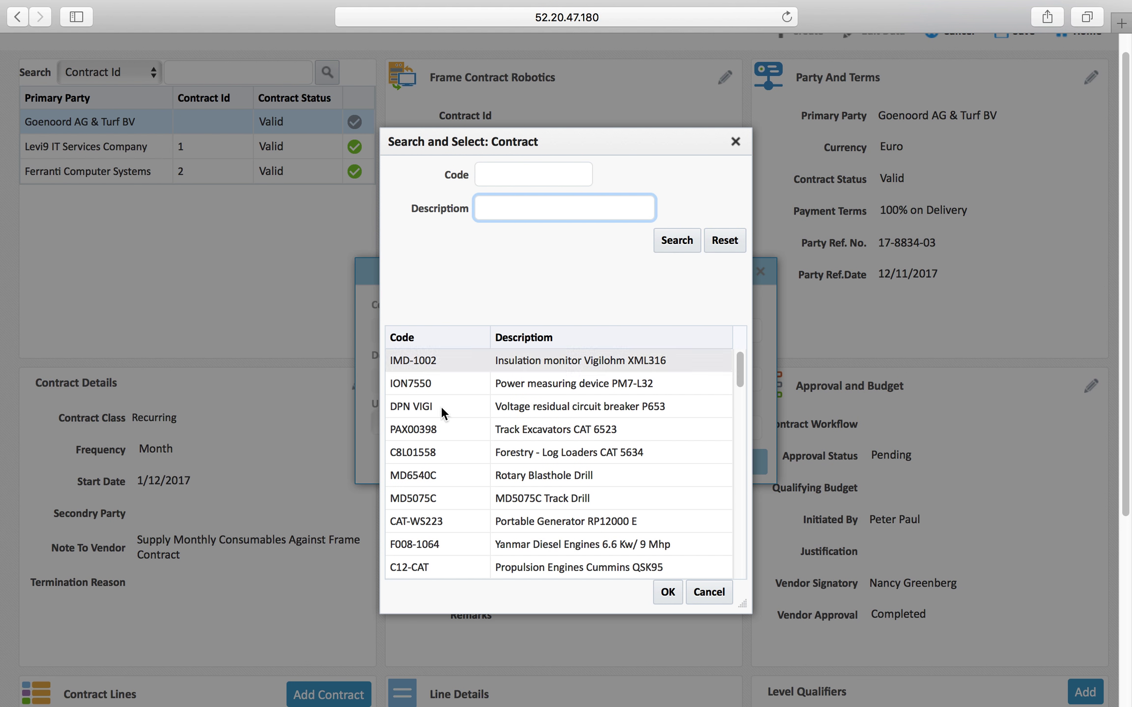
left_click(498, 181)
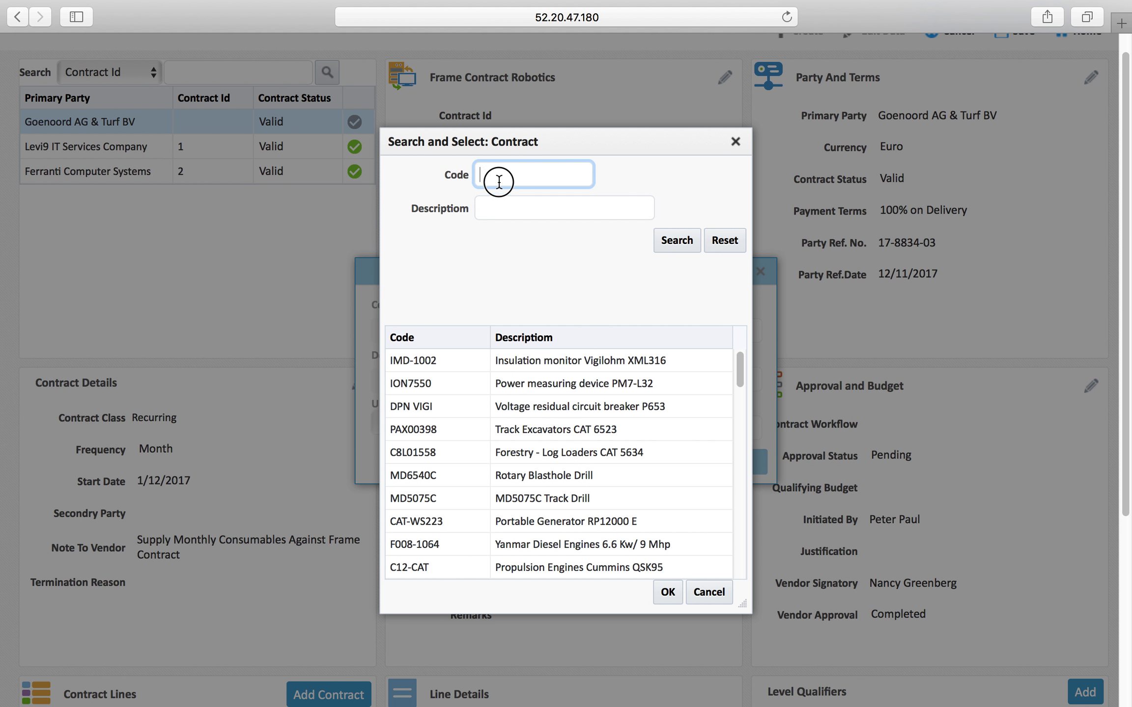
type("NWB")
left_click(678, 245)
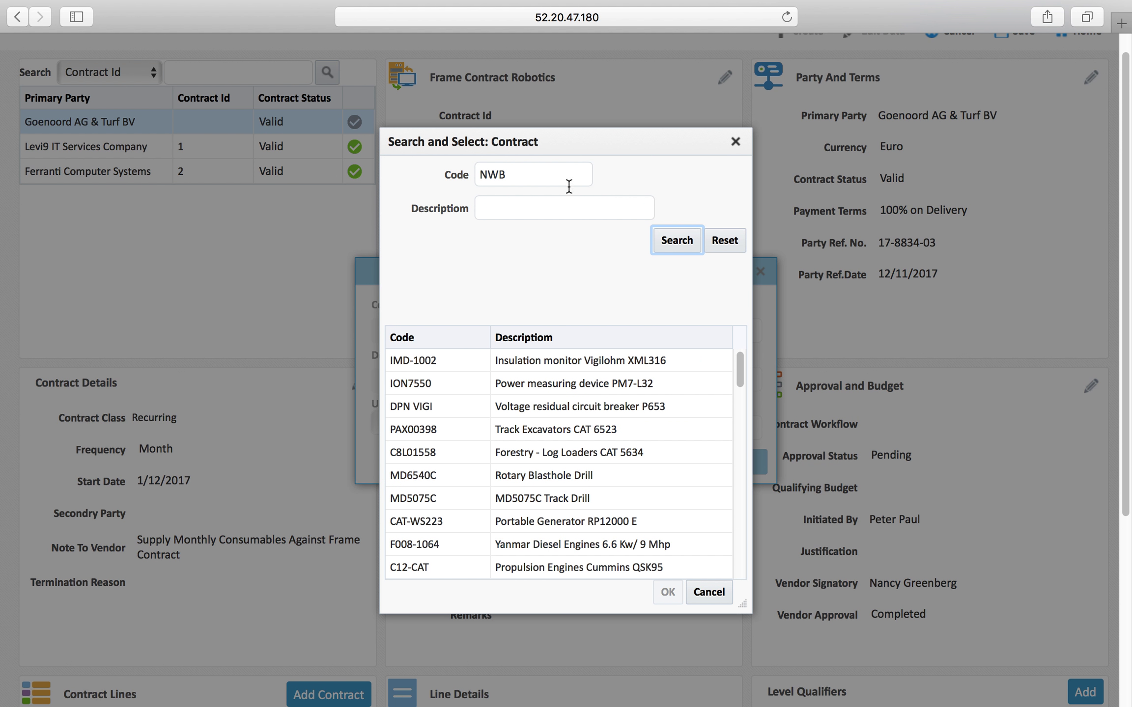
left_click(532, 173)
key("BackSpace")
key("BackSpace")
type("BW")
left_click(665, 238)
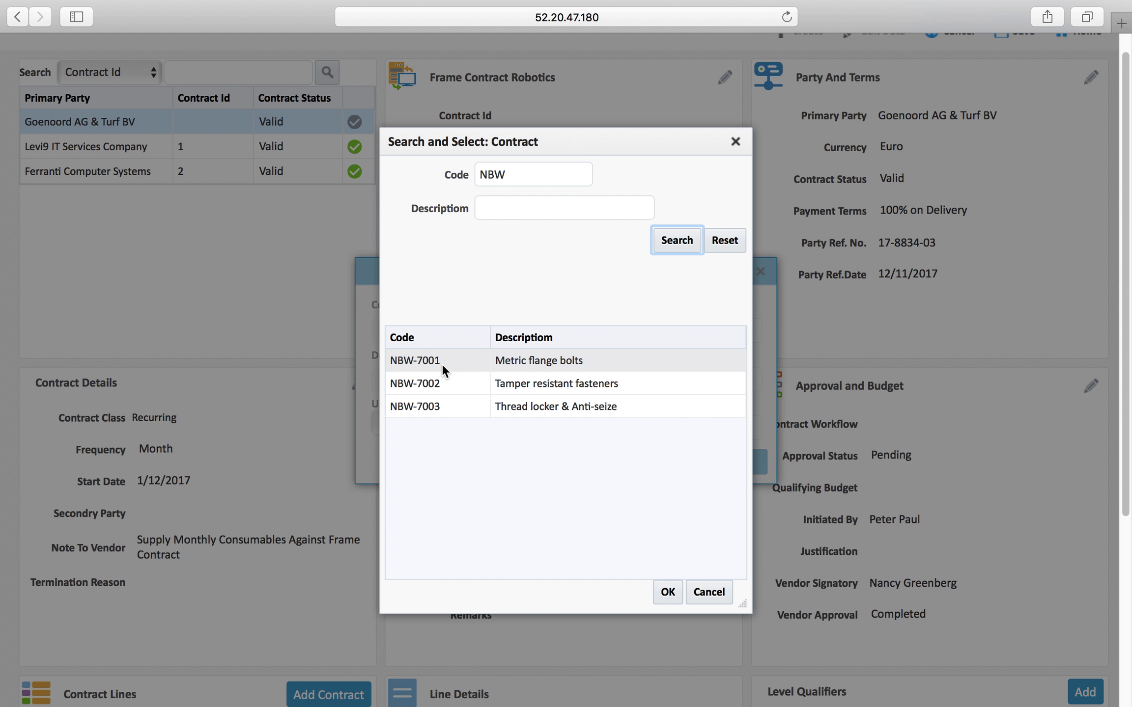
double_click(440, 363)
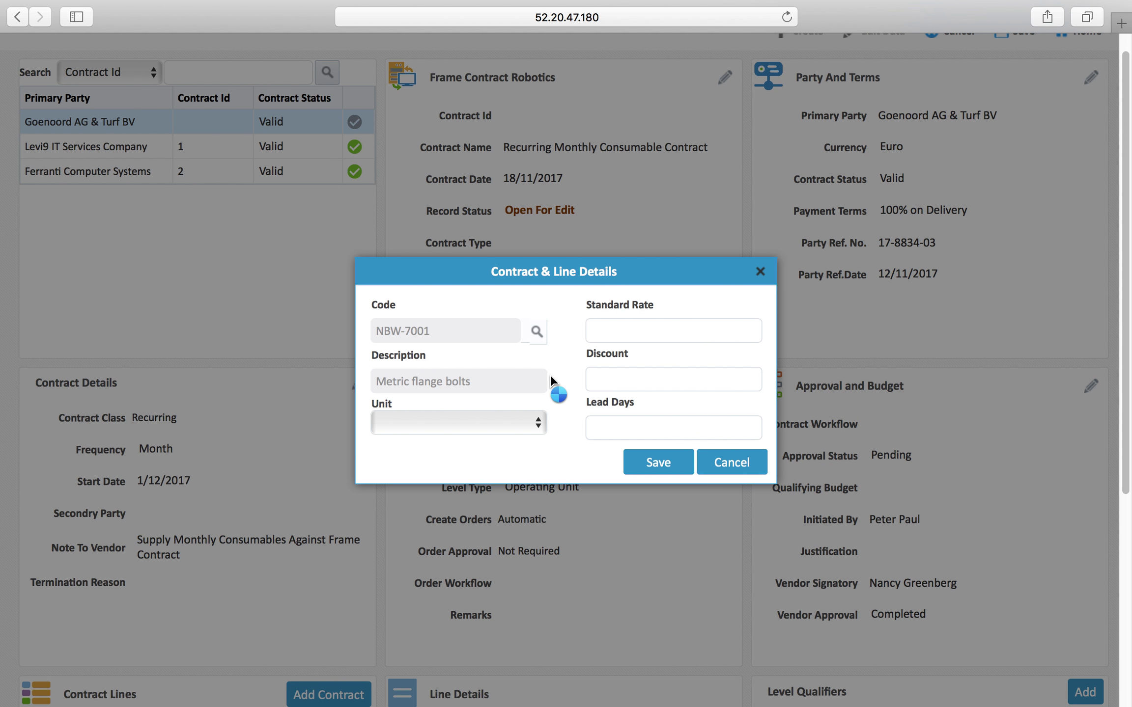
Give the line unit Box, standard rate 30 and 7 lead days, and save it
left_click(513, 424)
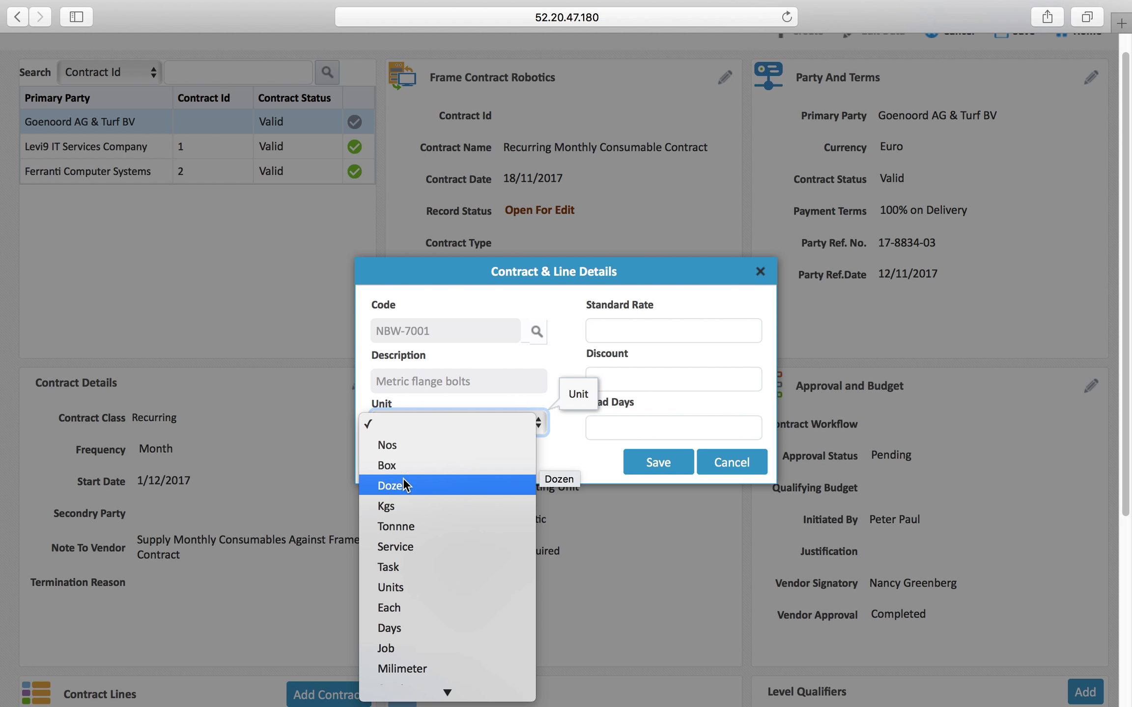
left_click(409, 464)
left_click(624, 333)
type("30")
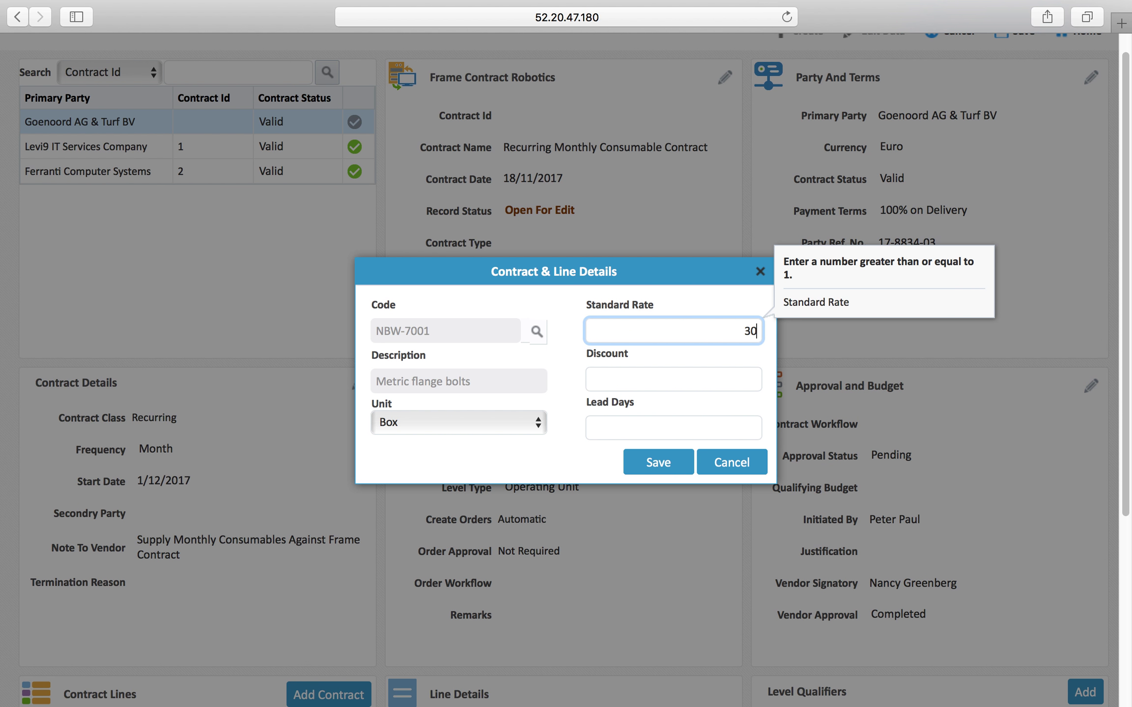
left_click(680, 380)
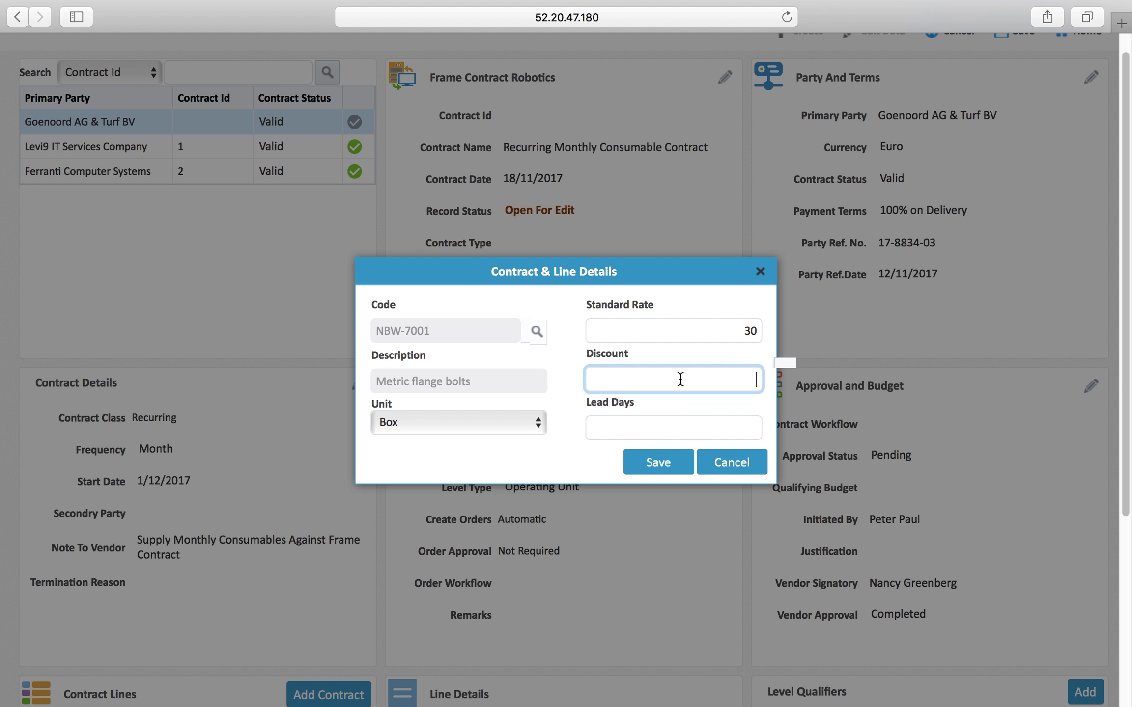
left_click(684, 429)
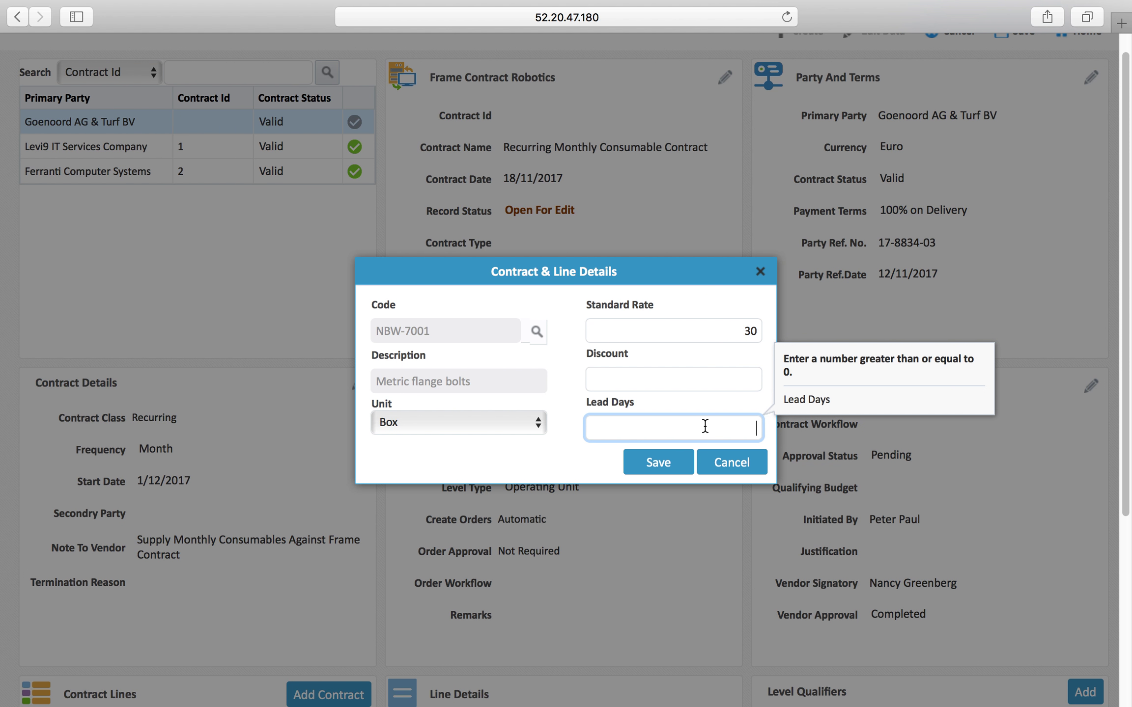
type("7")
left_click(659, 452)
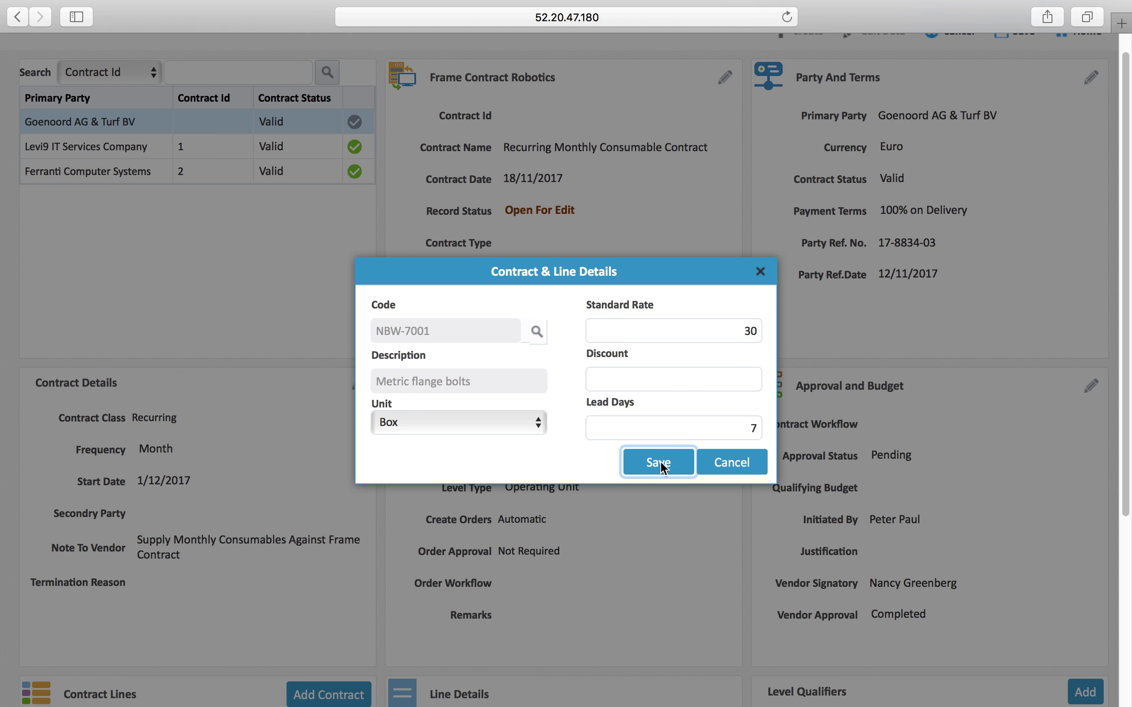
Add level qualifier Central Warehouse - Antwerp with quantity 20
scroll(658, 464, "down", 6)
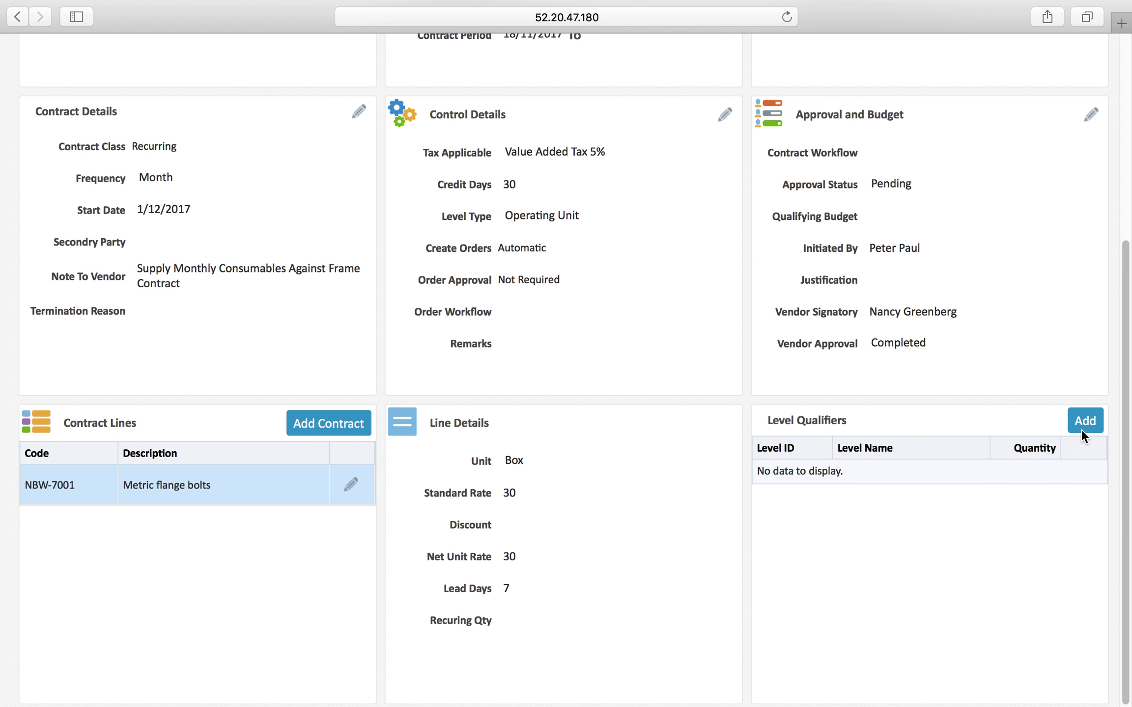
scroll(872, 367, "up", 1)
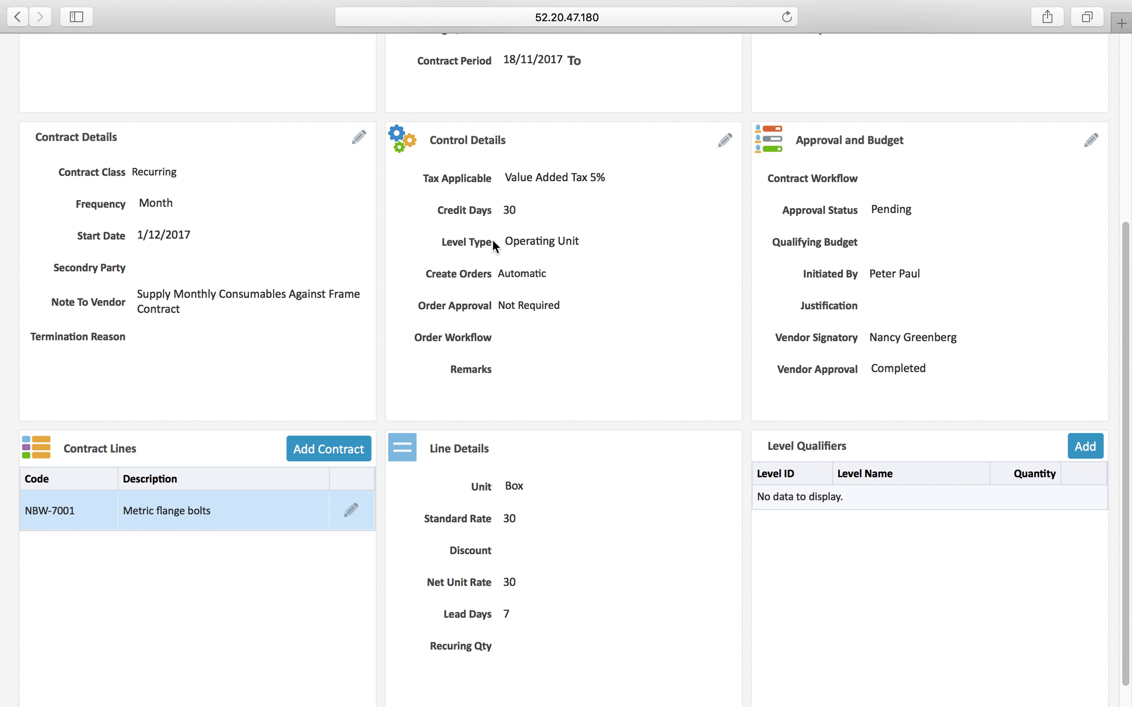
left_click_drag(508, 242, 581, 244)
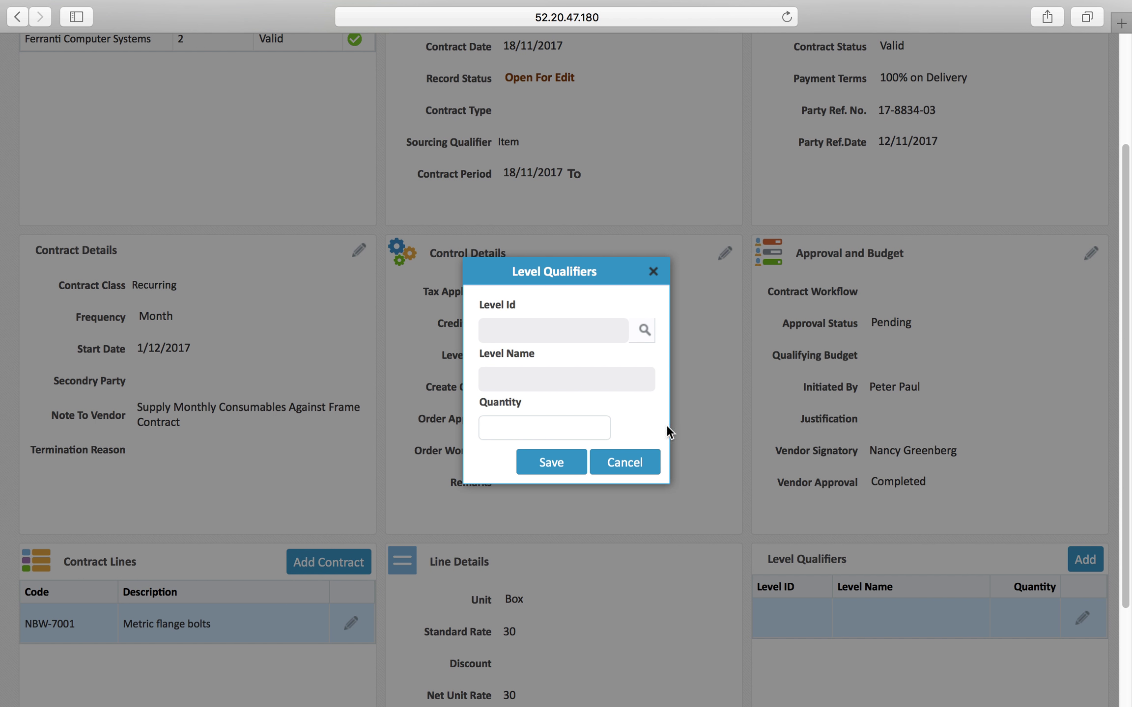
left_click(646, 331)
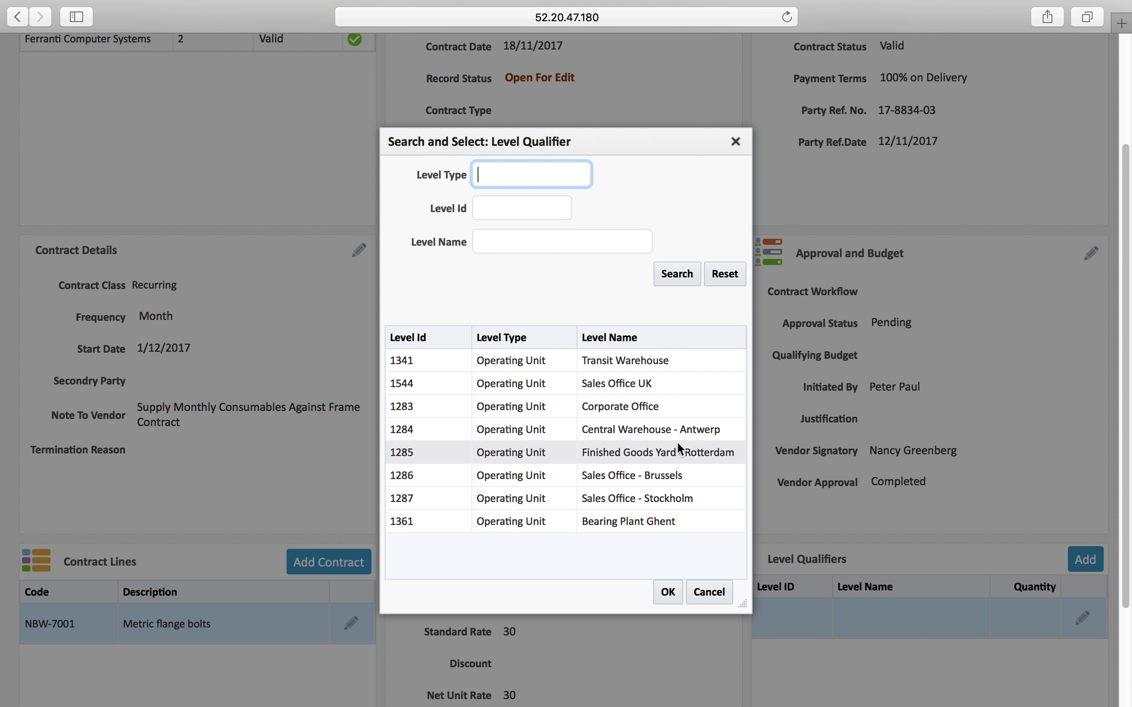
double_click(655, 429)
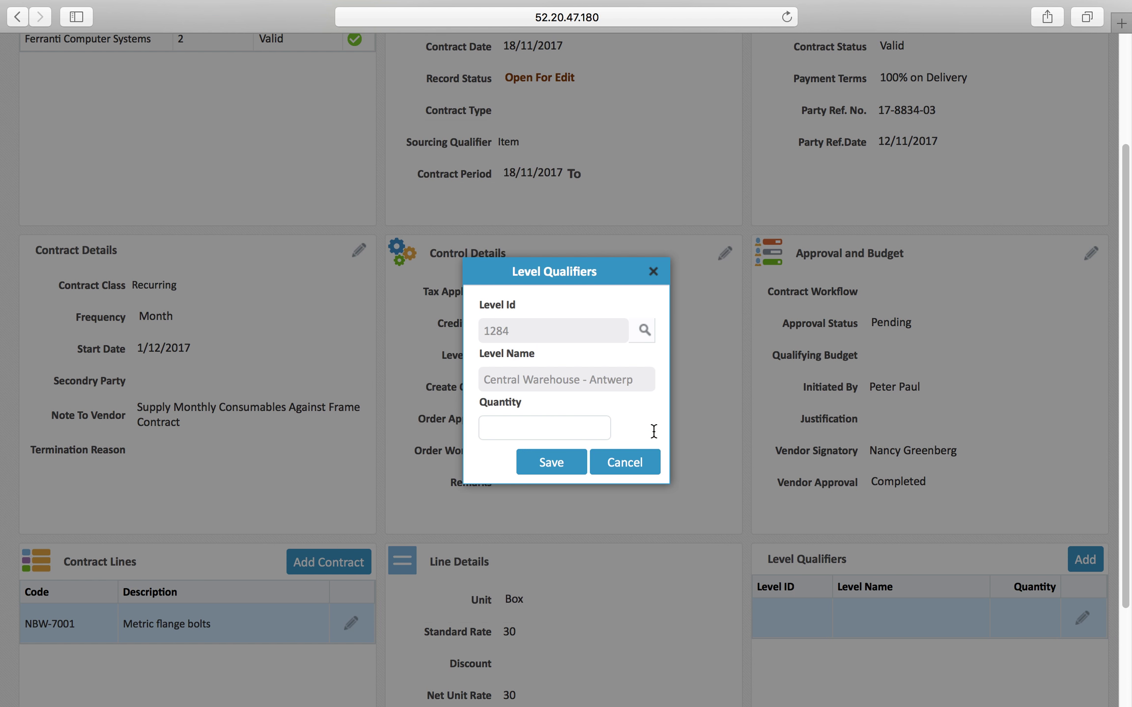
left_click(584, 430)
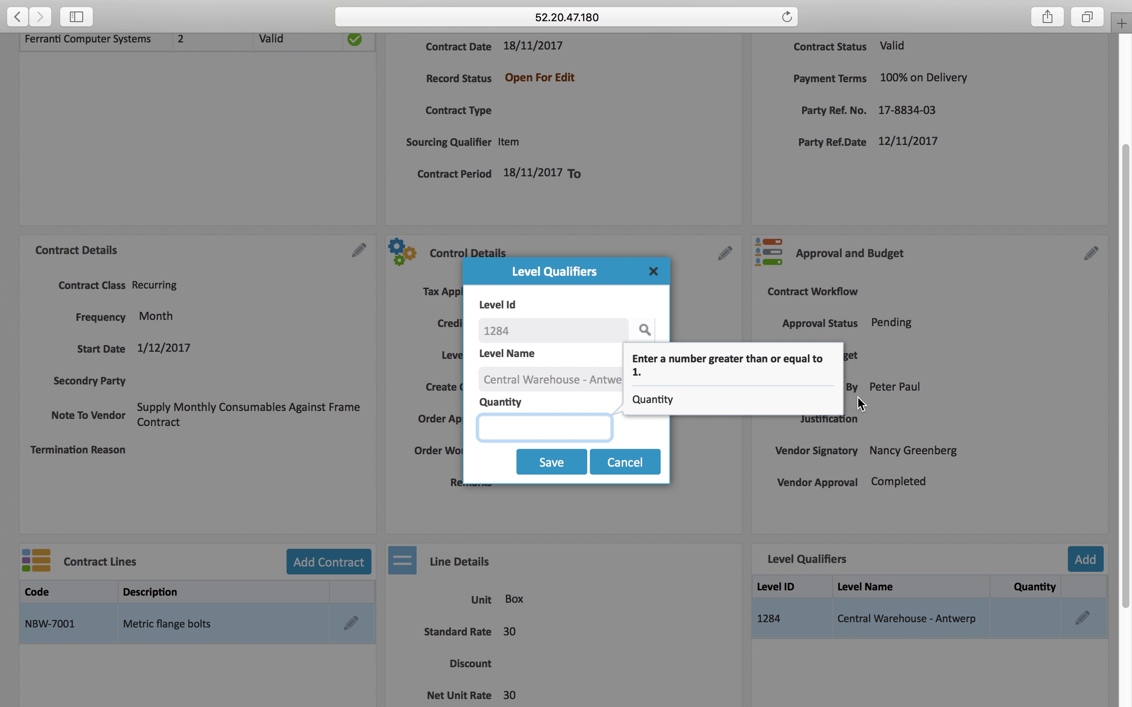
type("20")
left_click(551, 466)
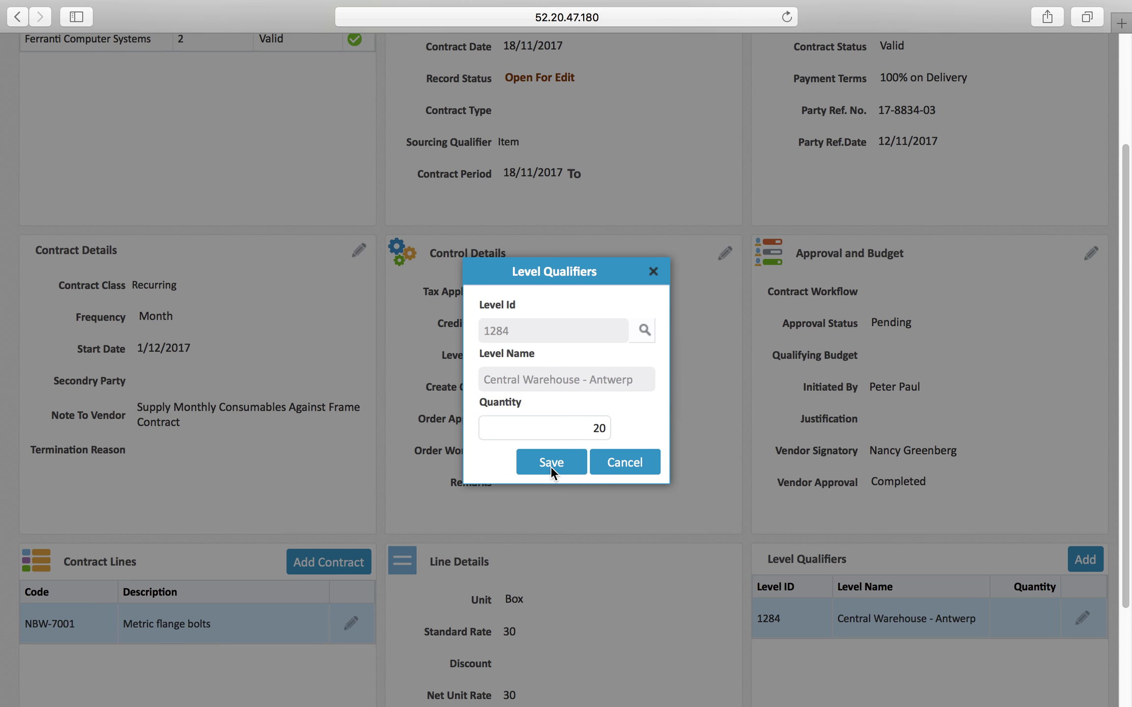
Add level qualifier Bearing Plant Ghent with quantity 10
scroll(1031, 507, "down", 7)
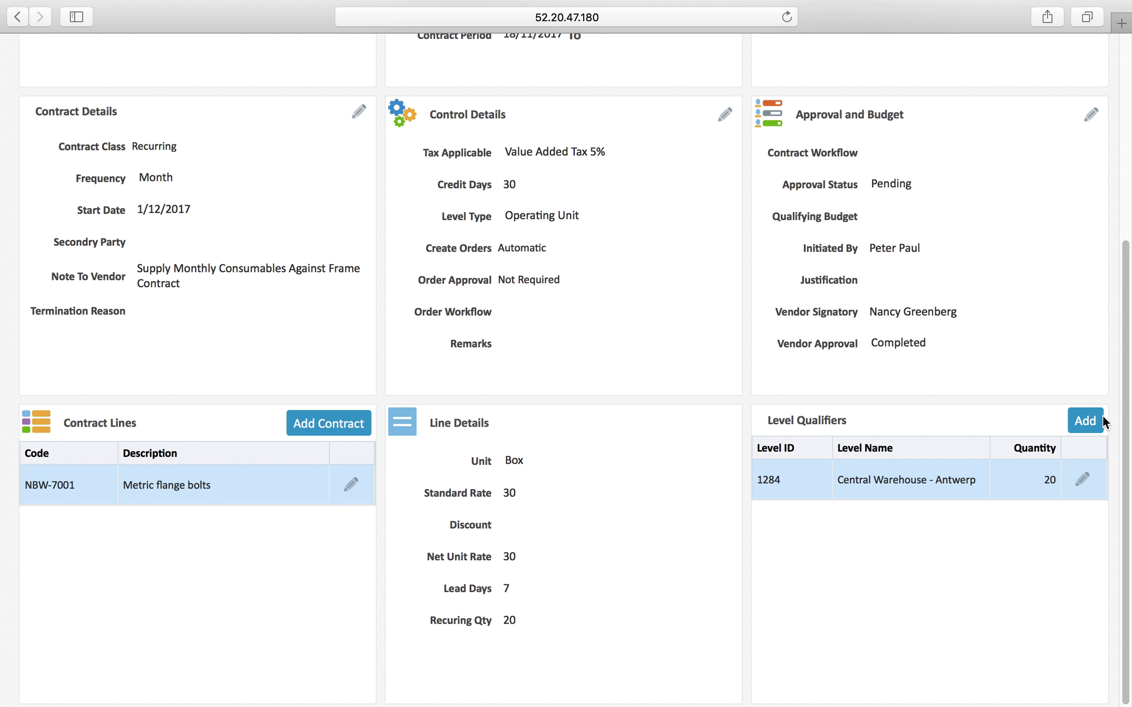
left_click(1086, 420)
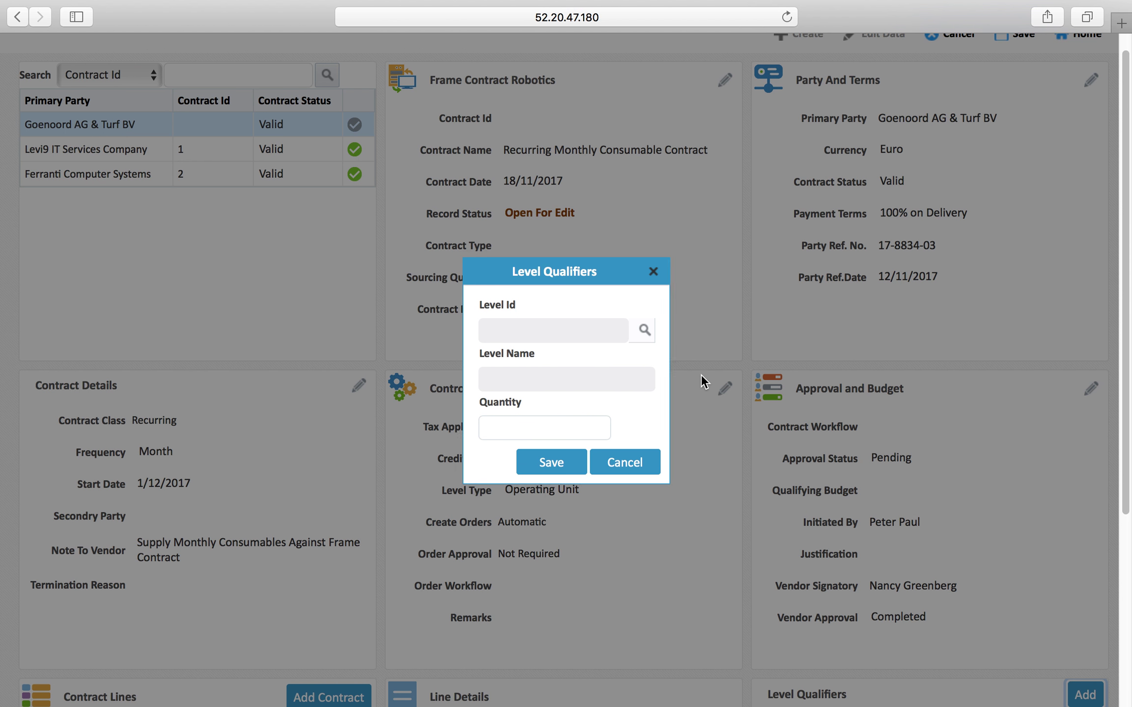
left_click(645, 332)
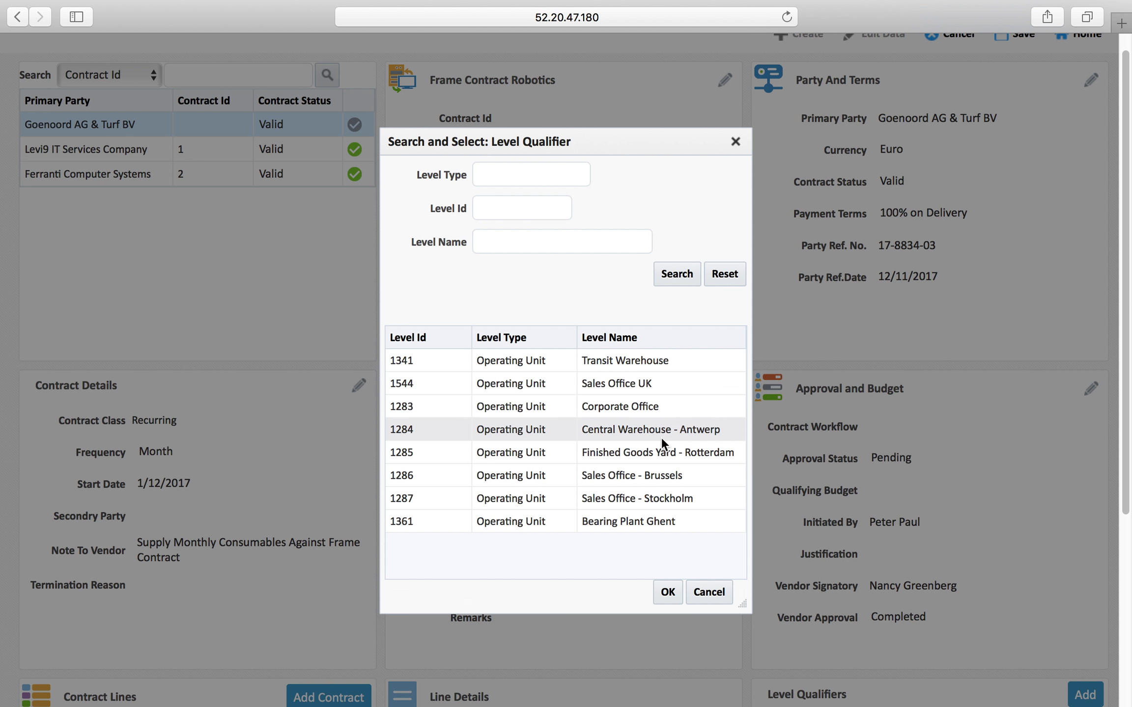
double_click(631, 521)
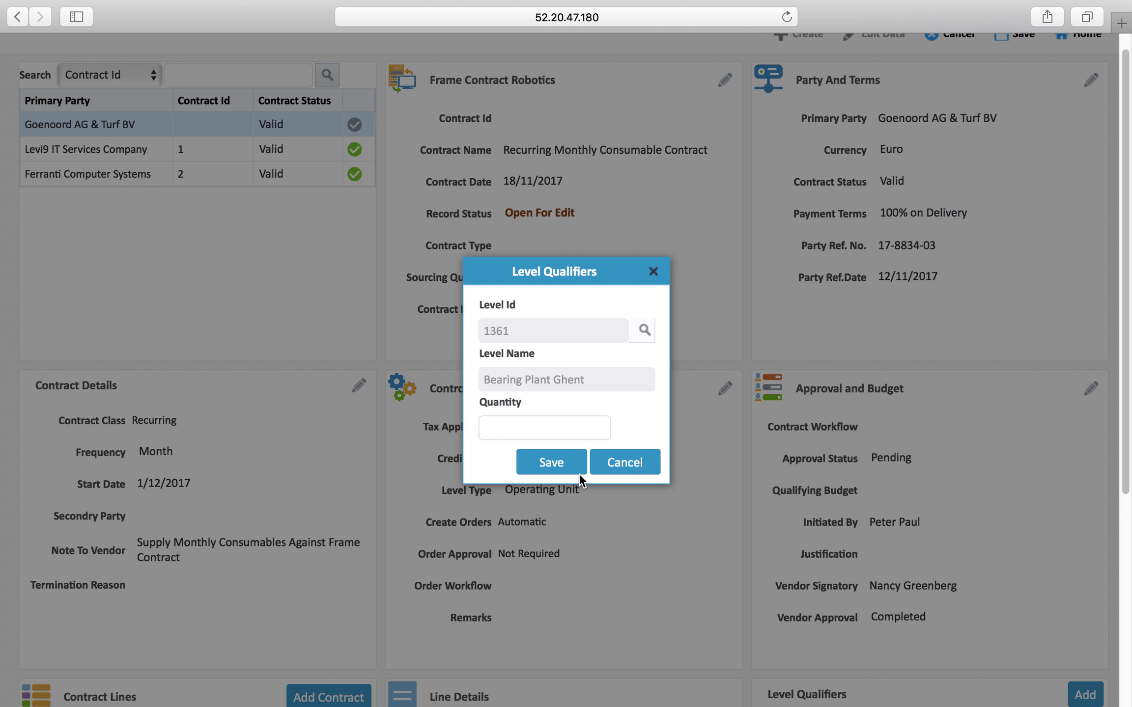
left_click(570, 429)
key("Return")
type("10")
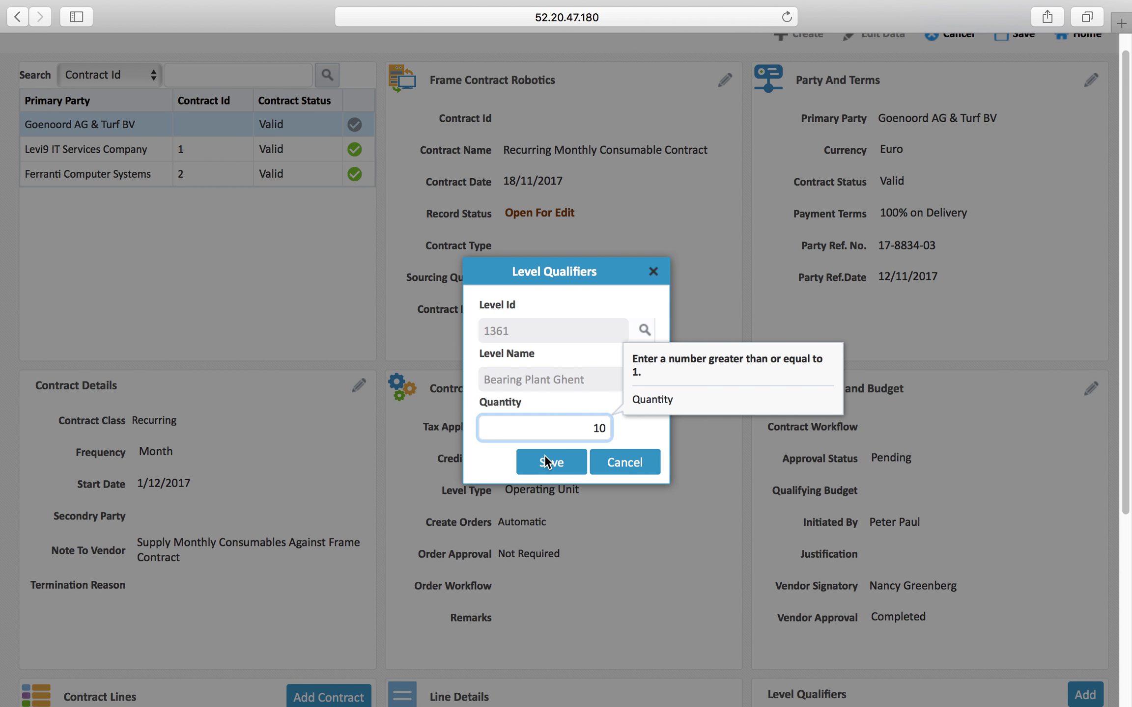
left_click(545, 462)
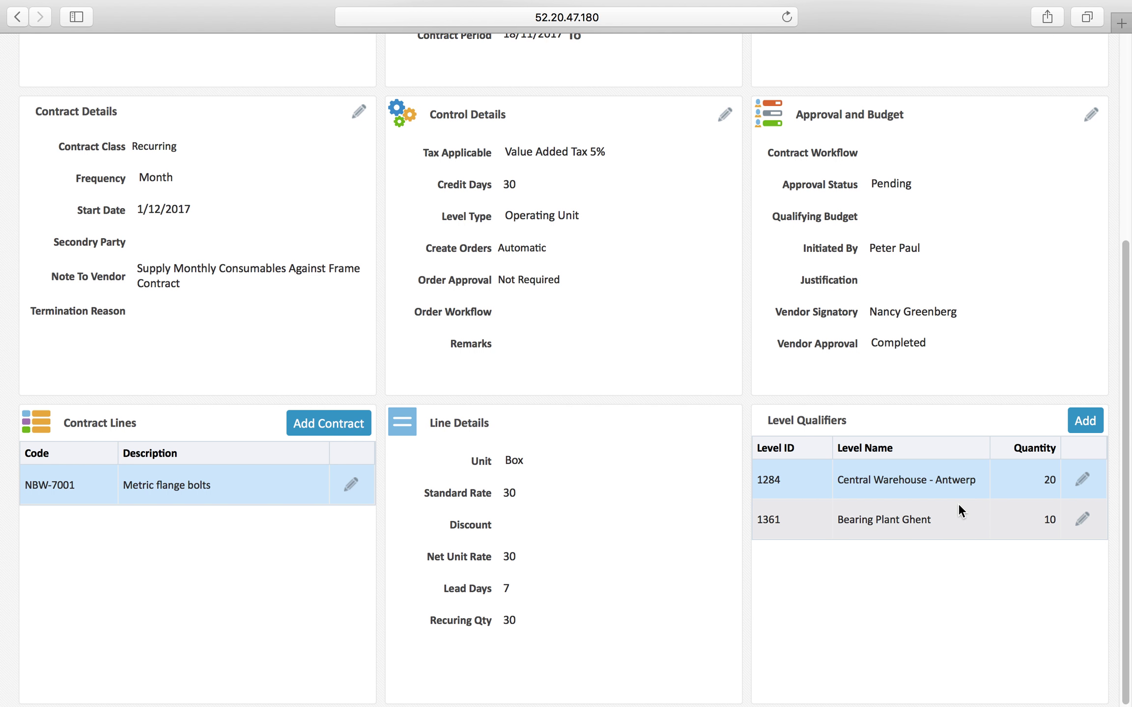
Start a second contract line with item NBW-7002 Tamper resistant fasteners, found by searching NBW
double_click(507, 618)
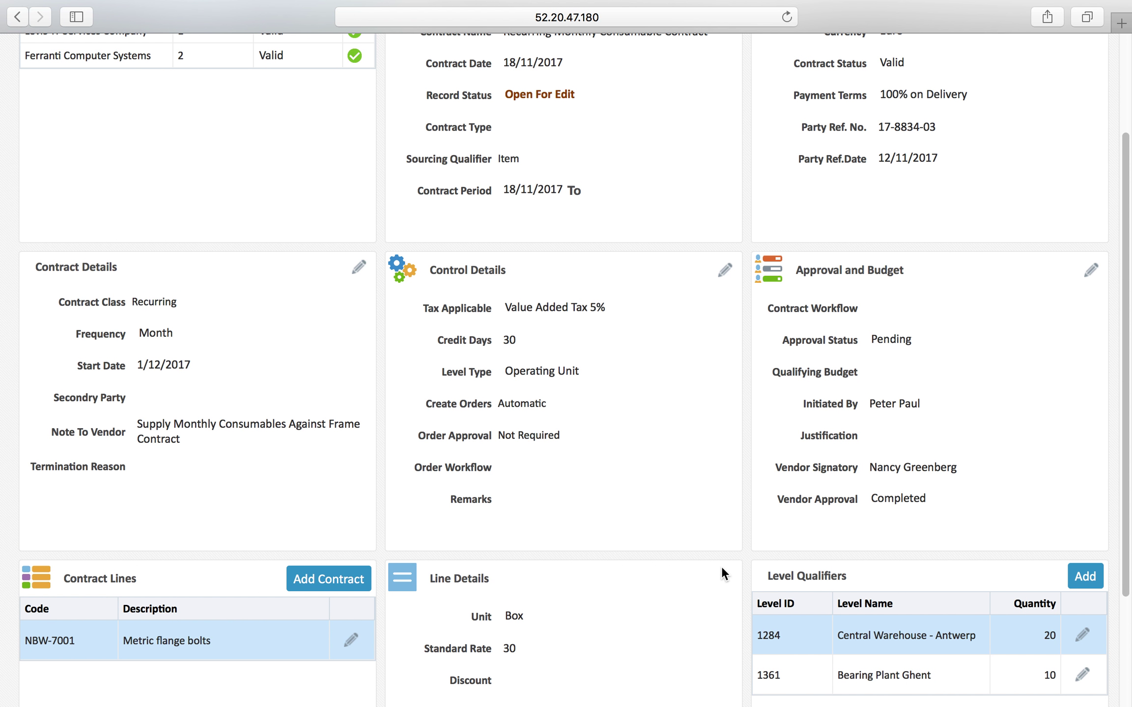
left_click(317, 424)
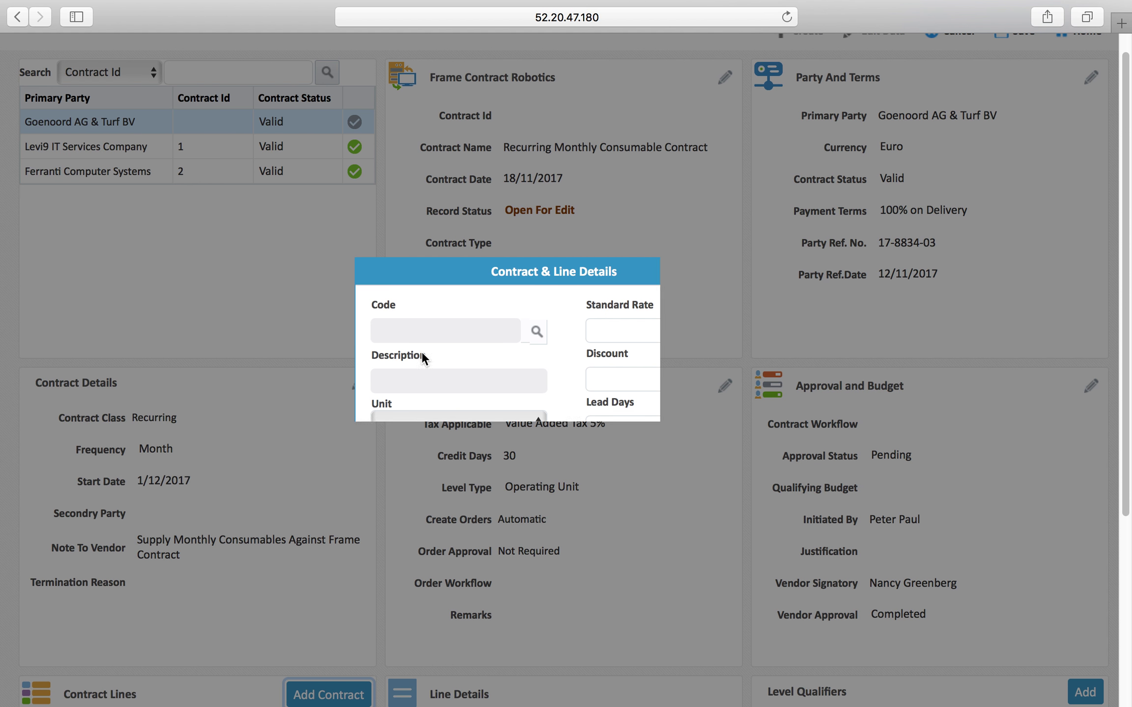
left_click(535, 336)
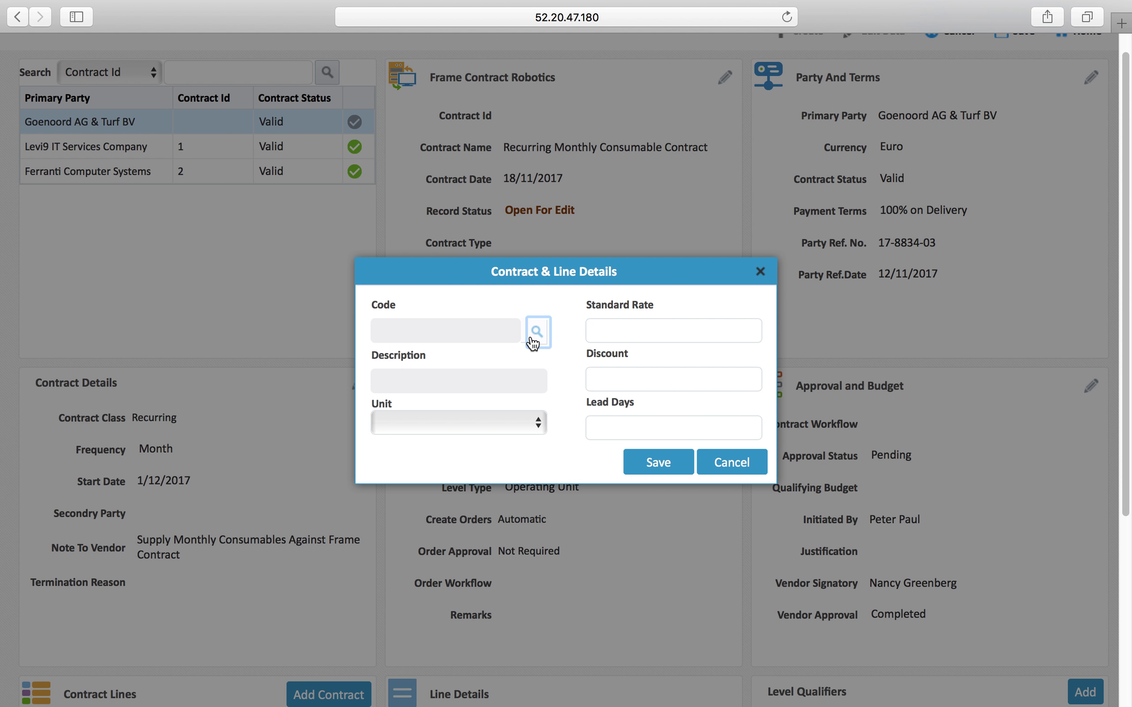
left_click(533, 161)
type("NBW")
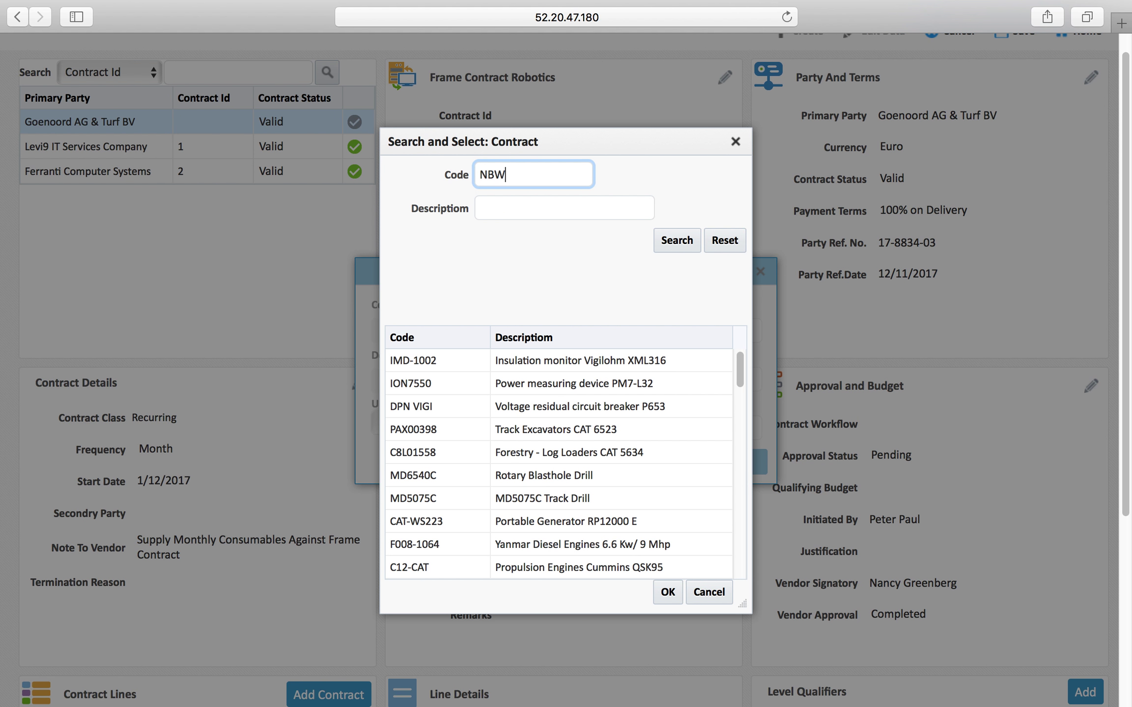
left_click(664, 240)
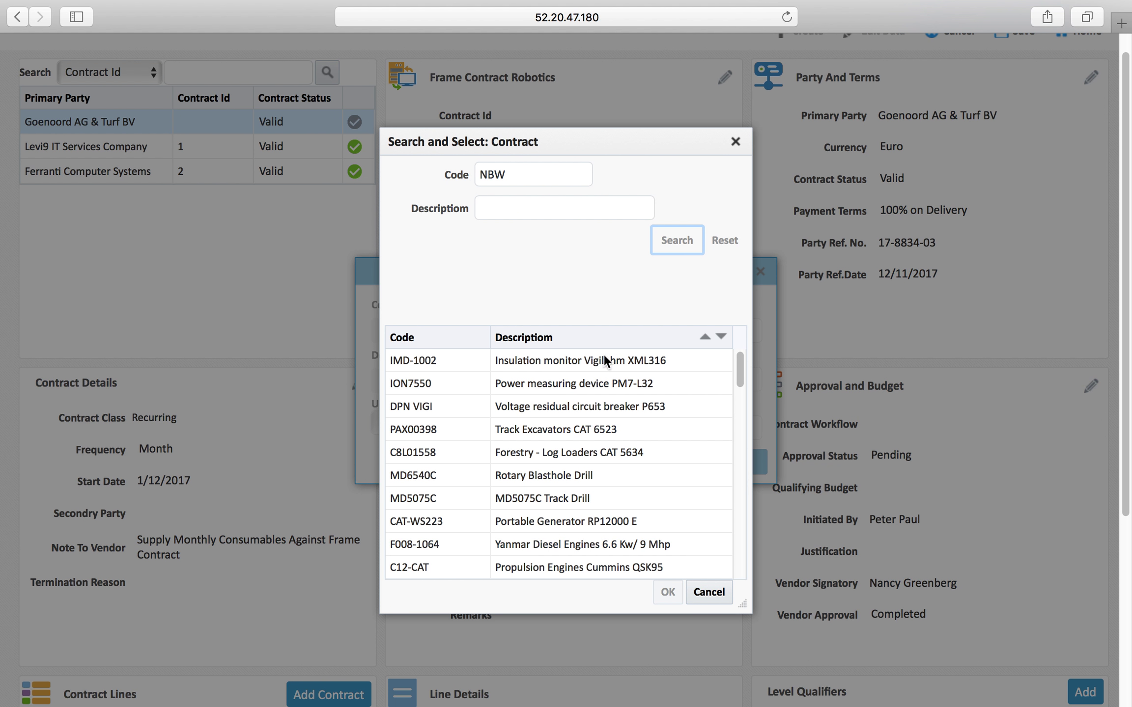
left_click(545, 383)
left_click(668, 592)
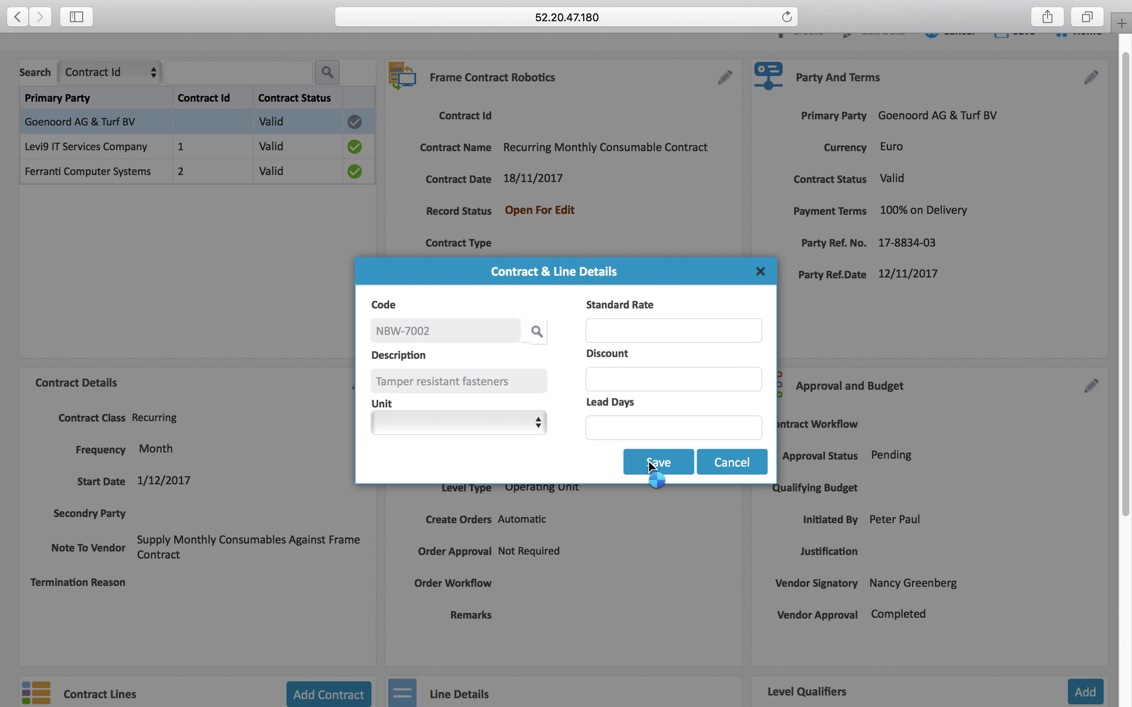
Give the NBW-7002 line standard rate 38, 7 lead days and unit Box, and save it
left_click(634, 331)
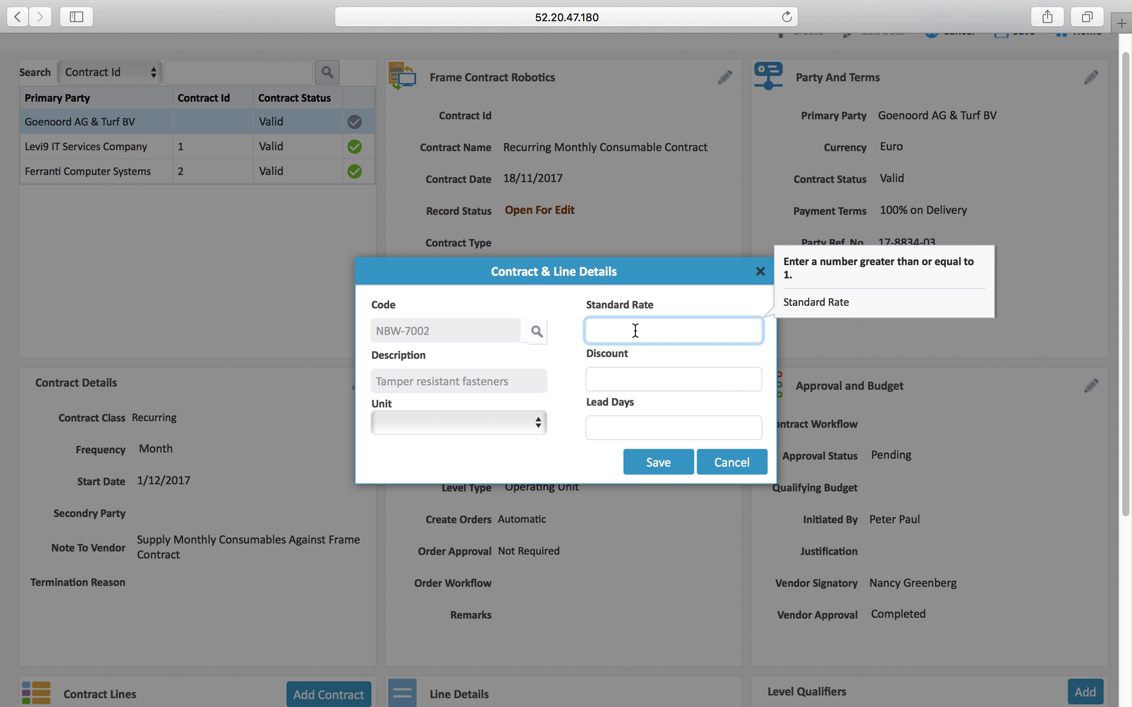
type("38")
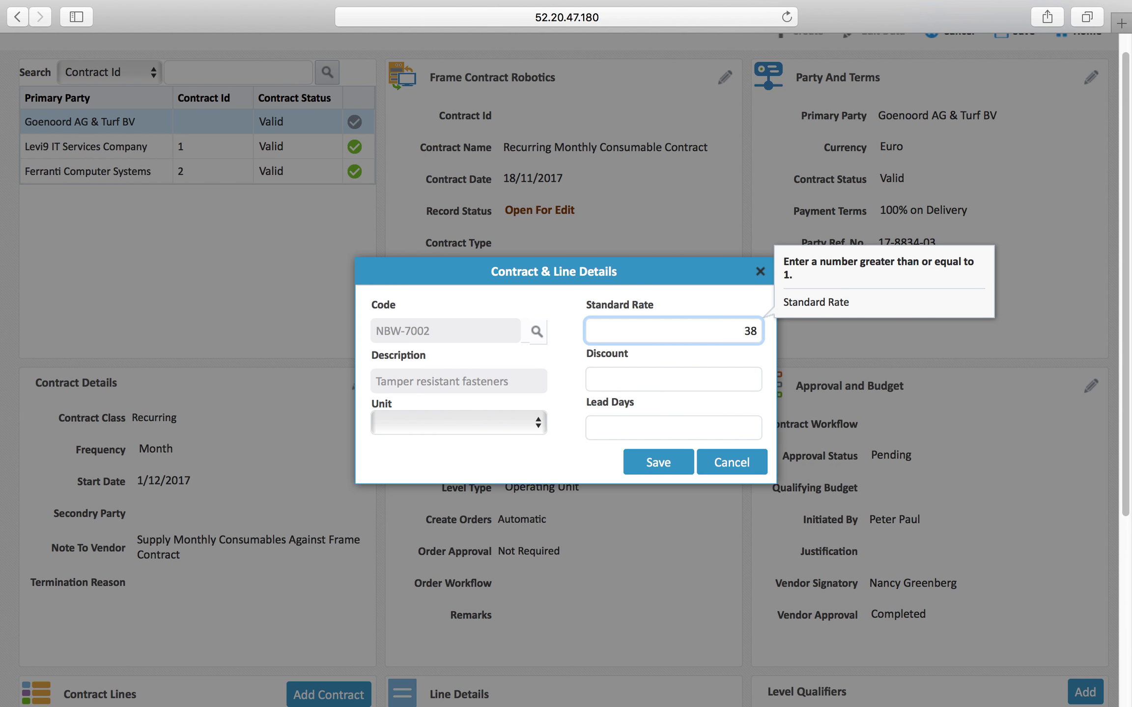
left_click(638, 433)
type("7")
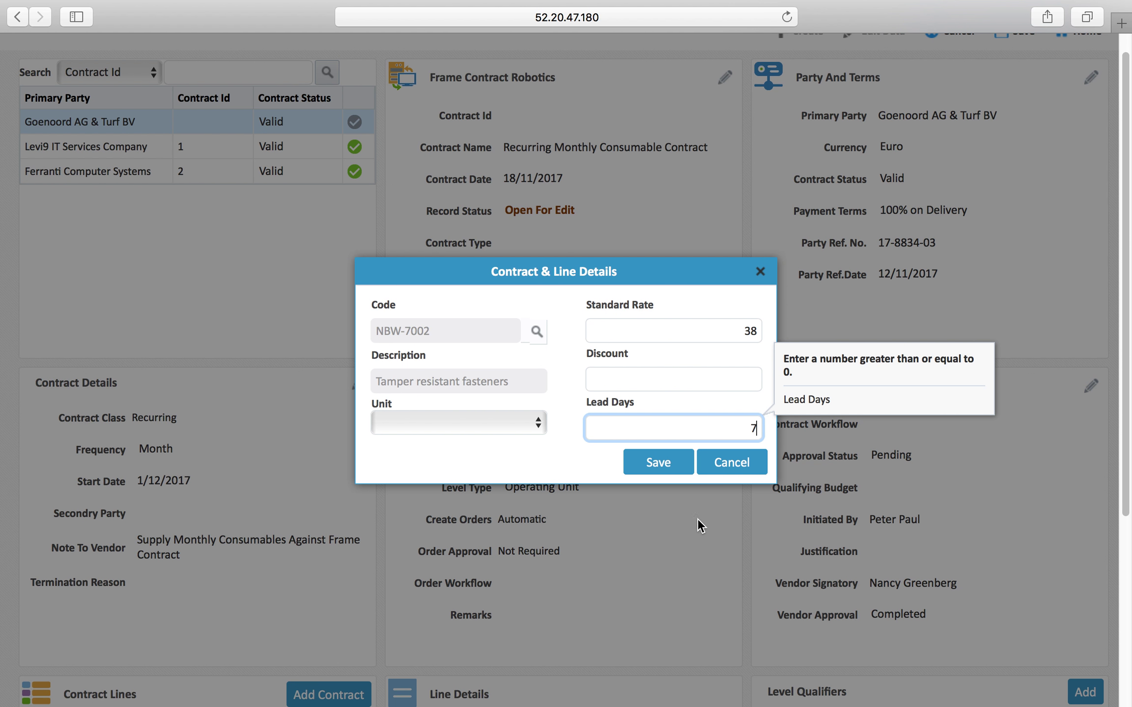
left_click(467, 425)
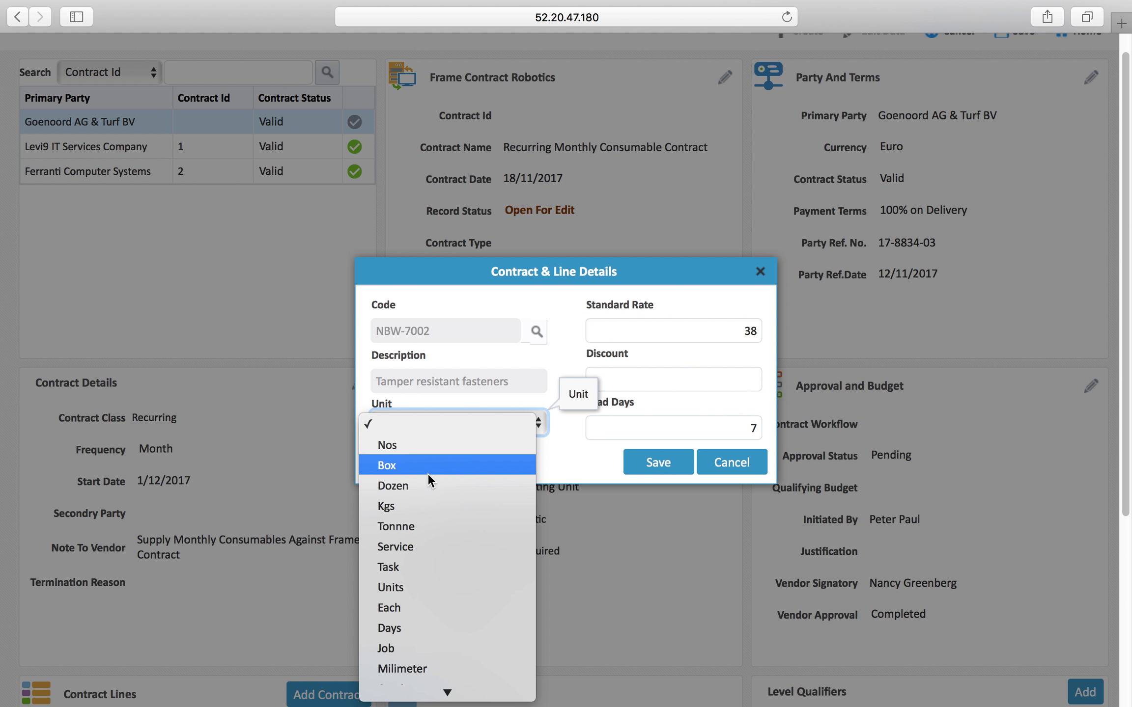
left_click(449, 467)
left_click(671, 462)
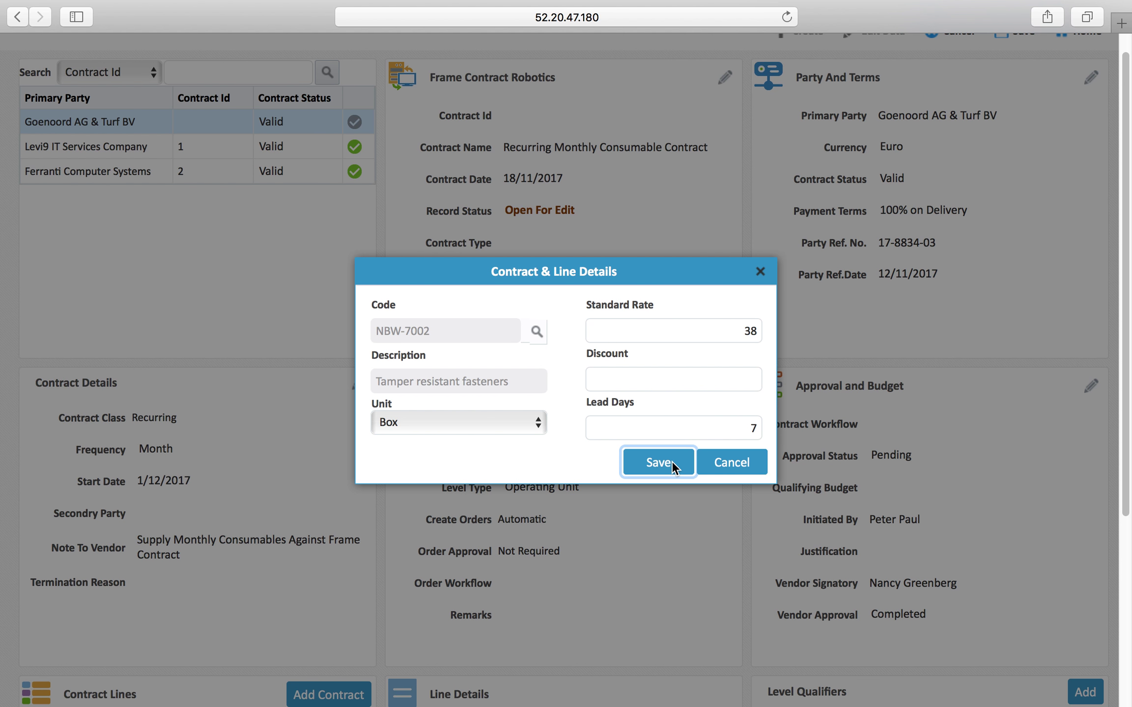
Select the NBW-7002 line and start a new level qualifier for it
scroll(867, 465, "down", 5)
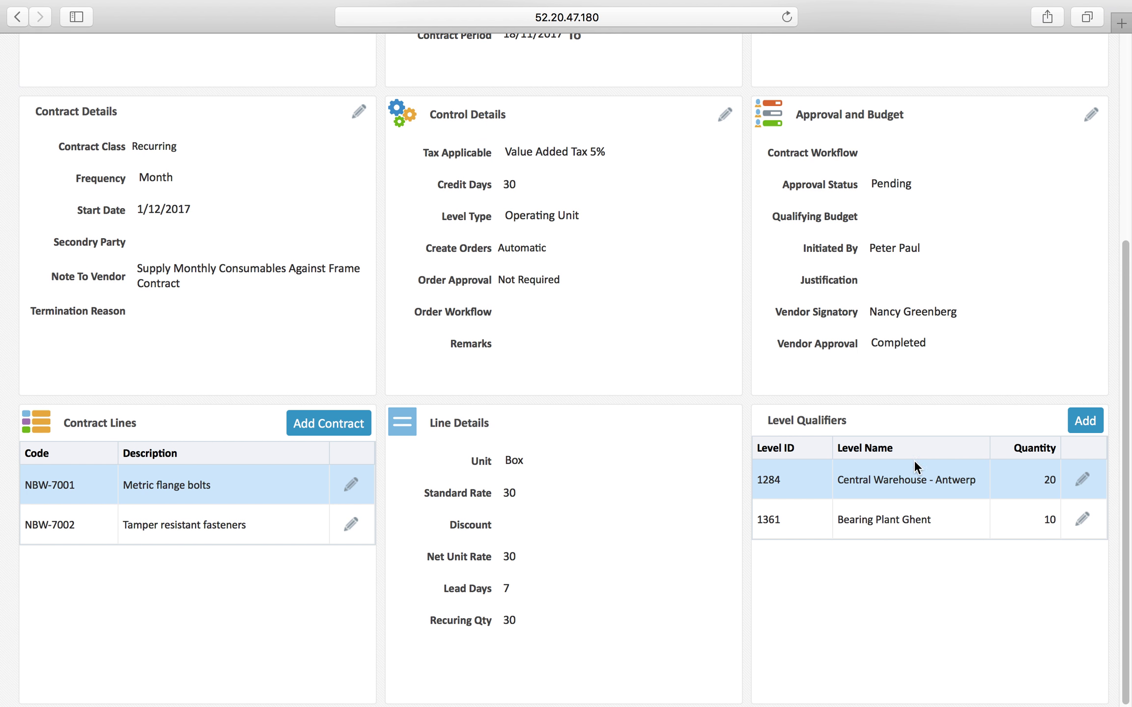
left_click(249, 525)
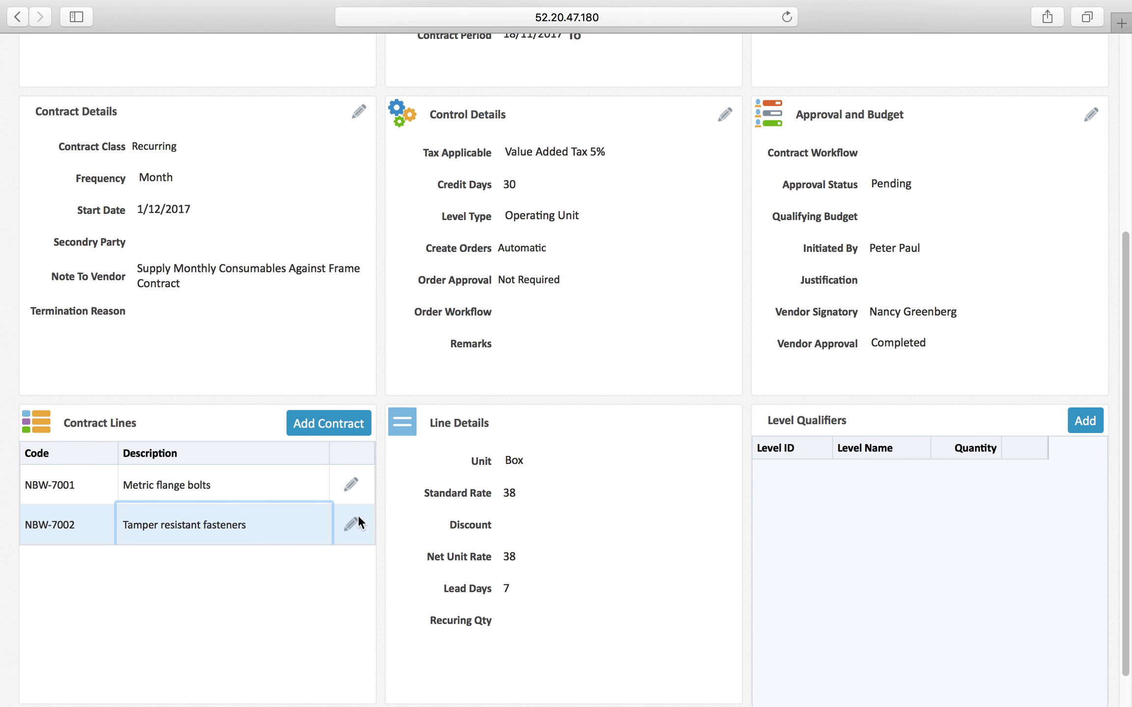
left_click(1070, 425)
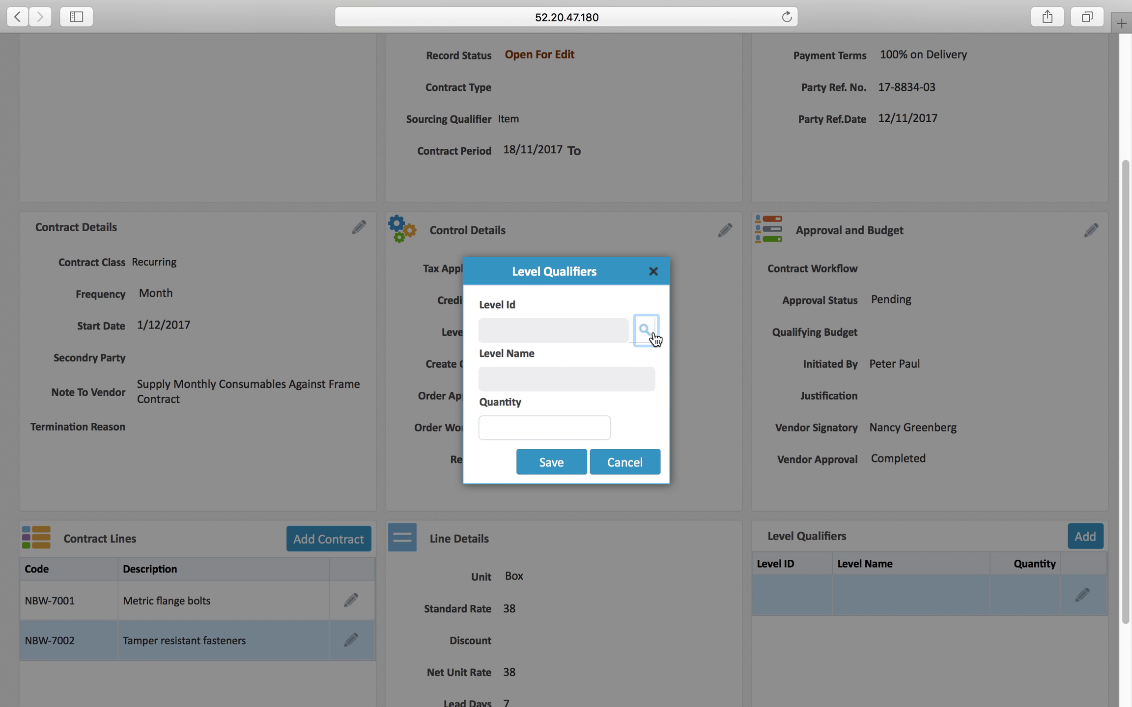
Add a Central Warehouse - Antwerp (1284) level qualifier with quantity 40
left_click(653, 334)
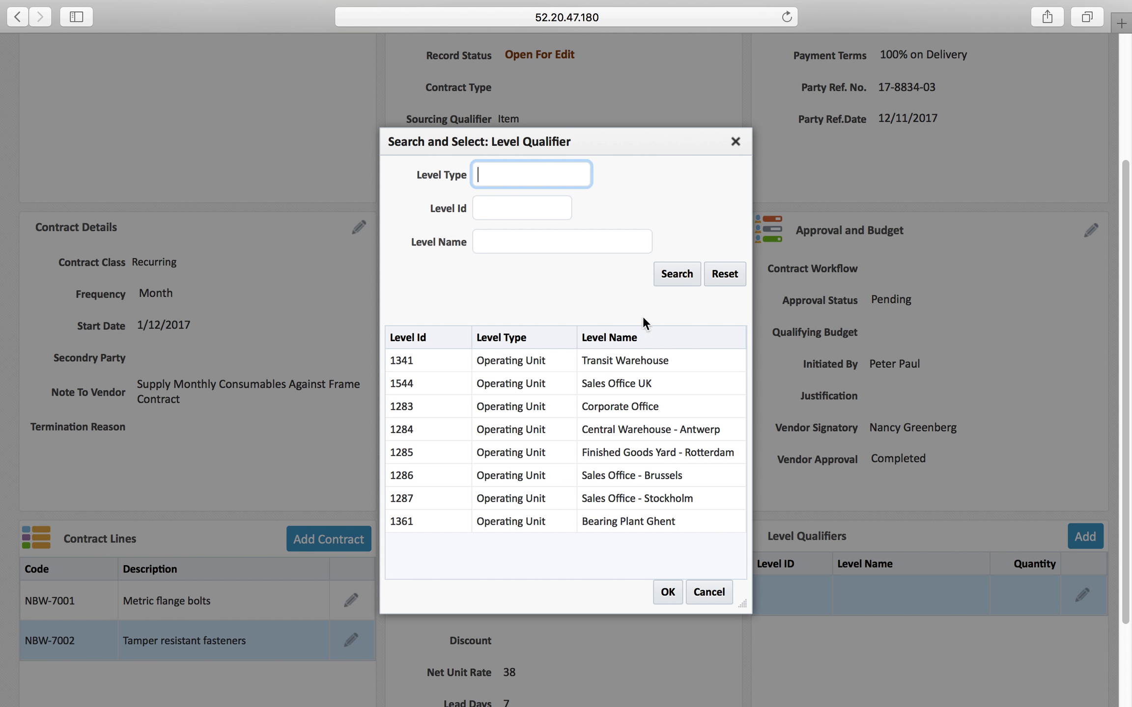
double_click(651, 429)
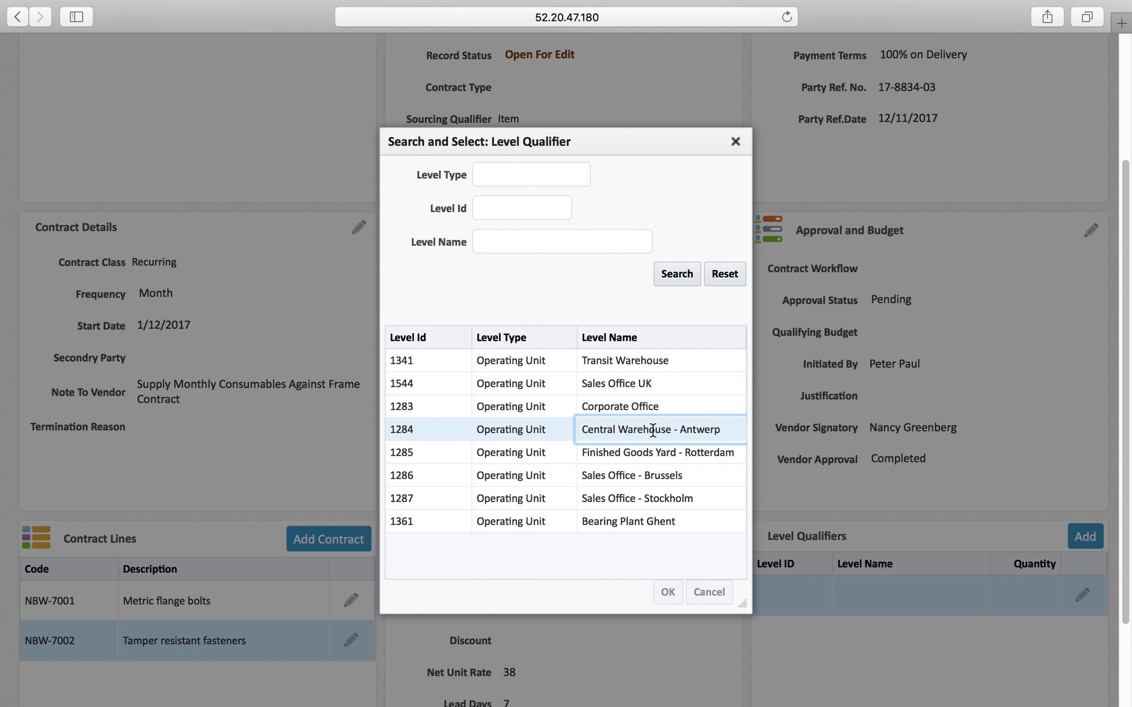
left_click(598, 425)
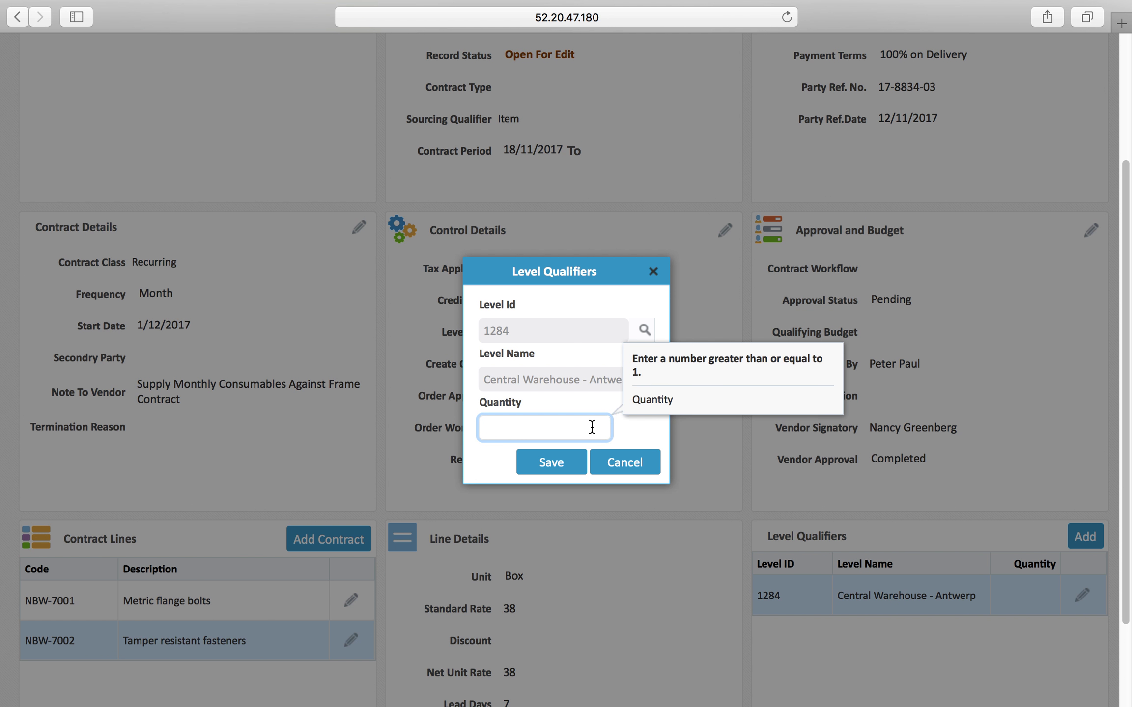
type("40")
left_click(552, 462)
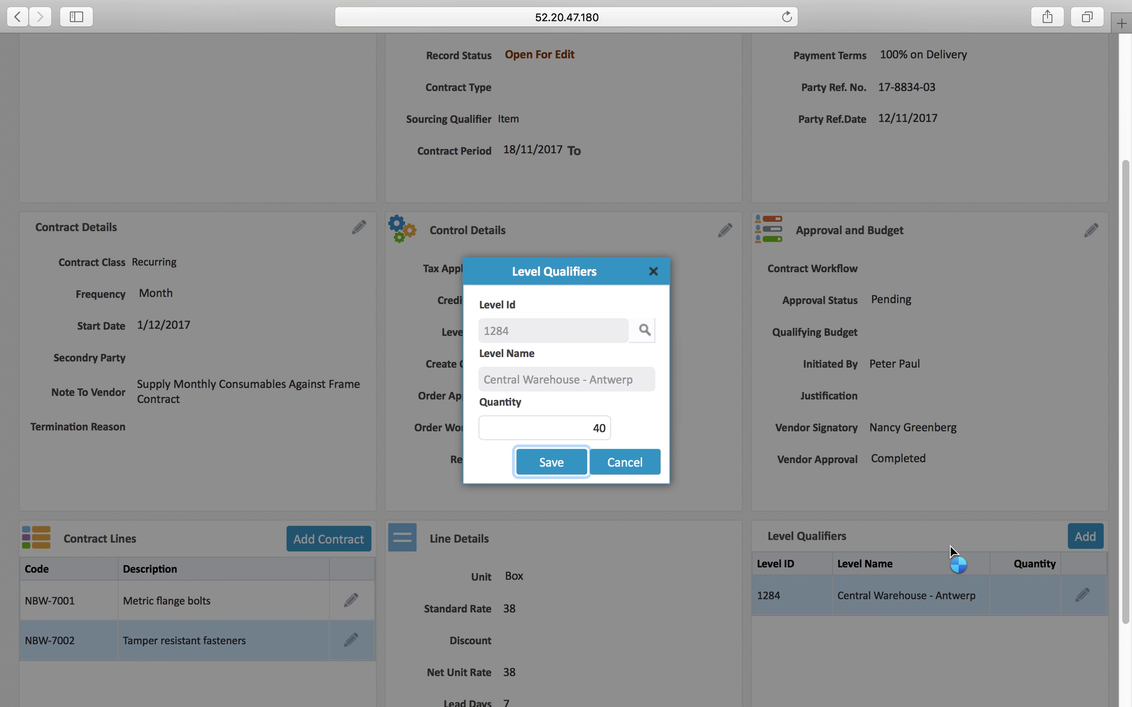
scroll(949, 542, "down", 10)
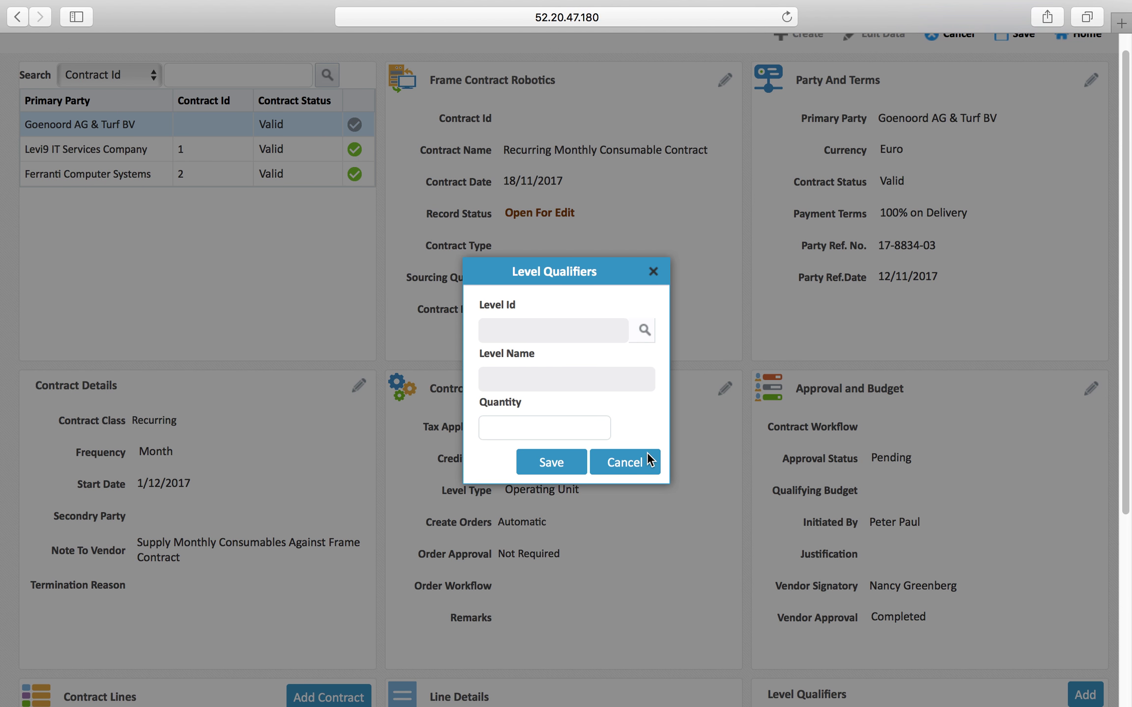
Add a Bearing Plant Ghent (1361) level qualifier with quantity 32
left_click(645, 338)
double_click(638, 523)
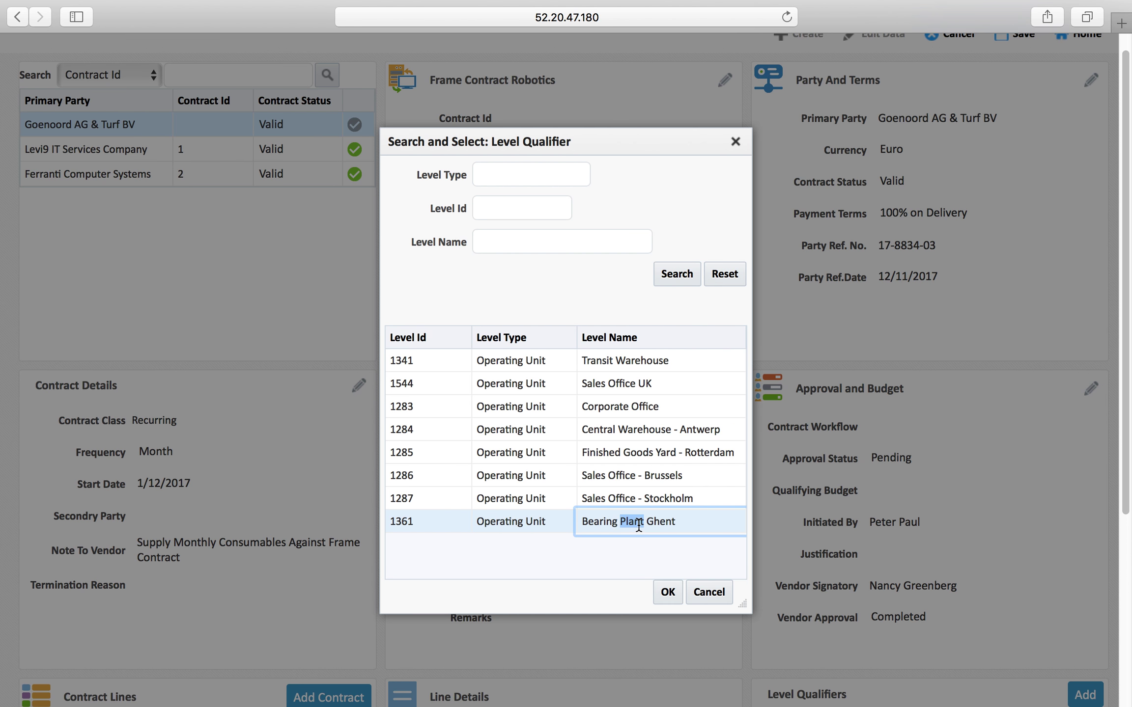
left_click(575, 422)
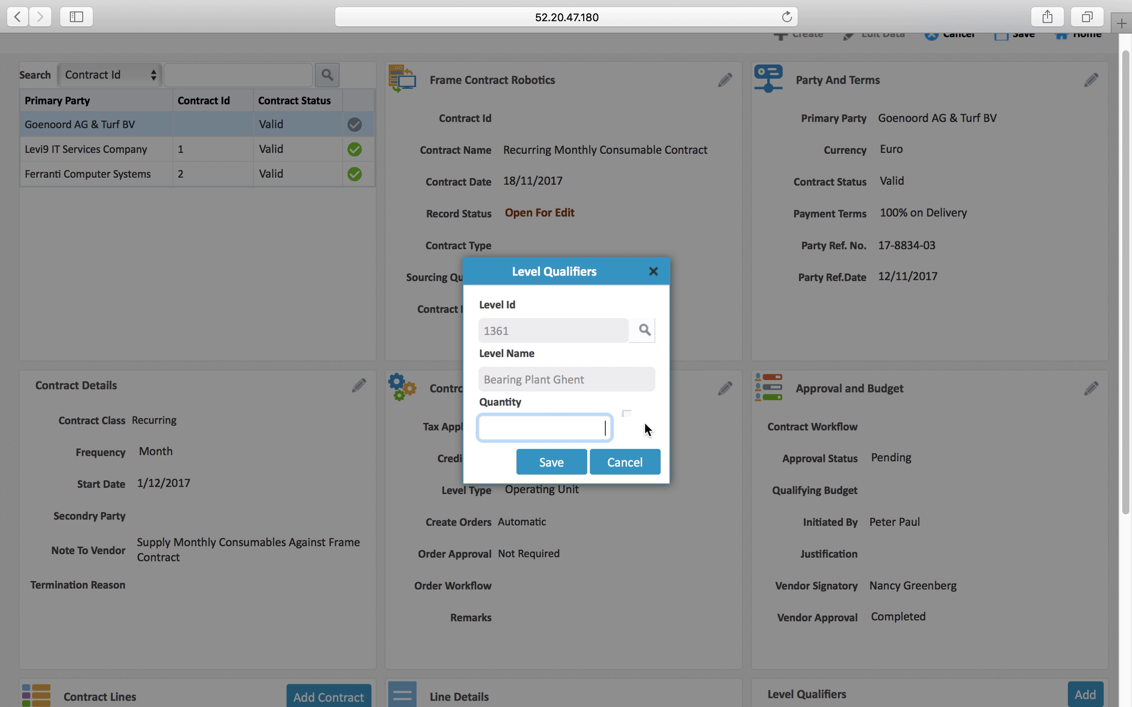
key("Return")
type("32")
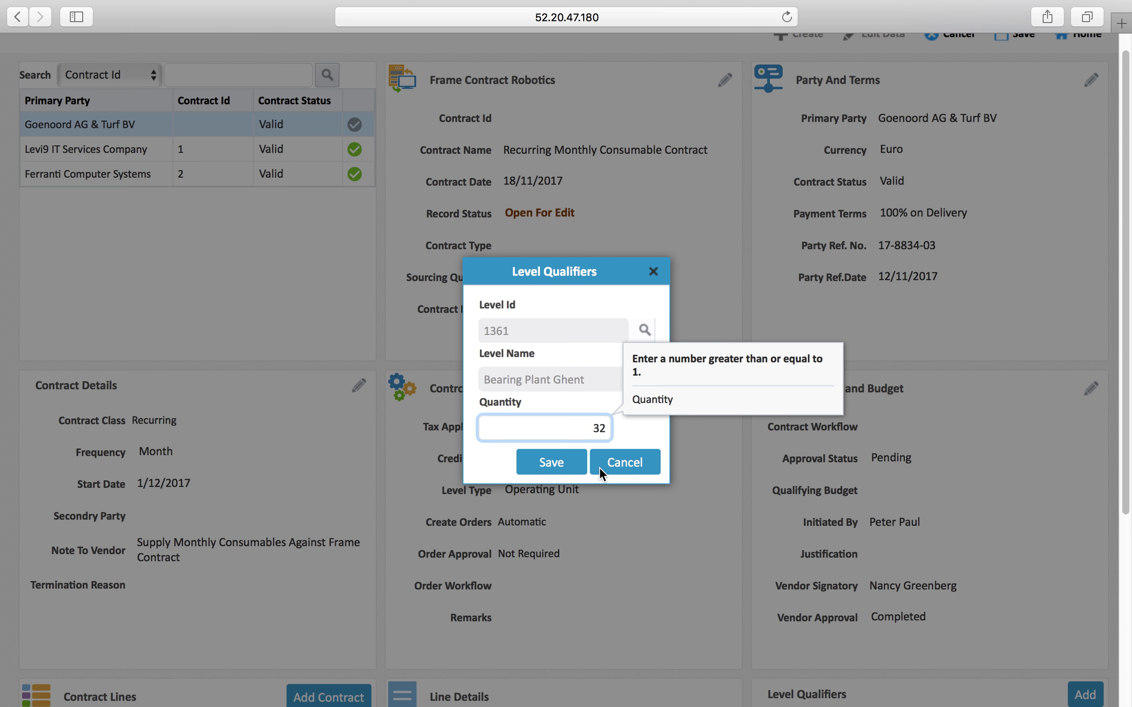
left_click(550, 462)
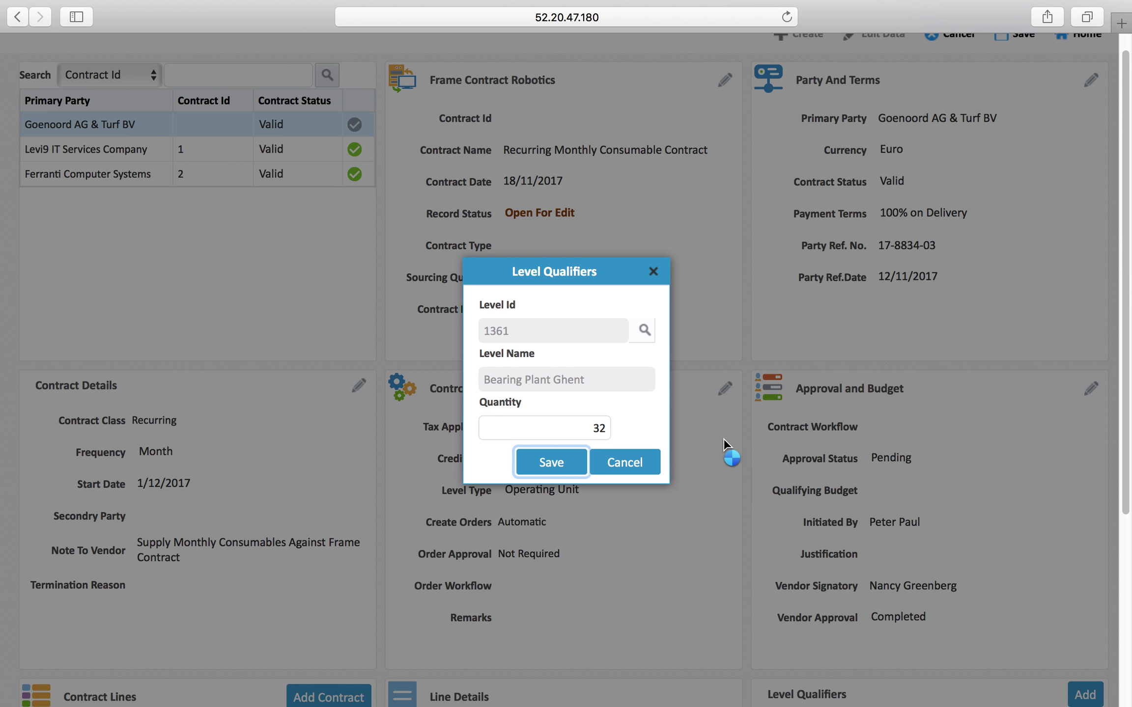
scroll(737, 448, "down", 6)
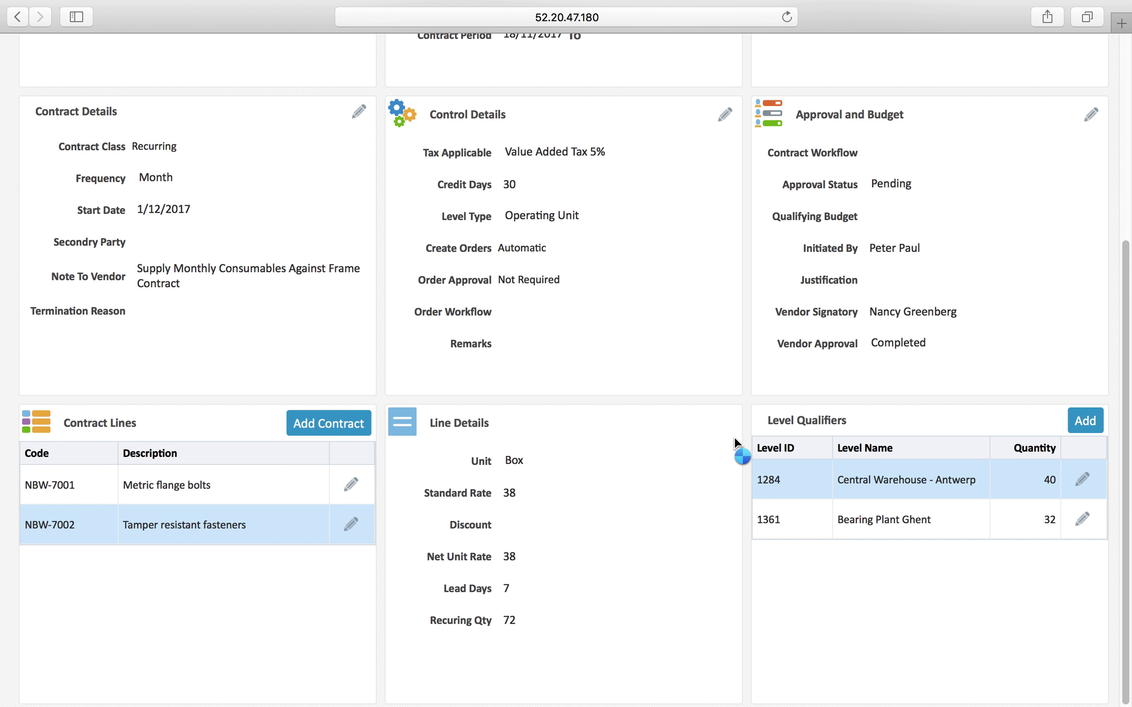
Start a third contract line with item NBW-7003 Thread locker & Anti-seize, found by searching NBW
left_click(327, 425)
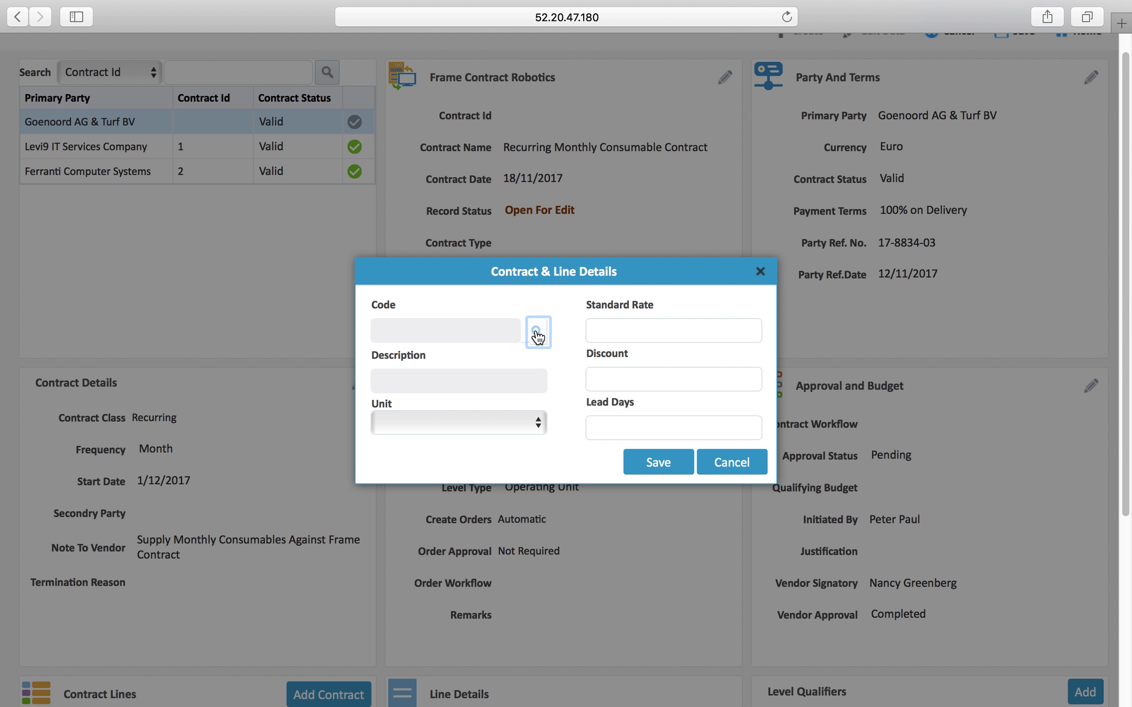
left_click(538, 336)
type("NBW")
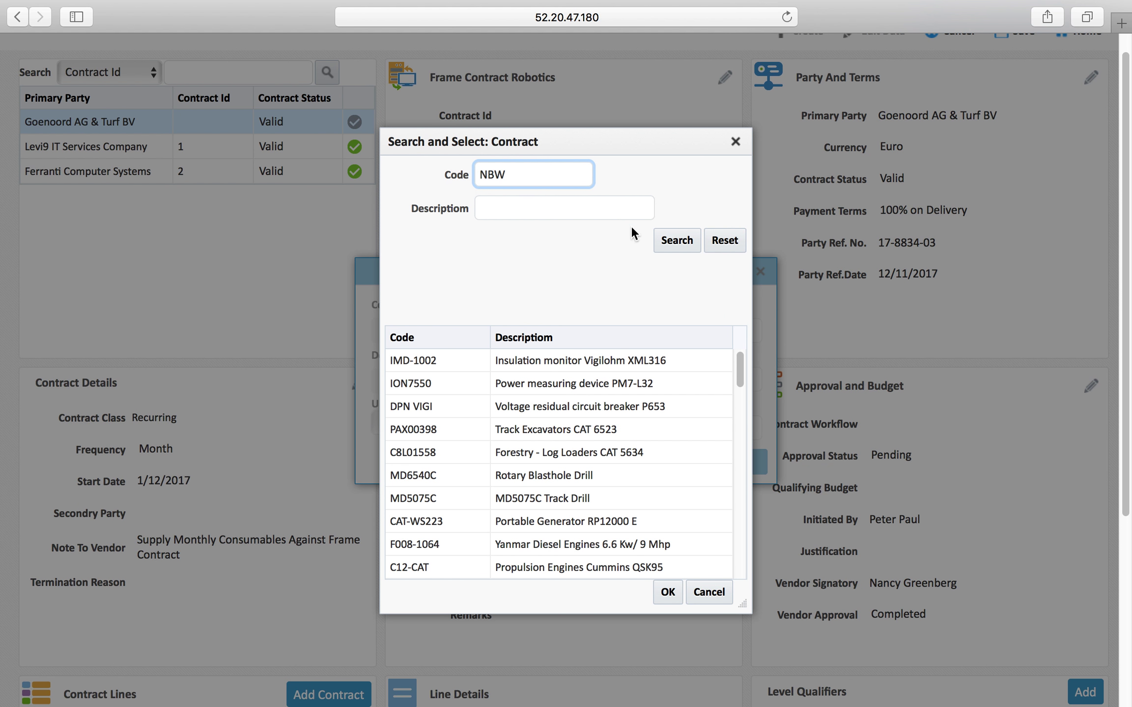
left_click(663, 244)
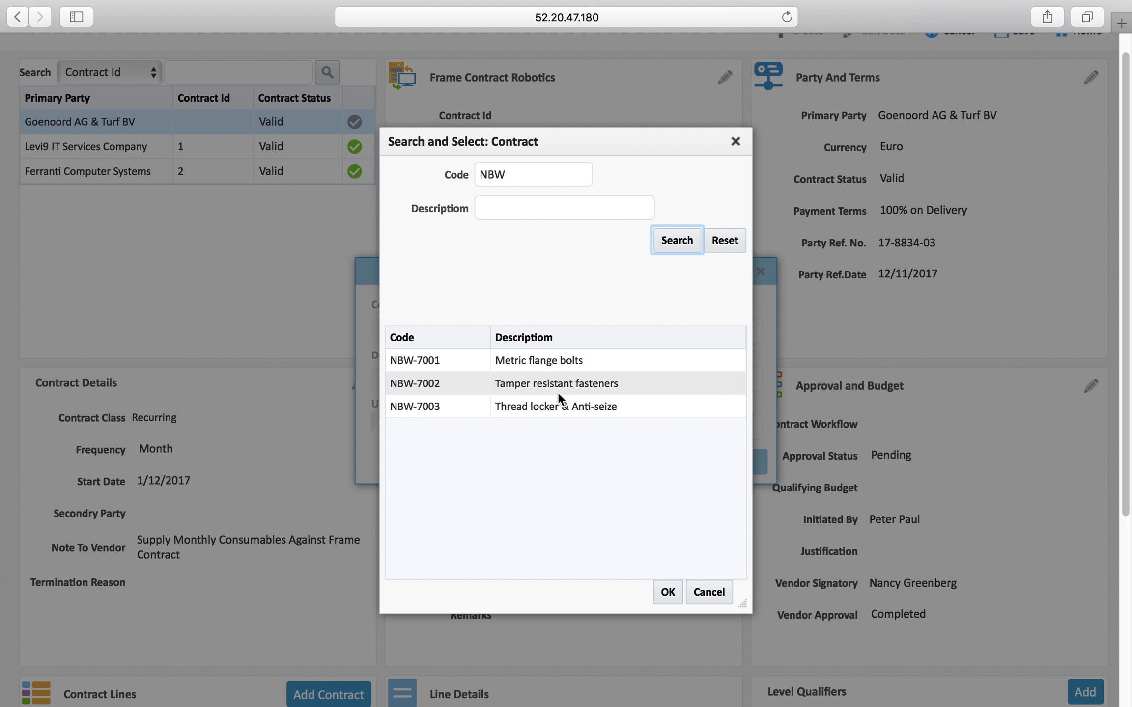
double_click(546, 407)
left_click(667, 592)
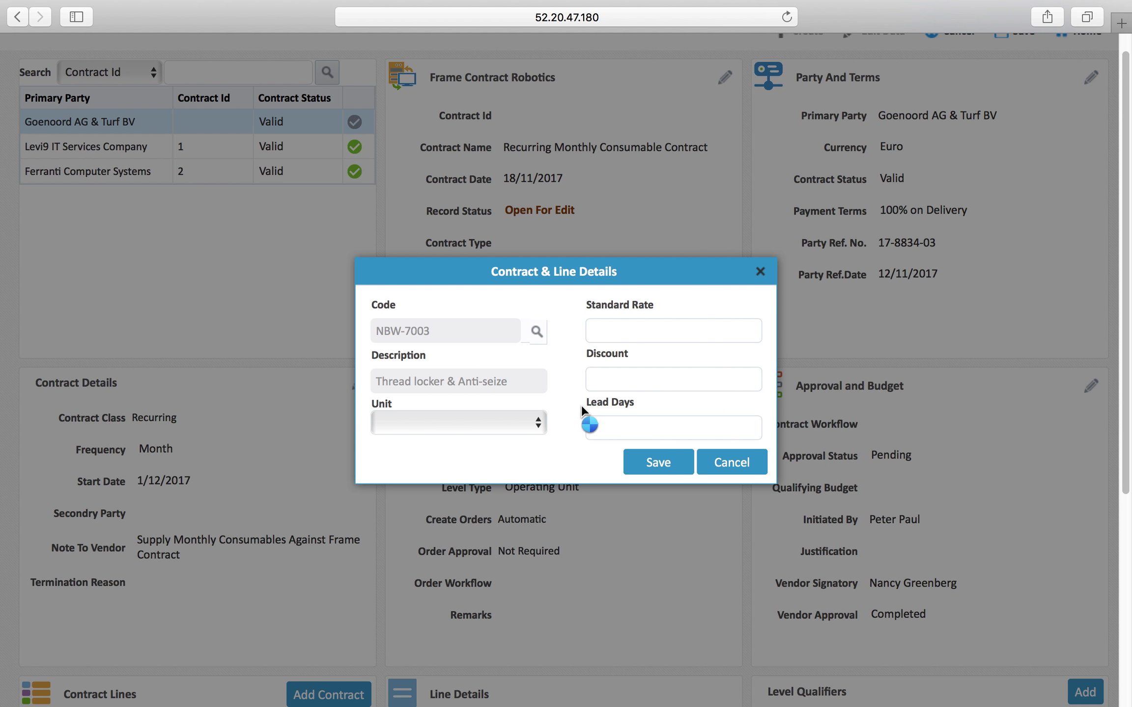
Give the NBW-7003 line unit Box, standard rate 22 and 7 lead days, and save it
left_click(480, 430)
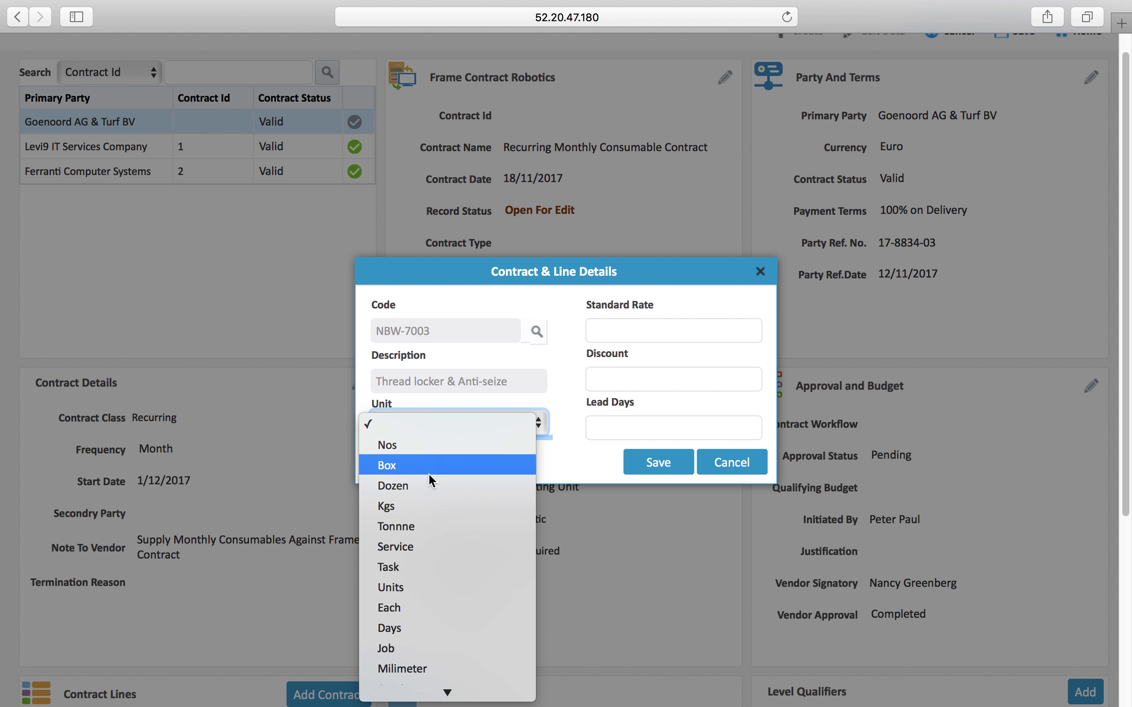
left_click(423, 470)
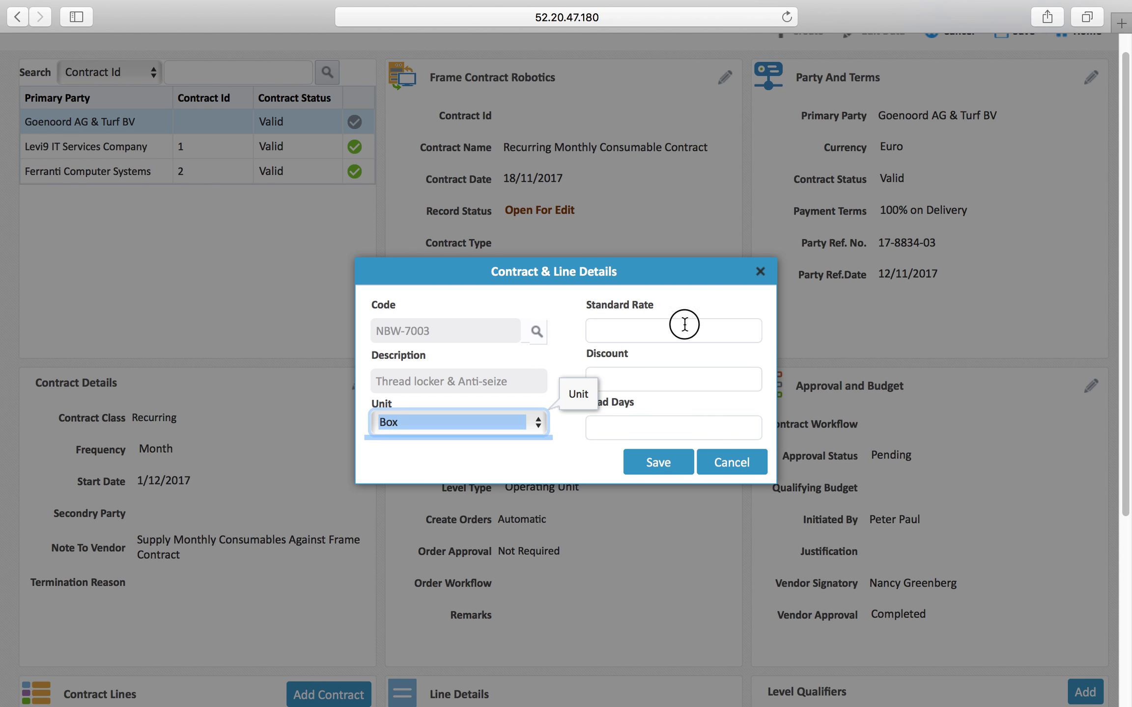
left_click(755, 329)
type("22")
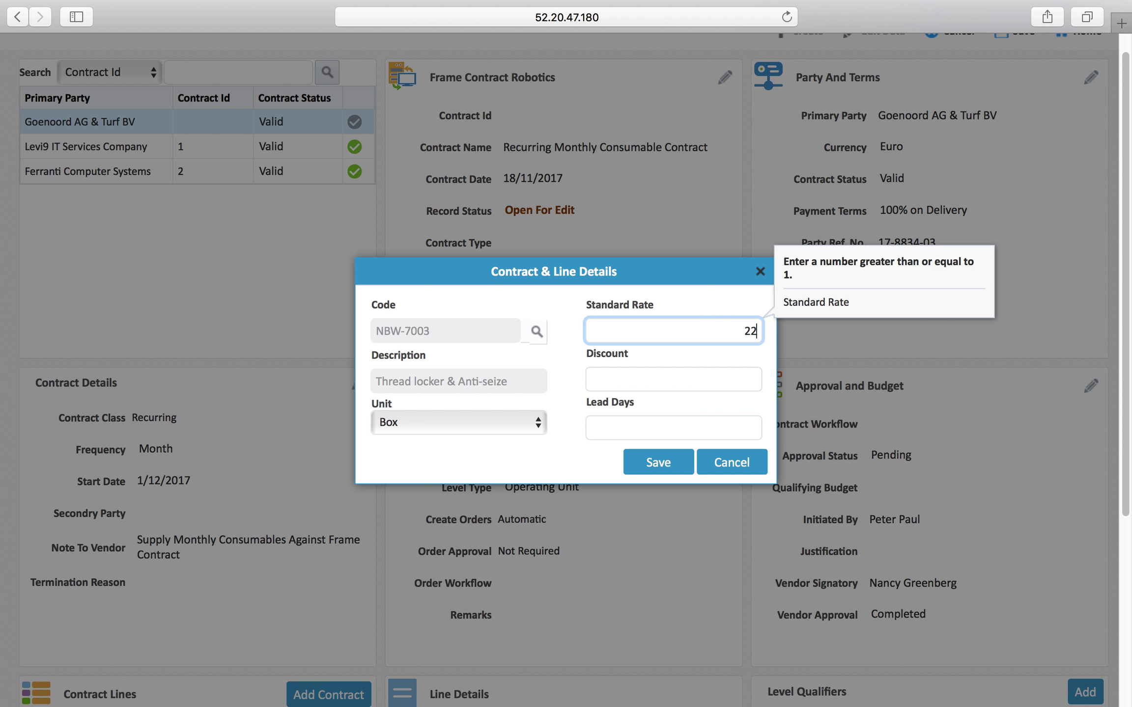
left_click(696, 436)
type("7")
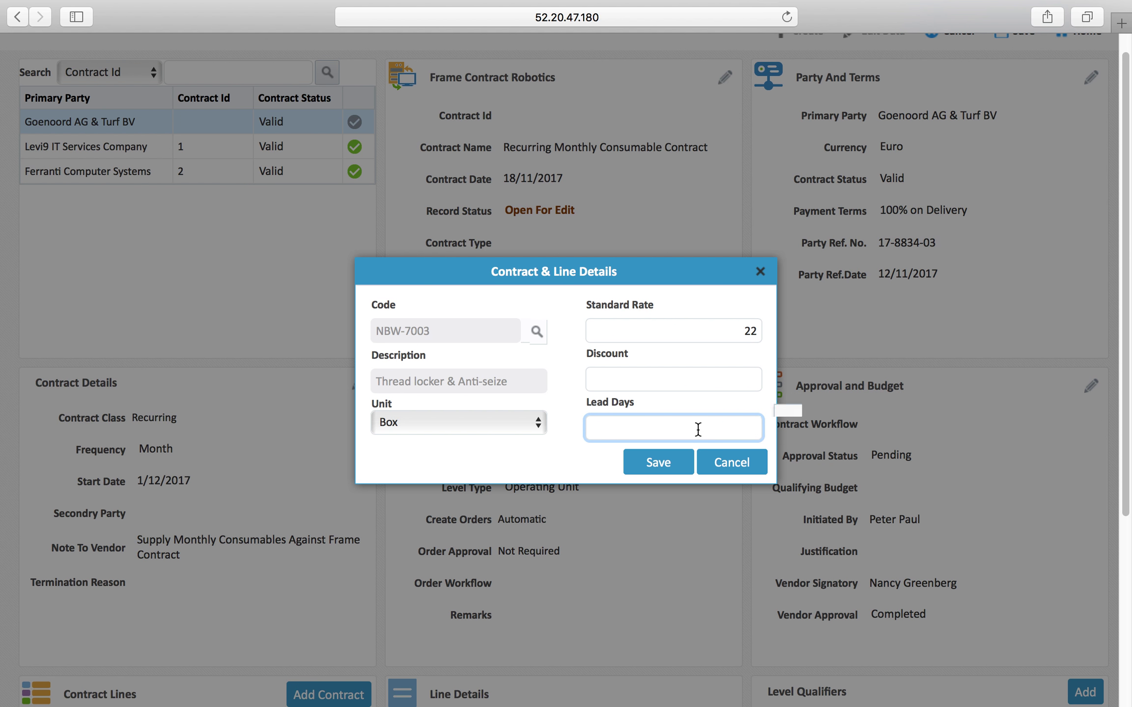
left_click(672, 465)
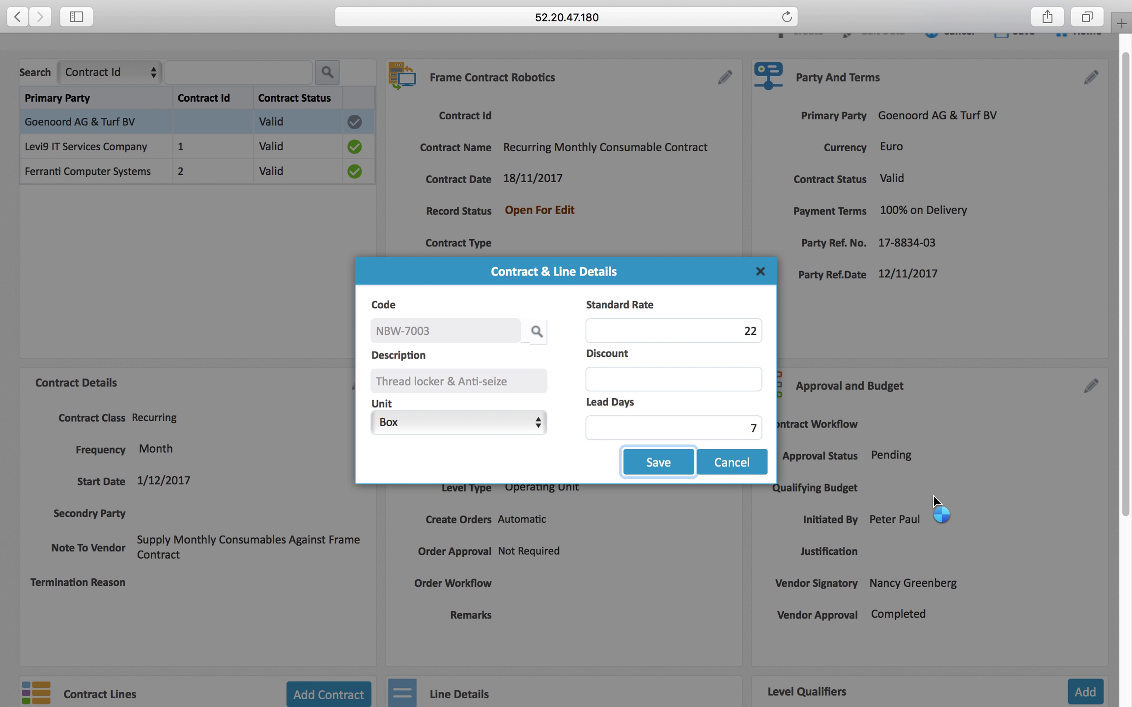
Select the NBW-7003 line and add a Central Warehouse - Antwerp qualifier with quantity 24
scroll(945, 483, "down", 5)
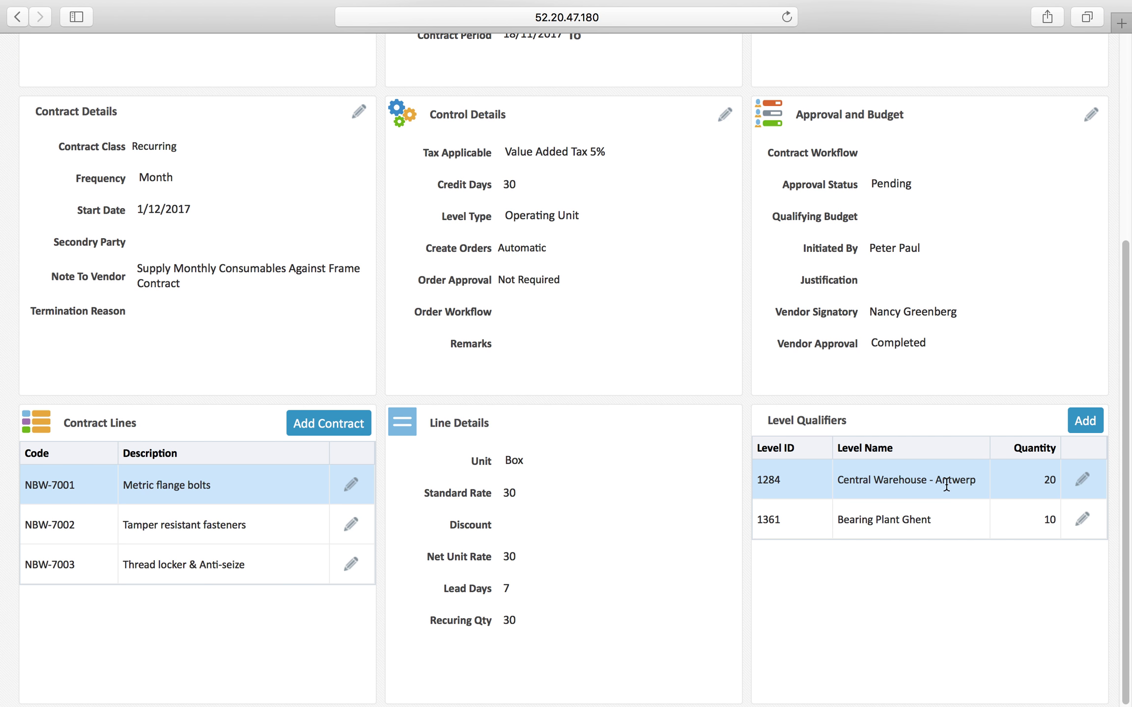
left_click(273, 570)
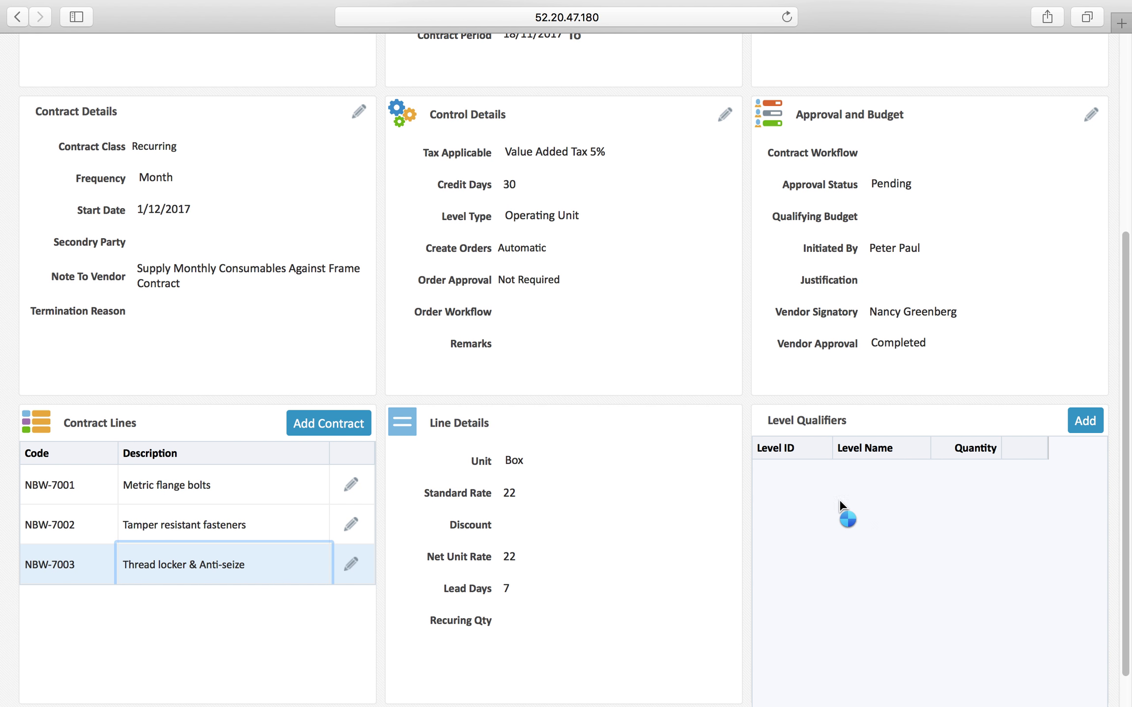
left_click(1090, 423)
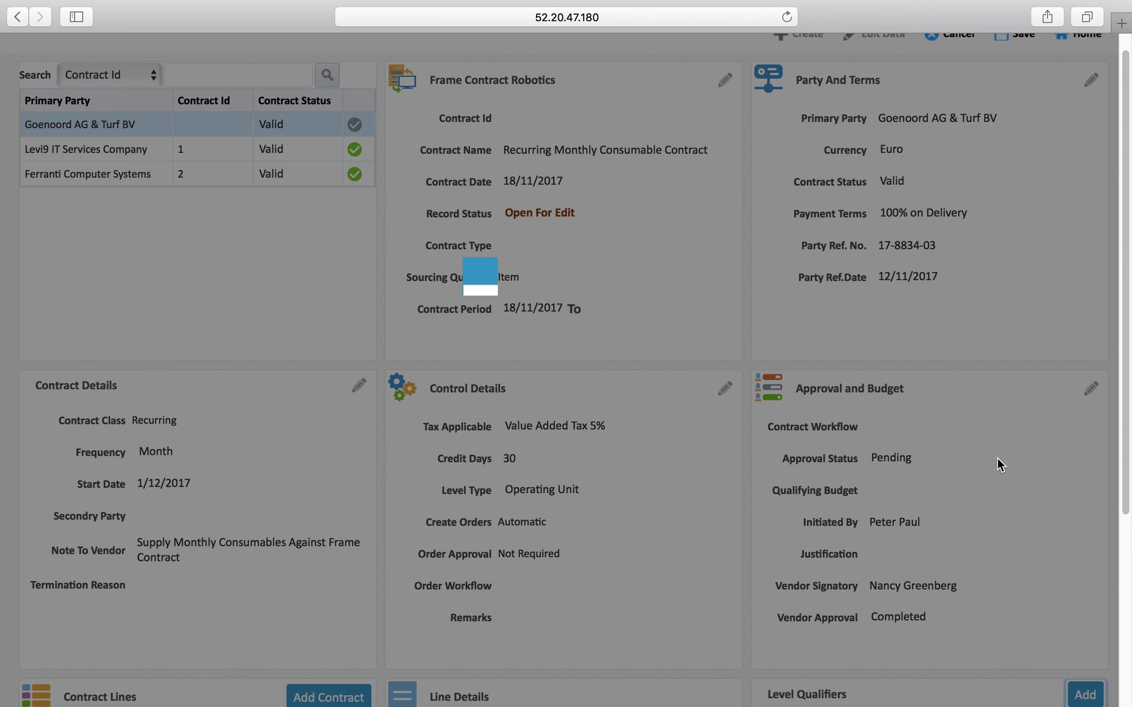
left_click(643, 333)
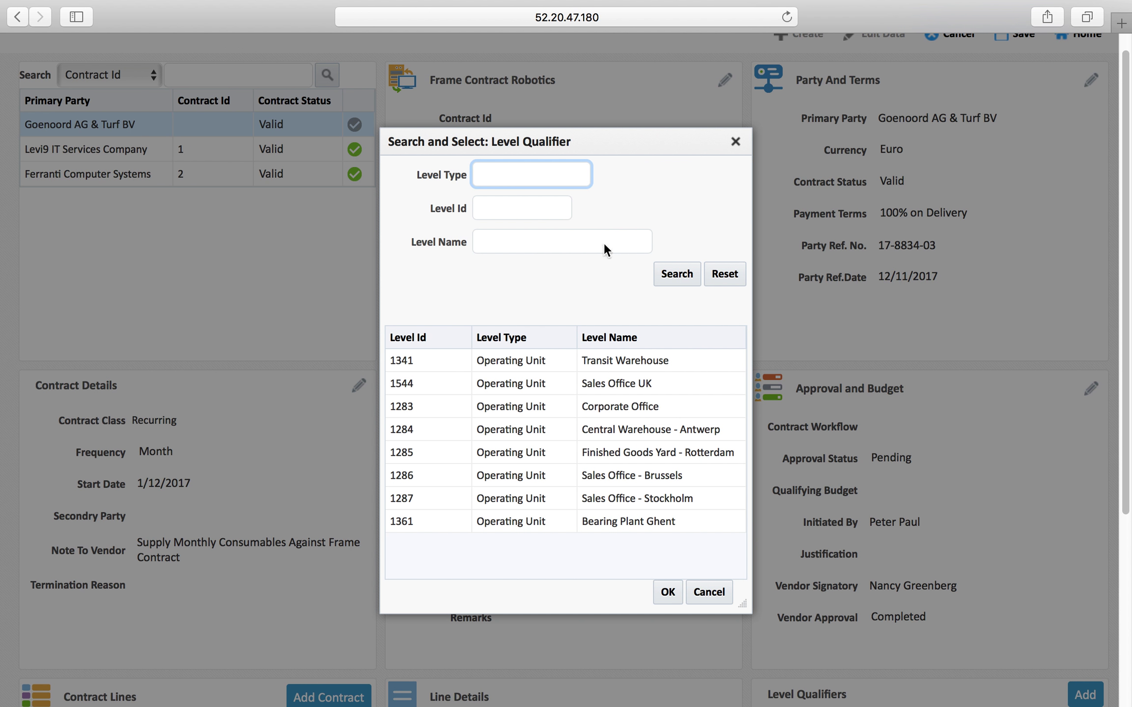
left_click(659, 430)
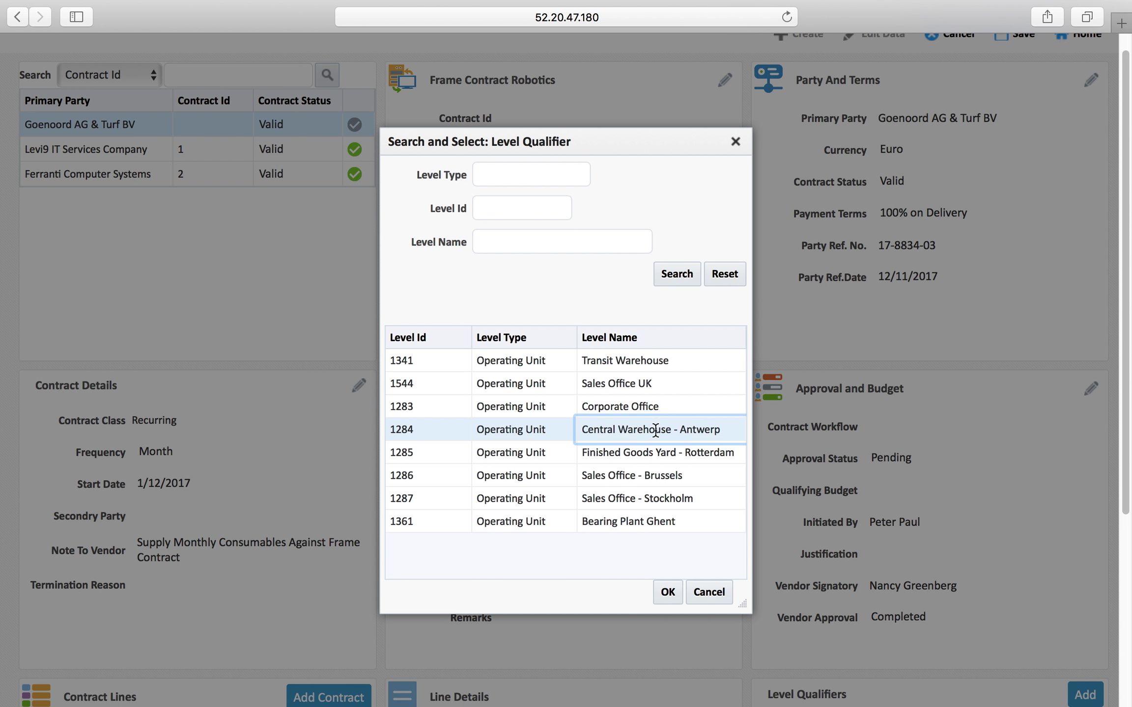
left_click(668, 592)
left_click(595, 426)
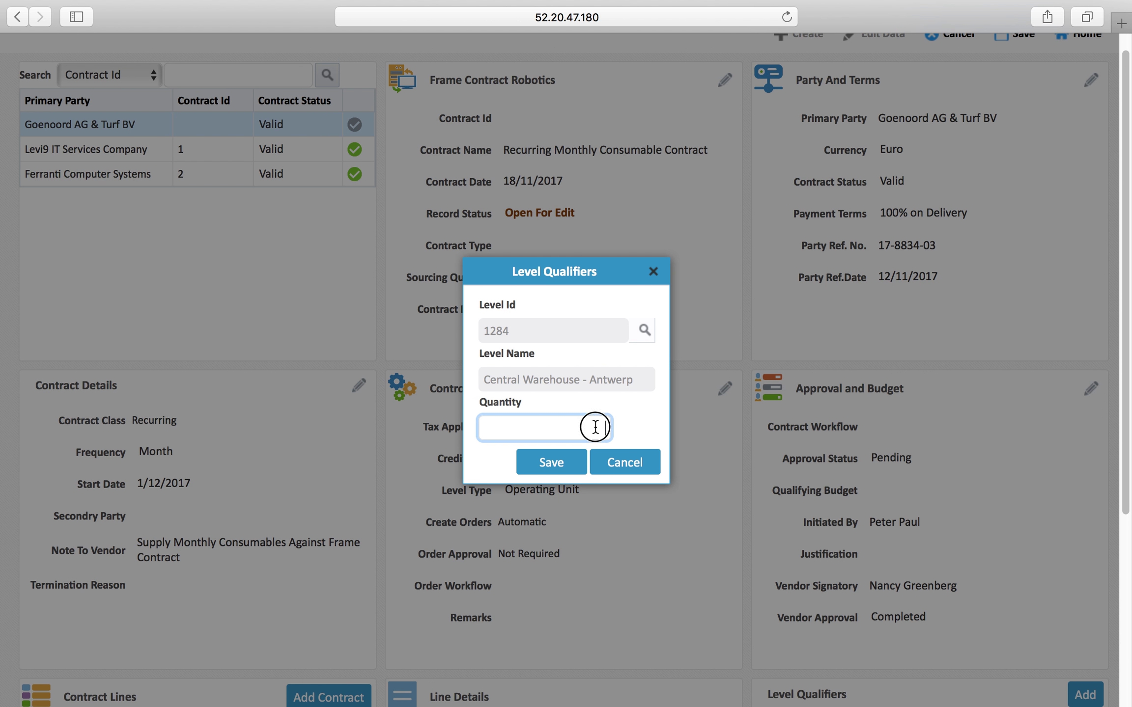
type("24")
left_click(575, 466)
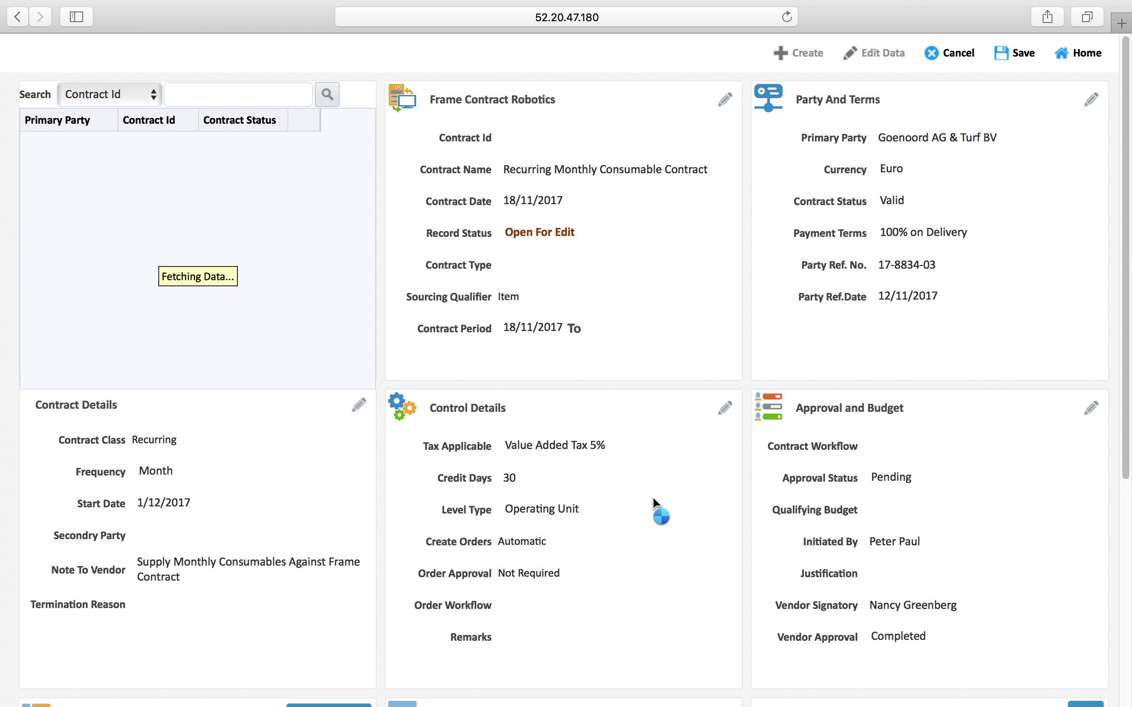
scroll(993, 520, "down", 6)
Add a Bearing Plant Ghent level qualifier with quantity 16
left_click(1085, 421)
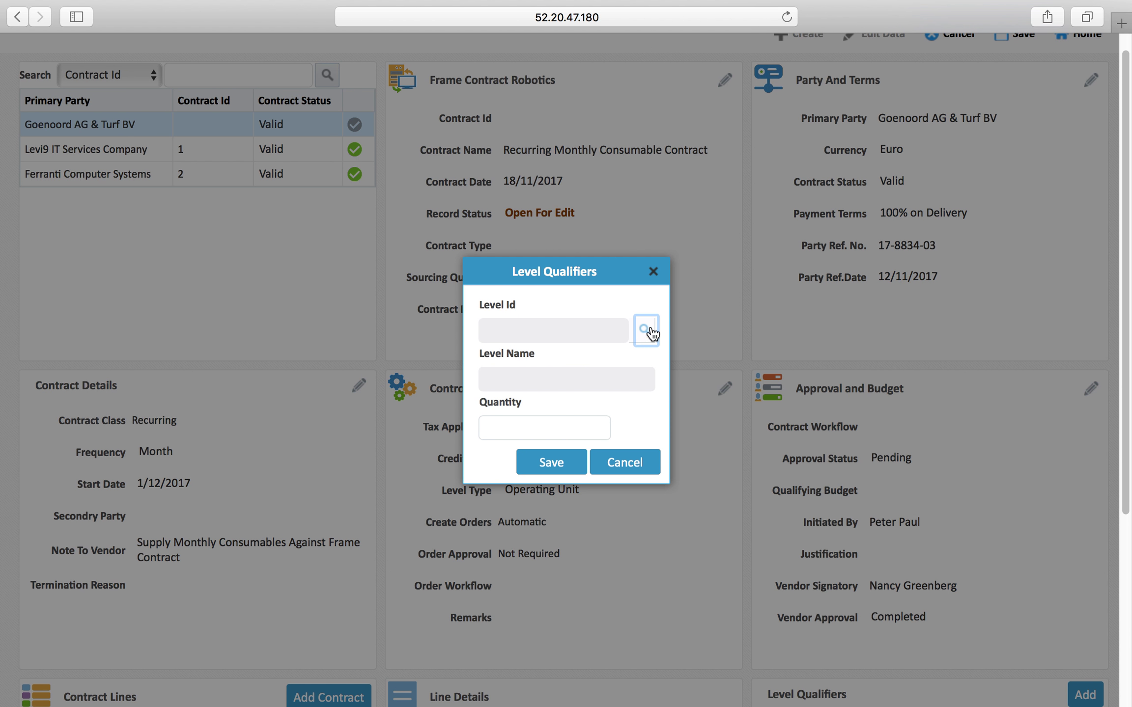
left_click(646, 330)
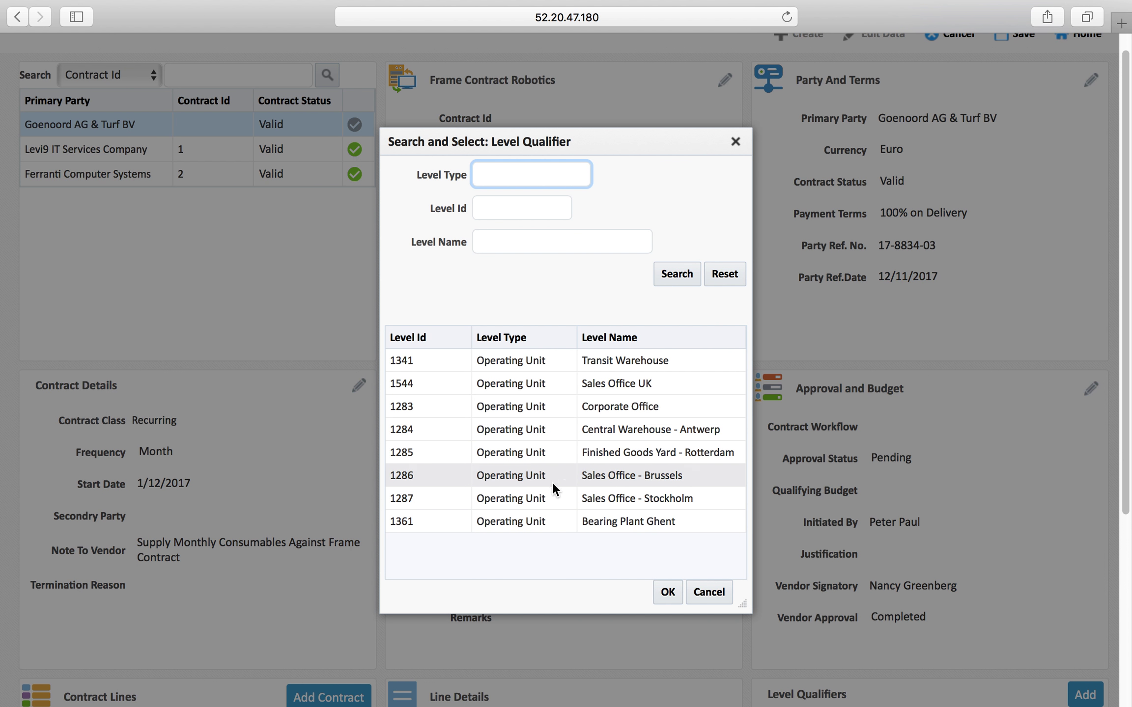
left_click(544, 521)
left_click(561, 429)
type("16")
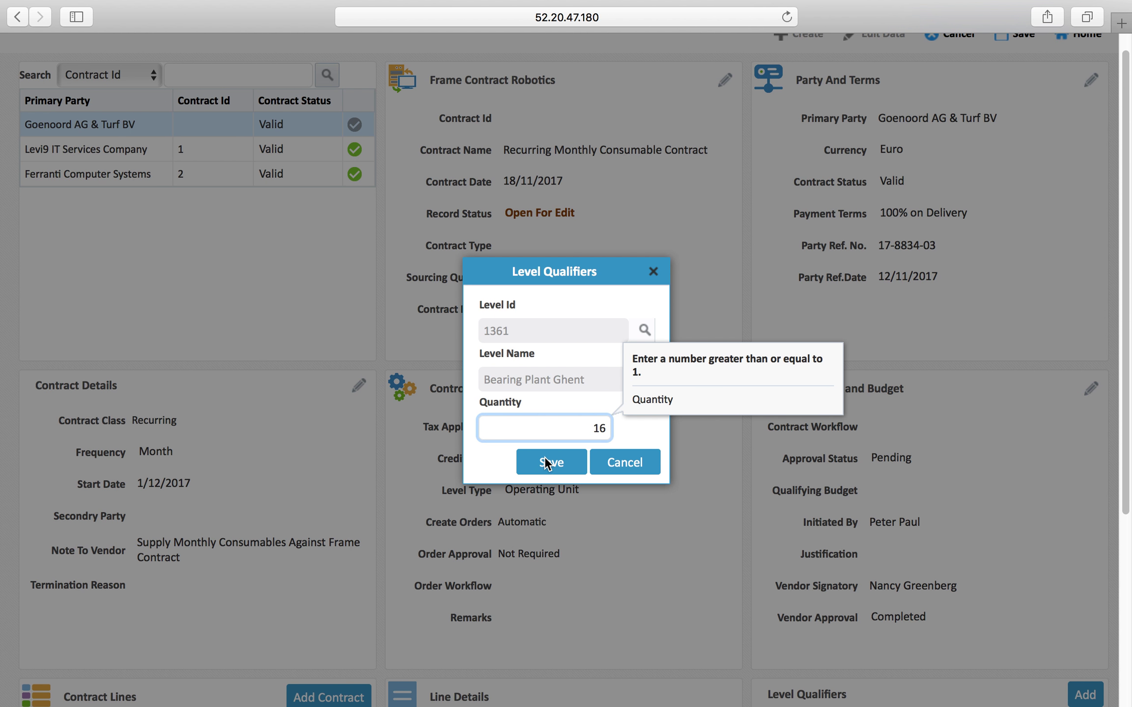
left_click(546, 462)
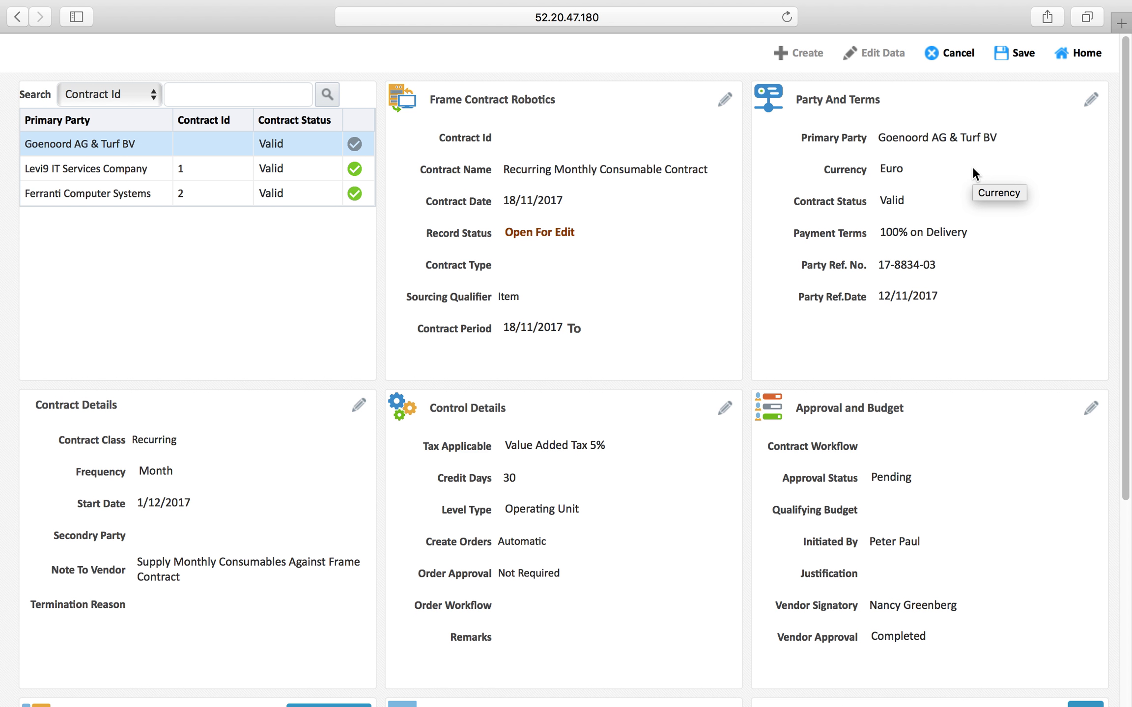
Save the frame contract and reopen it in edit mode, with status still Open For Edit
left_click(1012, 53)
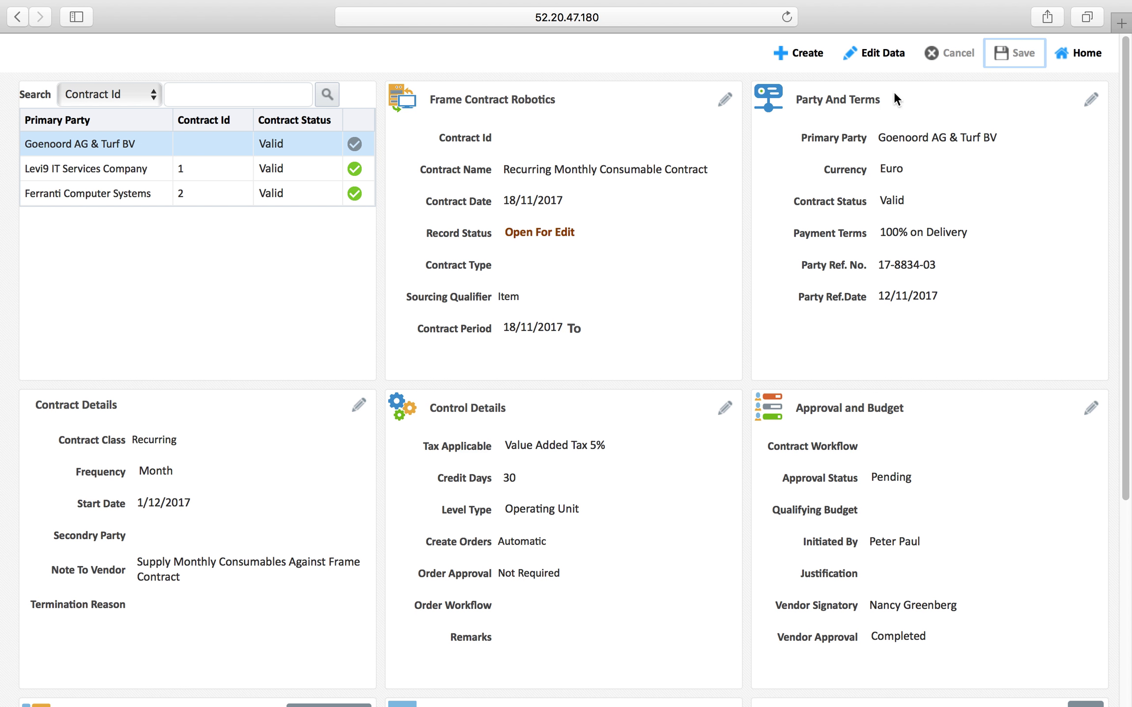
left_click_drag(506, 235, 608, 238)
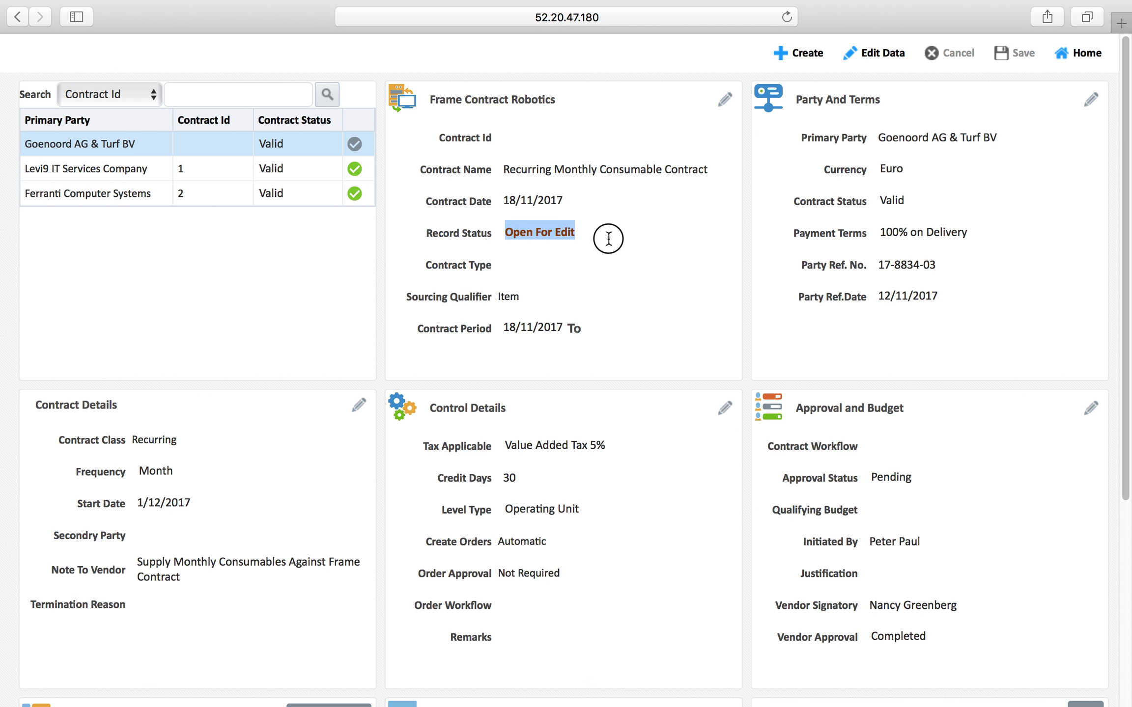
left_click(872, 49)
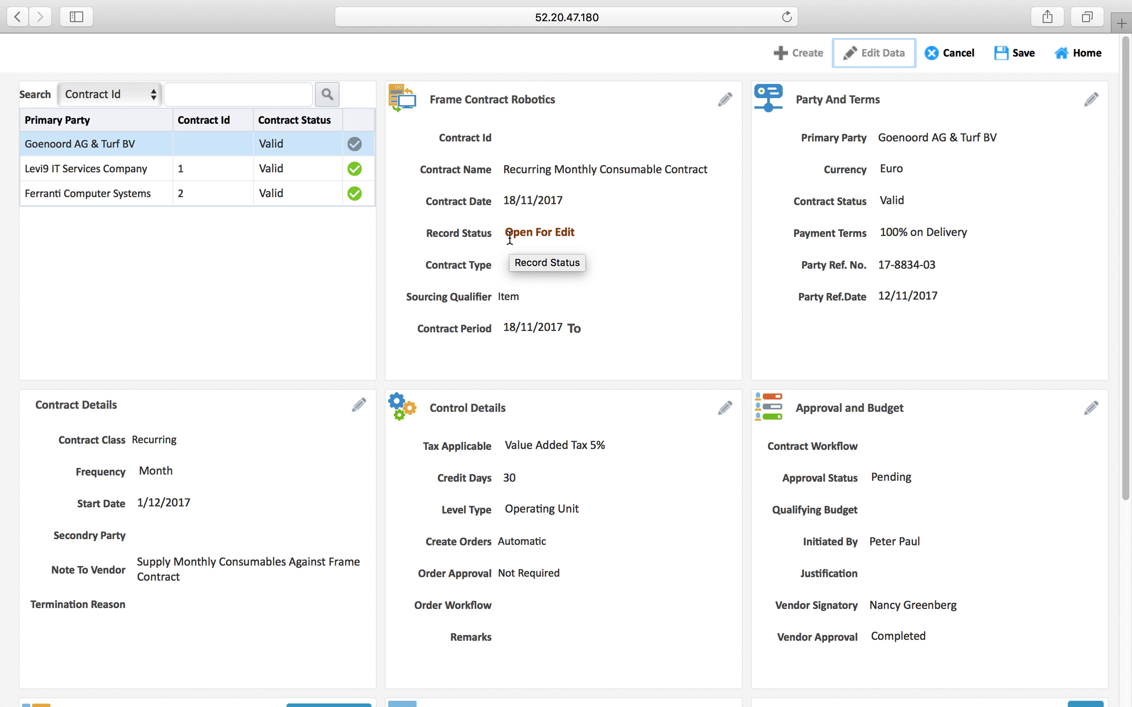
Set the contract header's record status to Executed and save it after the remaining pages
left_click(726, 103)
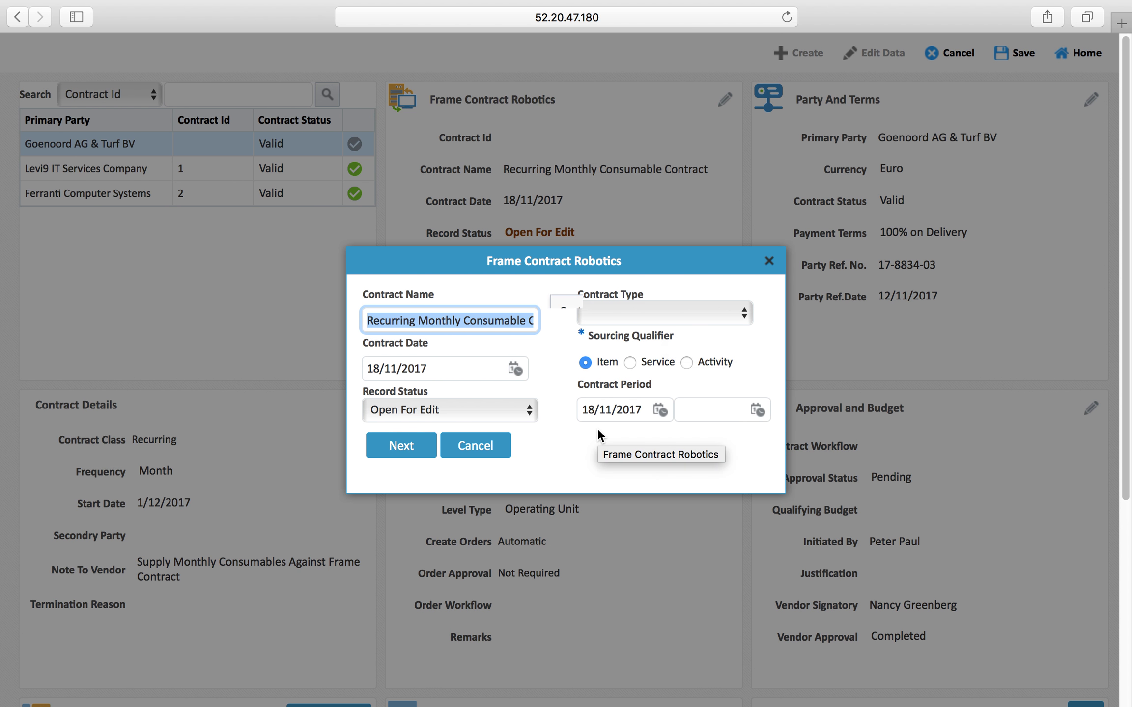
left_click(490, 411)
left_click(421, 434)
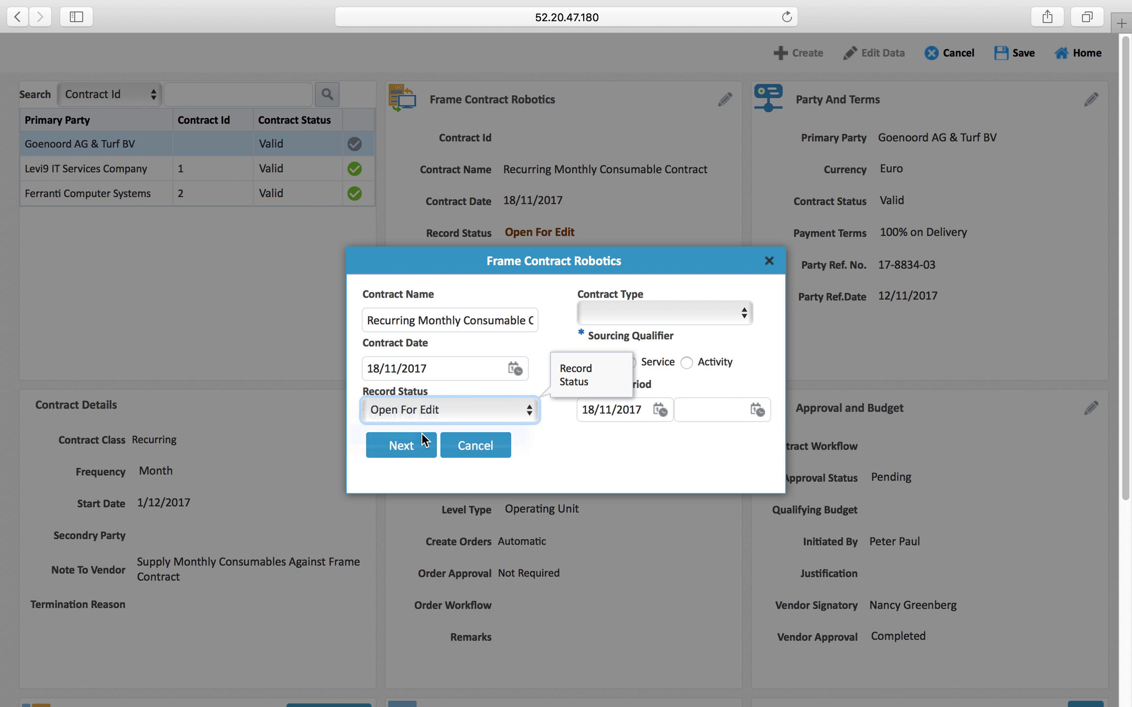
left_click(410, 443)
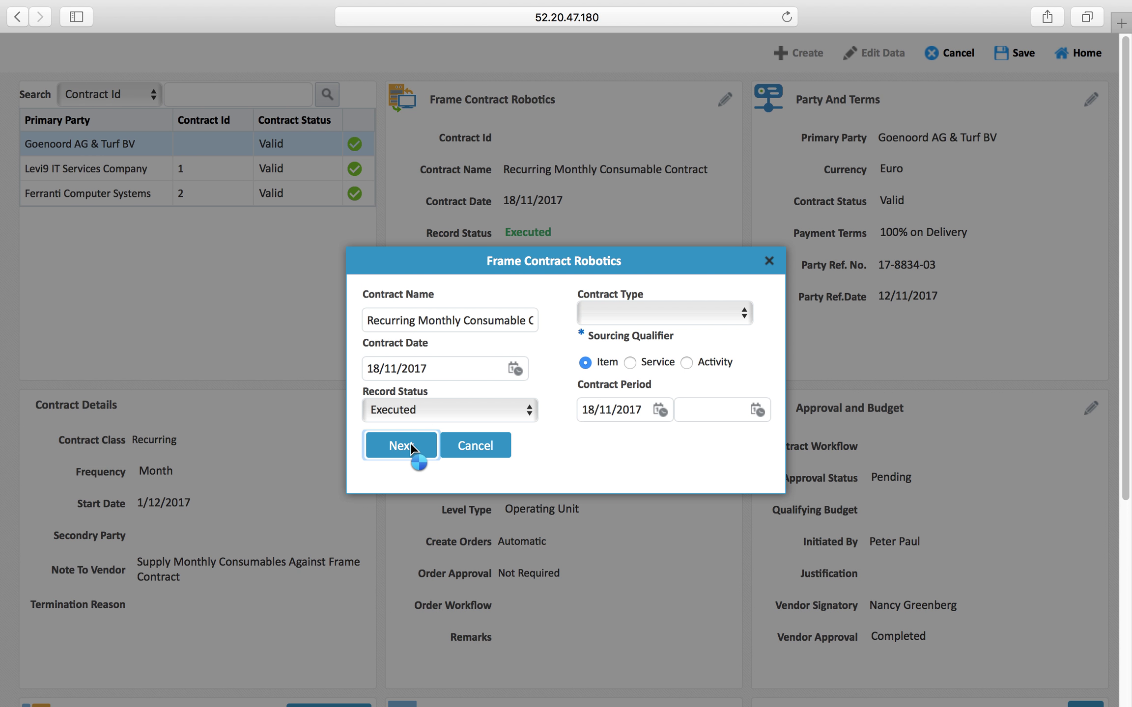
left_click(476, 452)
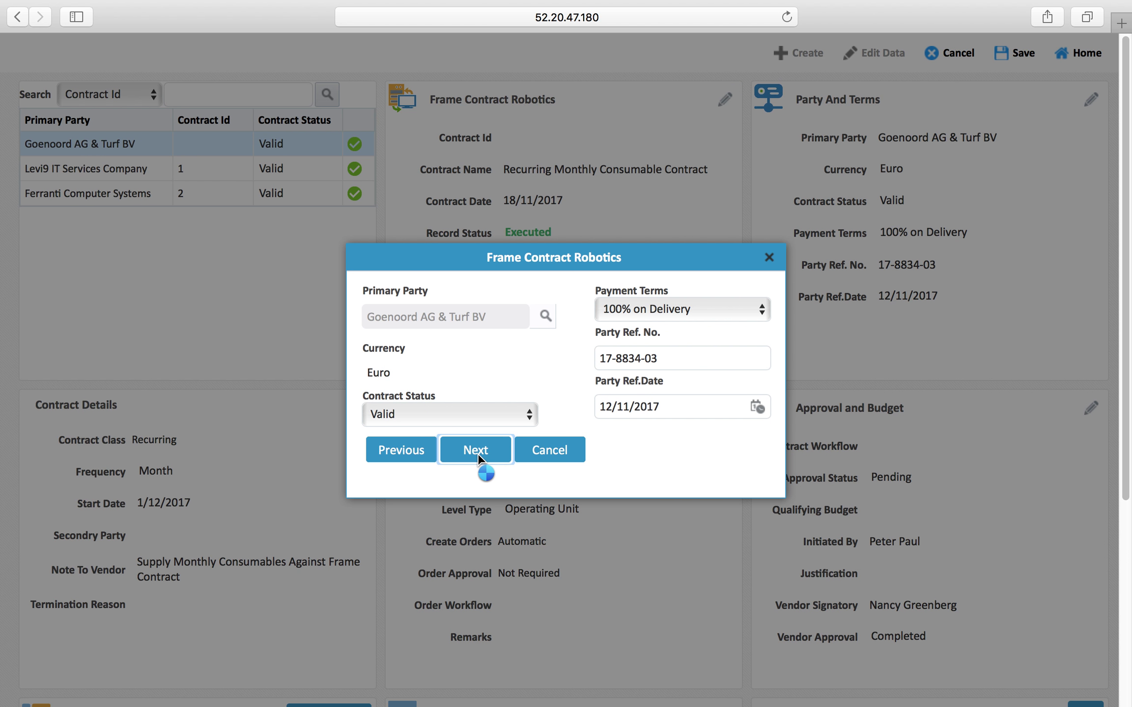
left_click(449, 445)
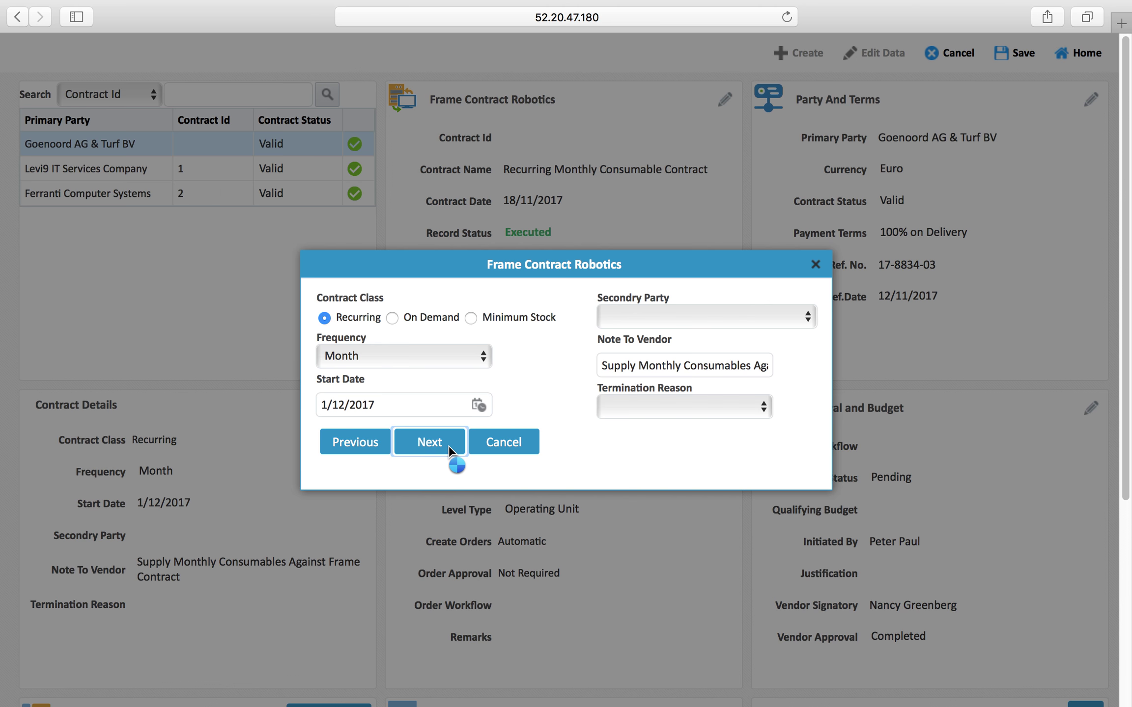
left_click(491, 462)
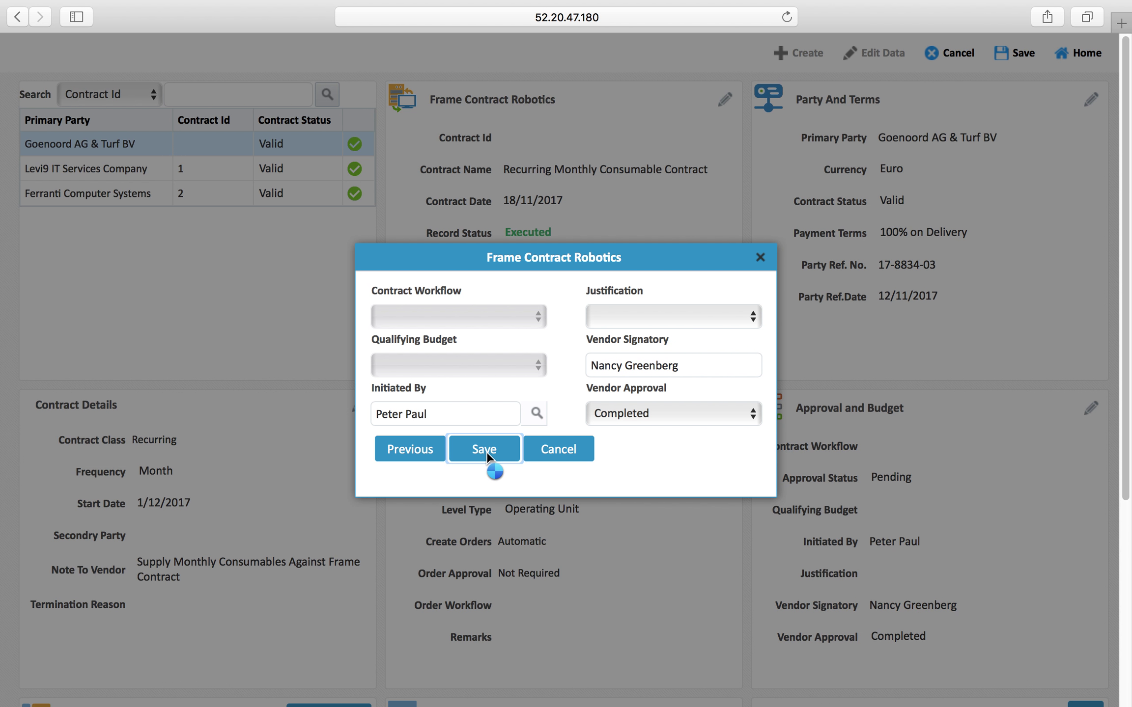
left_click(483, 449)
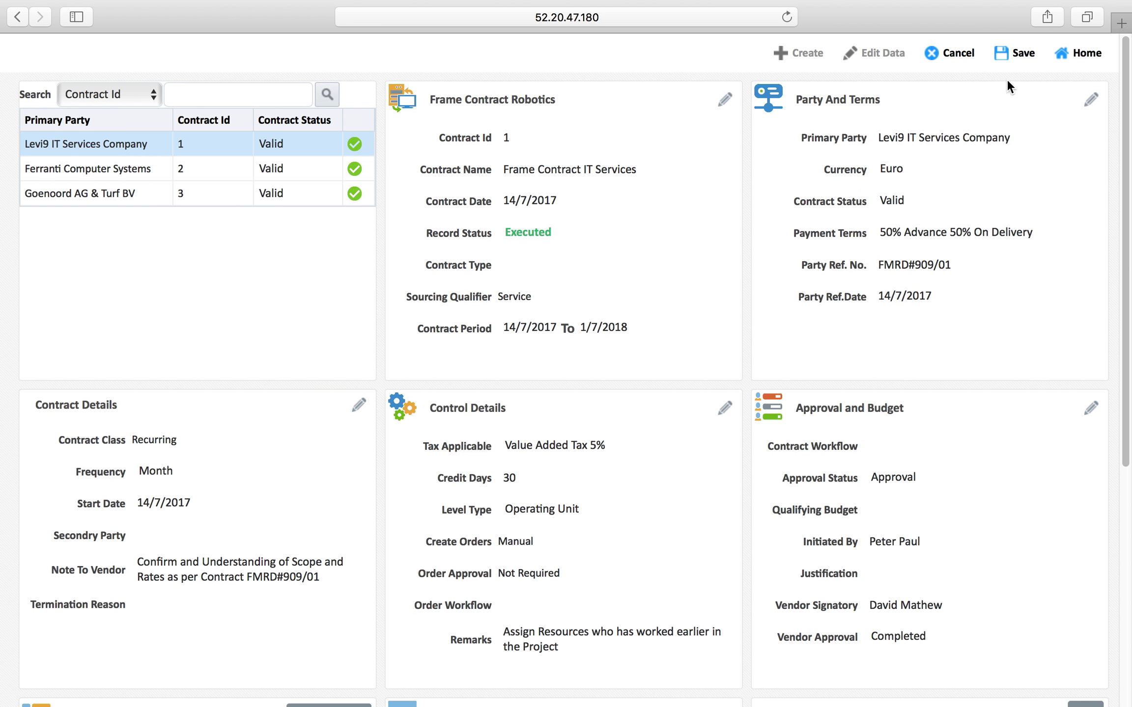
Save the contract and review Goenoord AG & Turf BV contract 3, now Executed and Valid
left_click(1018, 52)
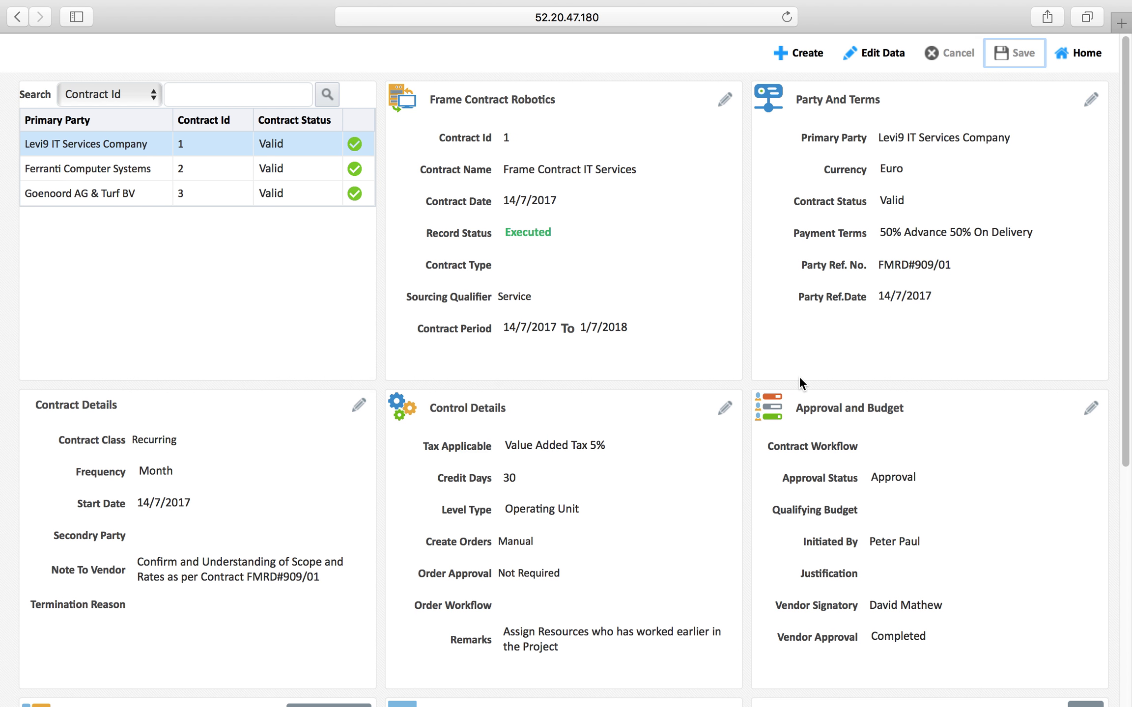
scroll(800, 381, "down", 8)
scroll(799, 381, "up", 8)
left_click(130, 192)
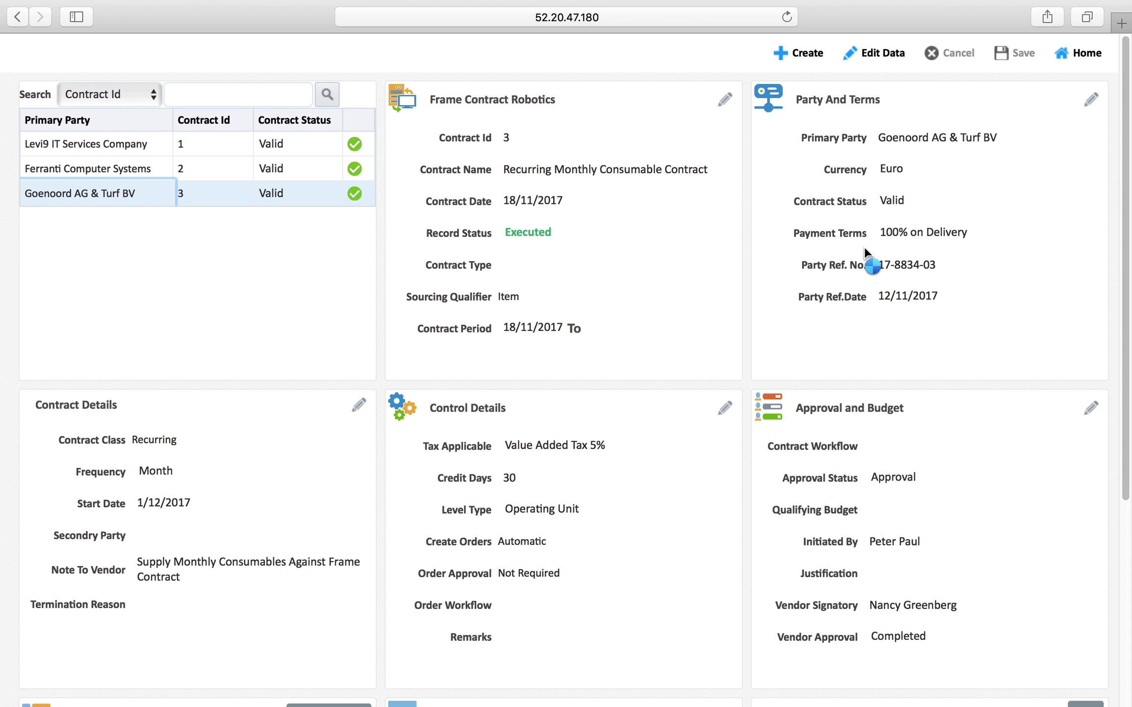
scroll(862, 278, "down", 6)
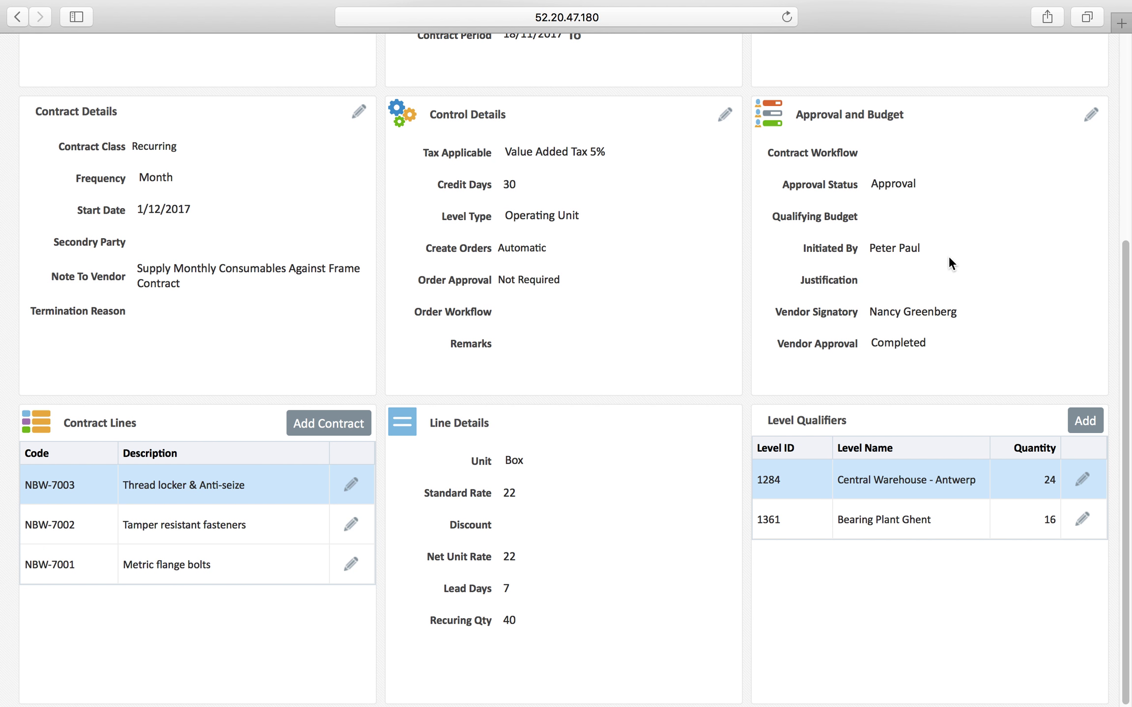
scroll(950, 263, "up", 6)
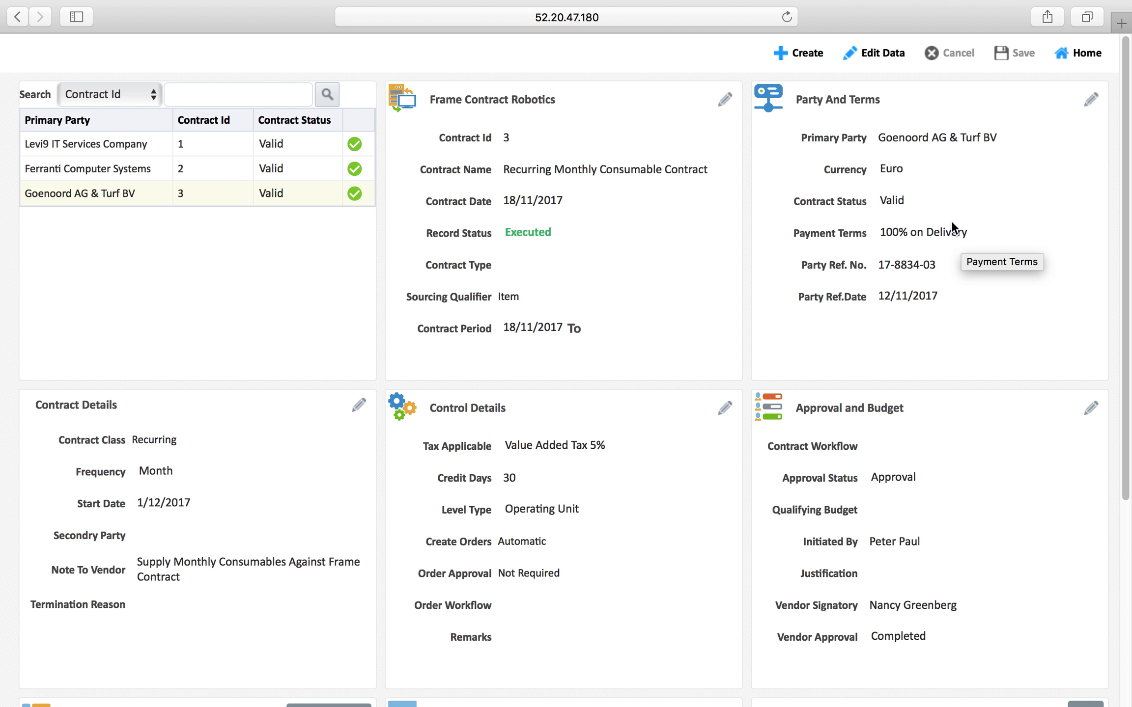
mouse_move(842, 20)
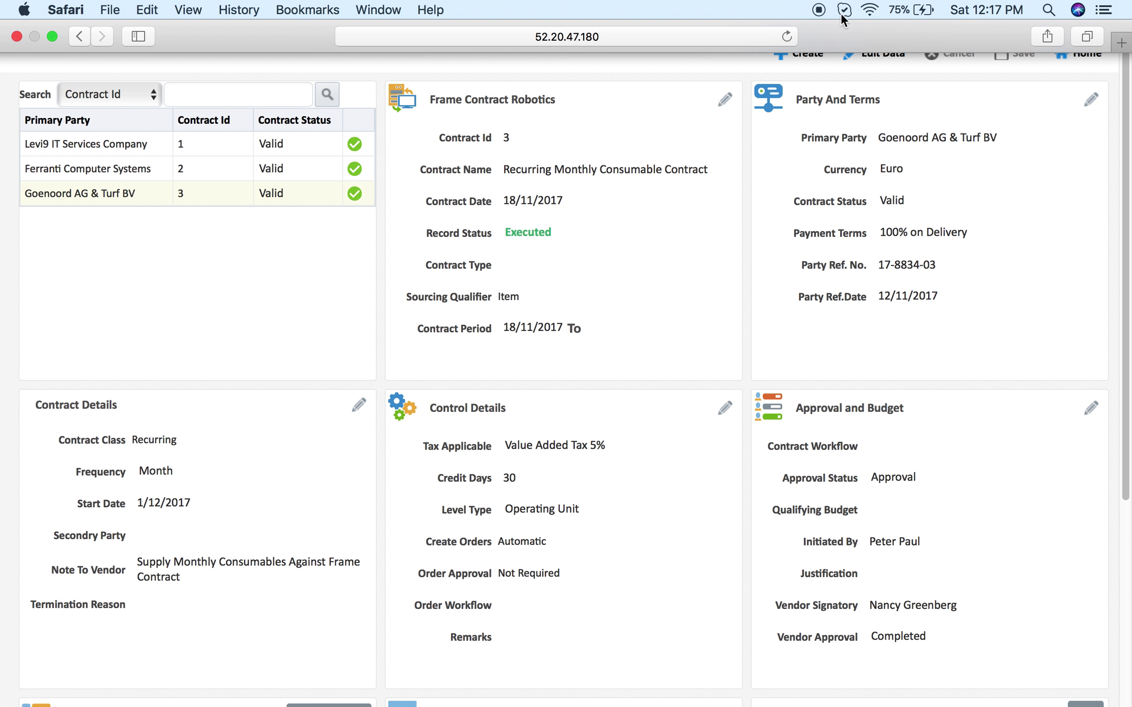